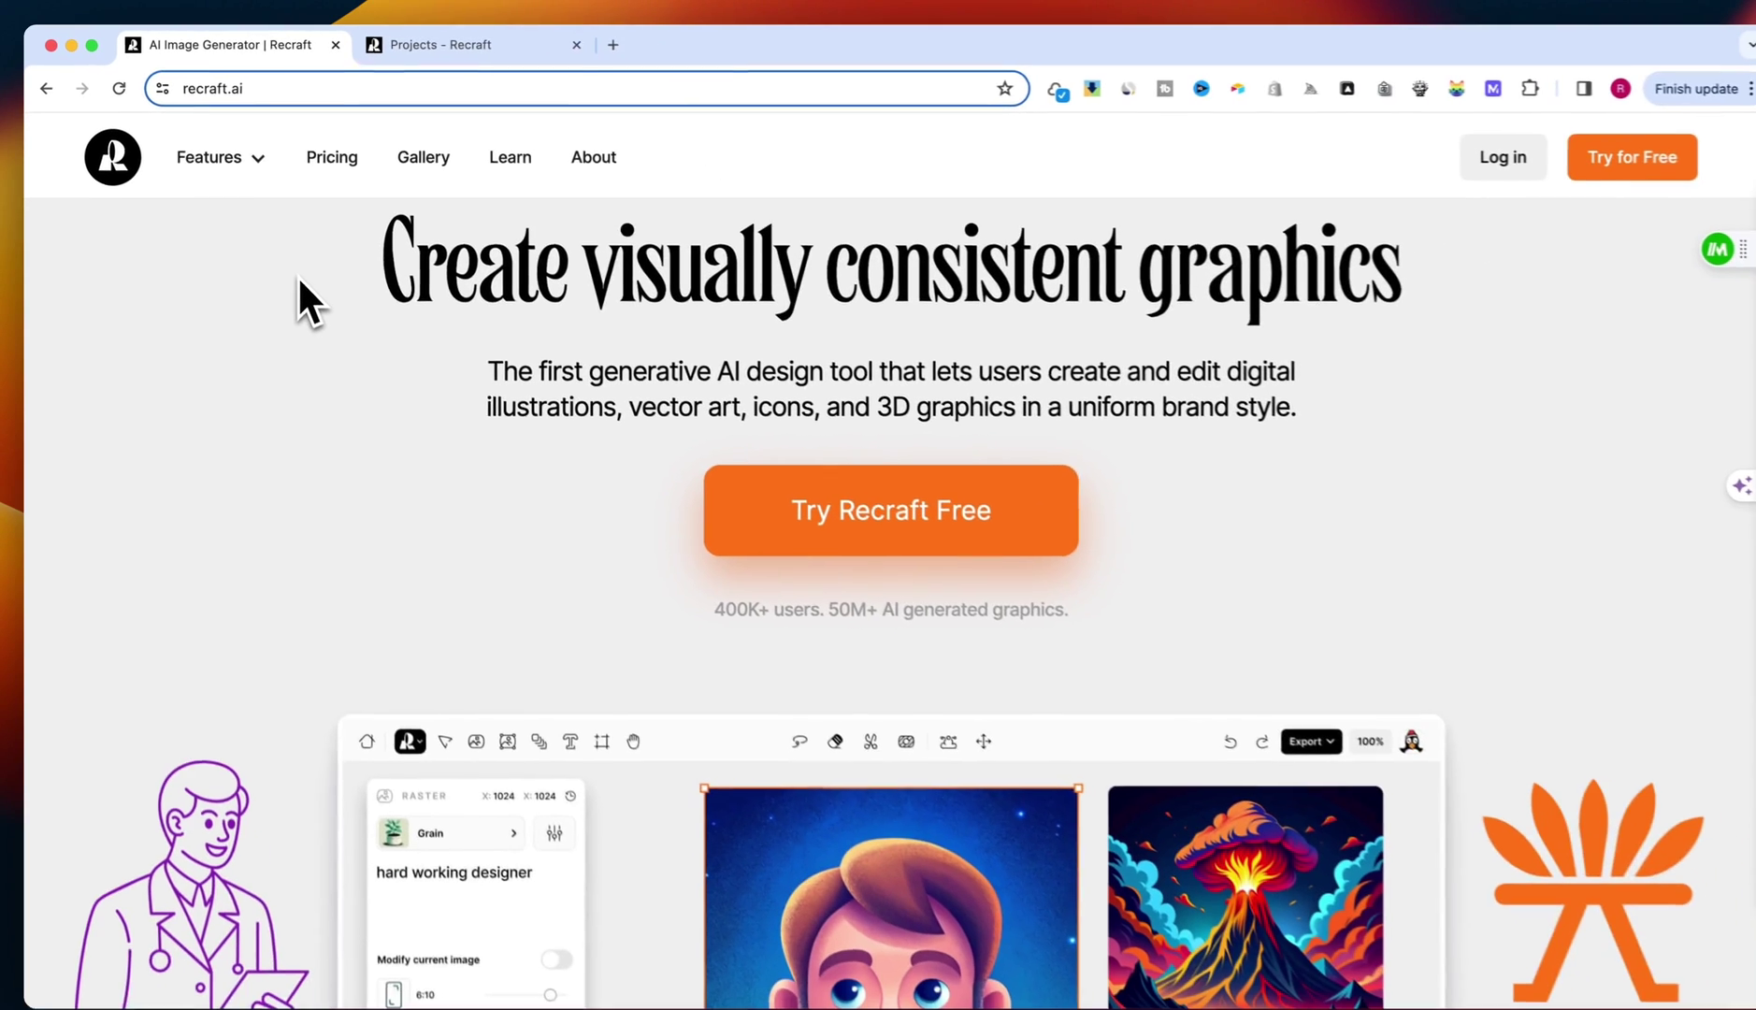
# Step: Scroll up and down the recraft.ai homepage features, then switch to the Projects - Recraft tab
pyautogui.scroll(-5, 297, 277)
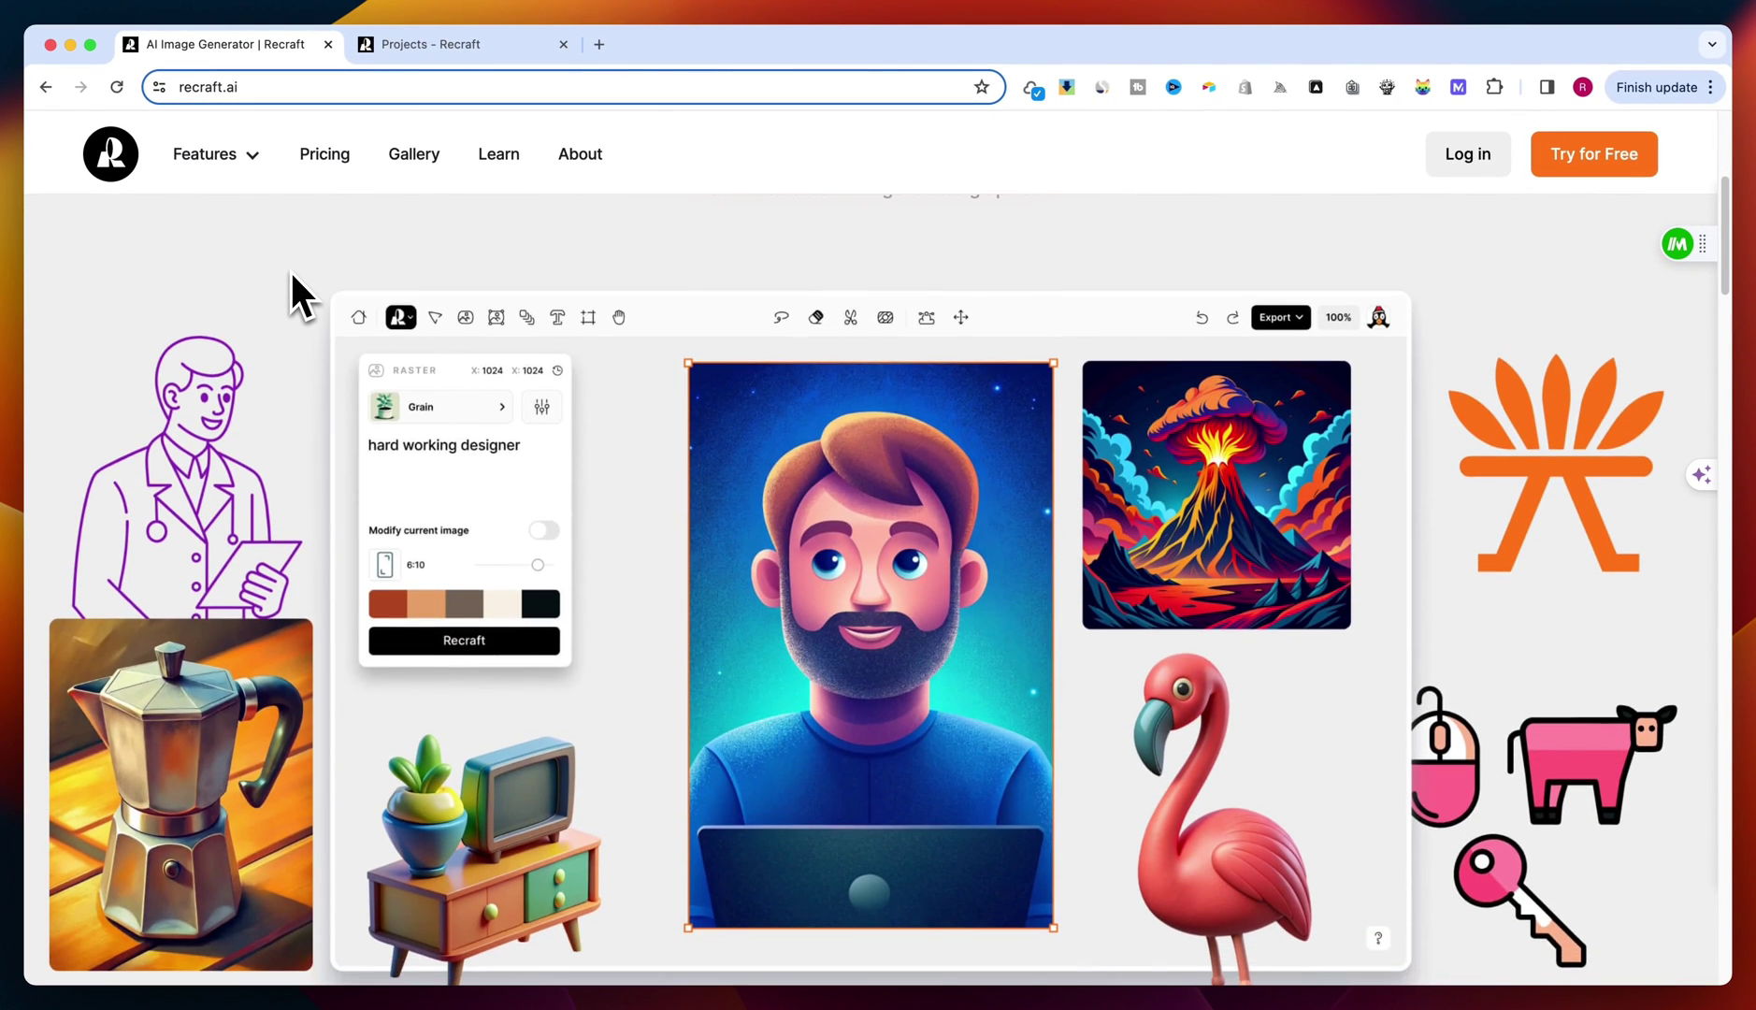
pyautogui.scroll(-8, 292, 276)
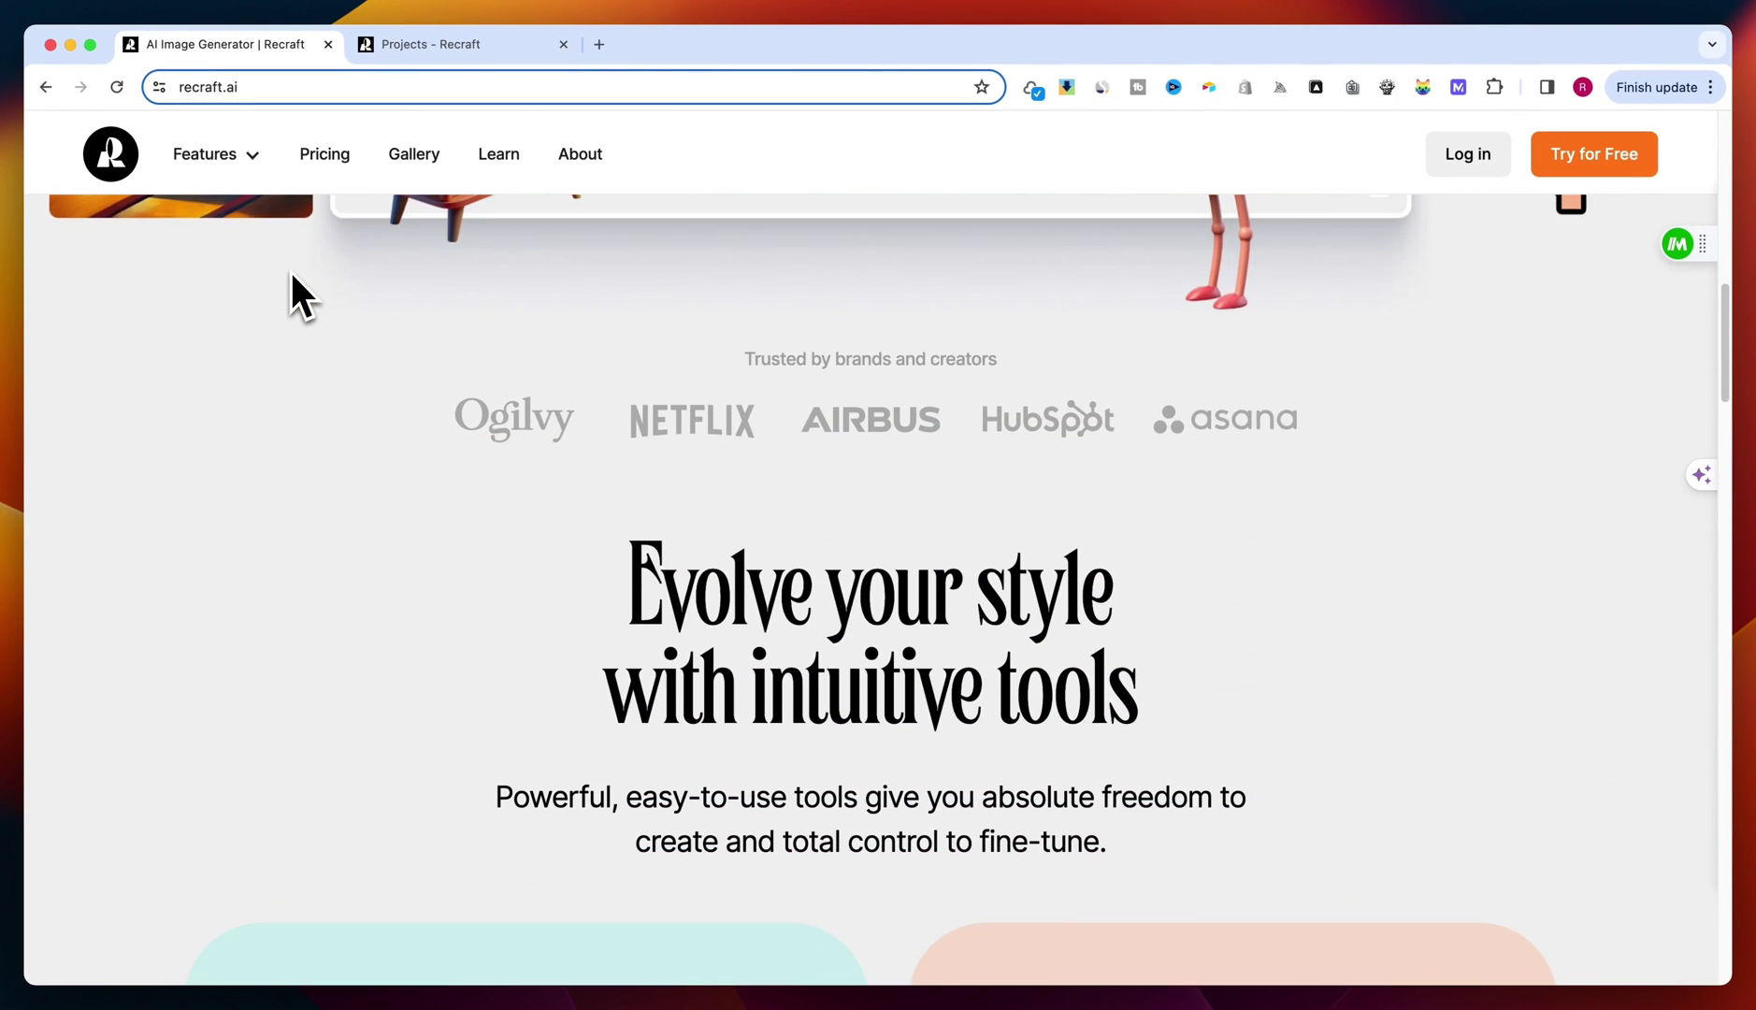
pyautogui.scroll(-7, 292, 275)
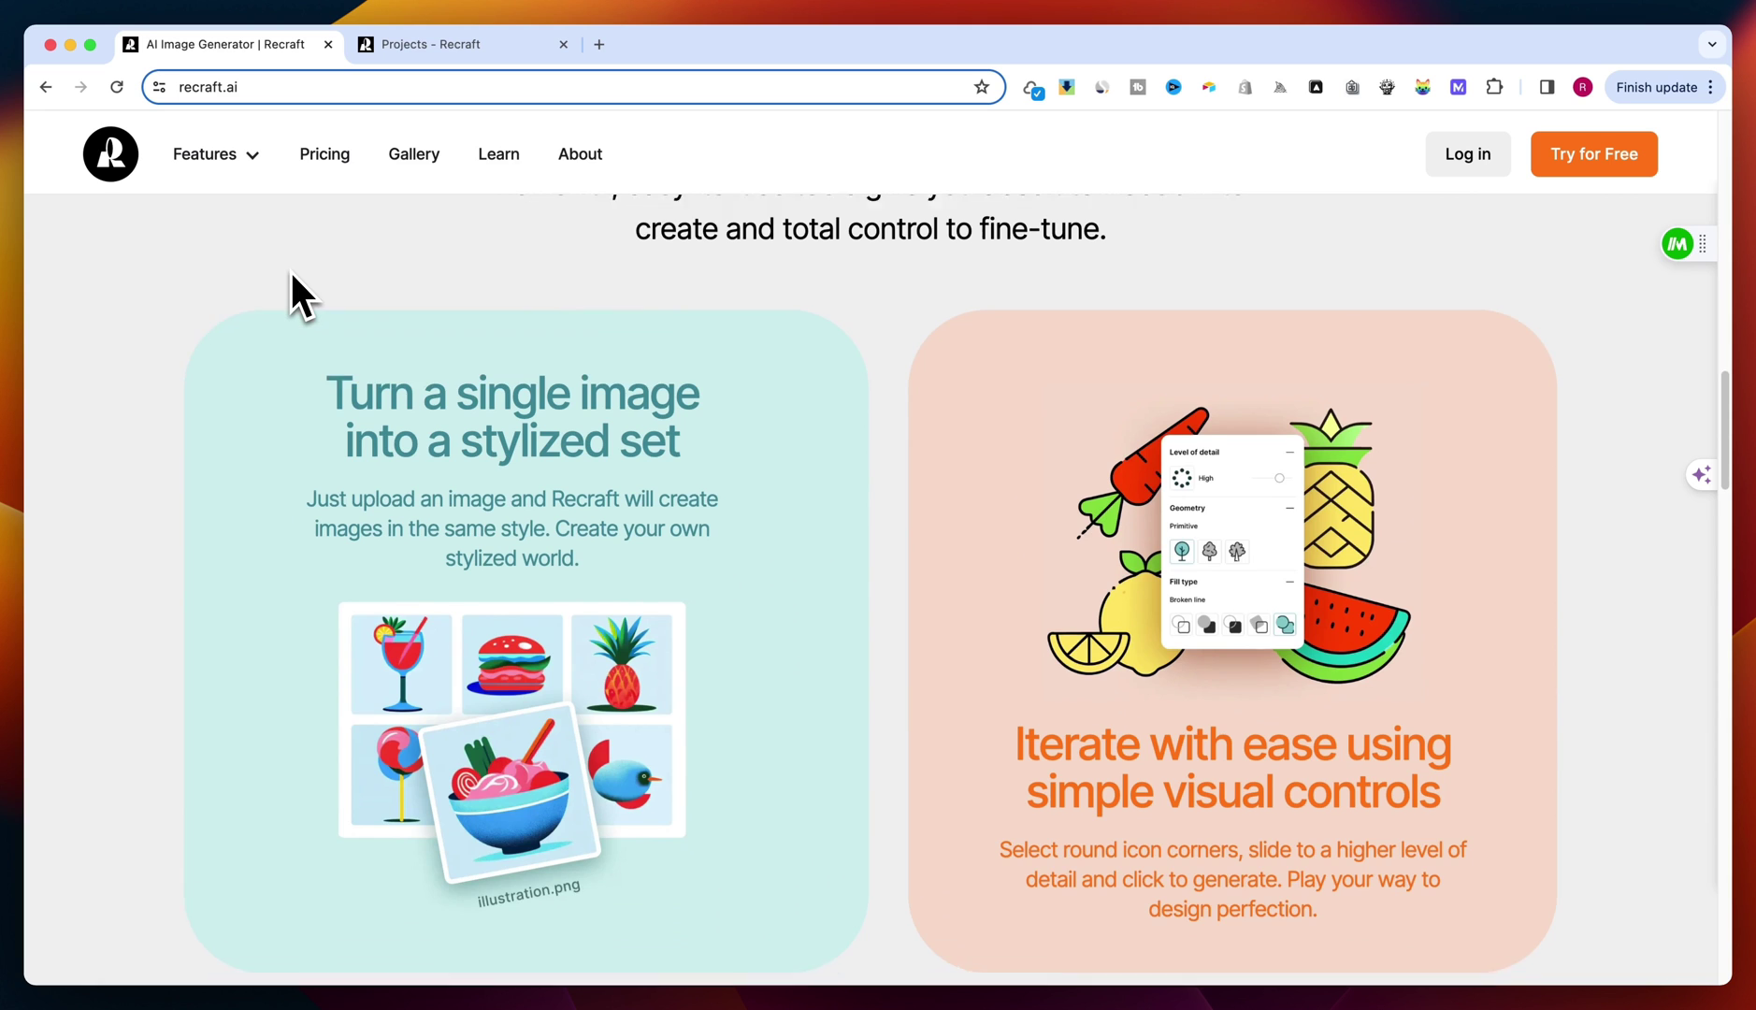
pyautogui.scroll(-8, 291, 273)
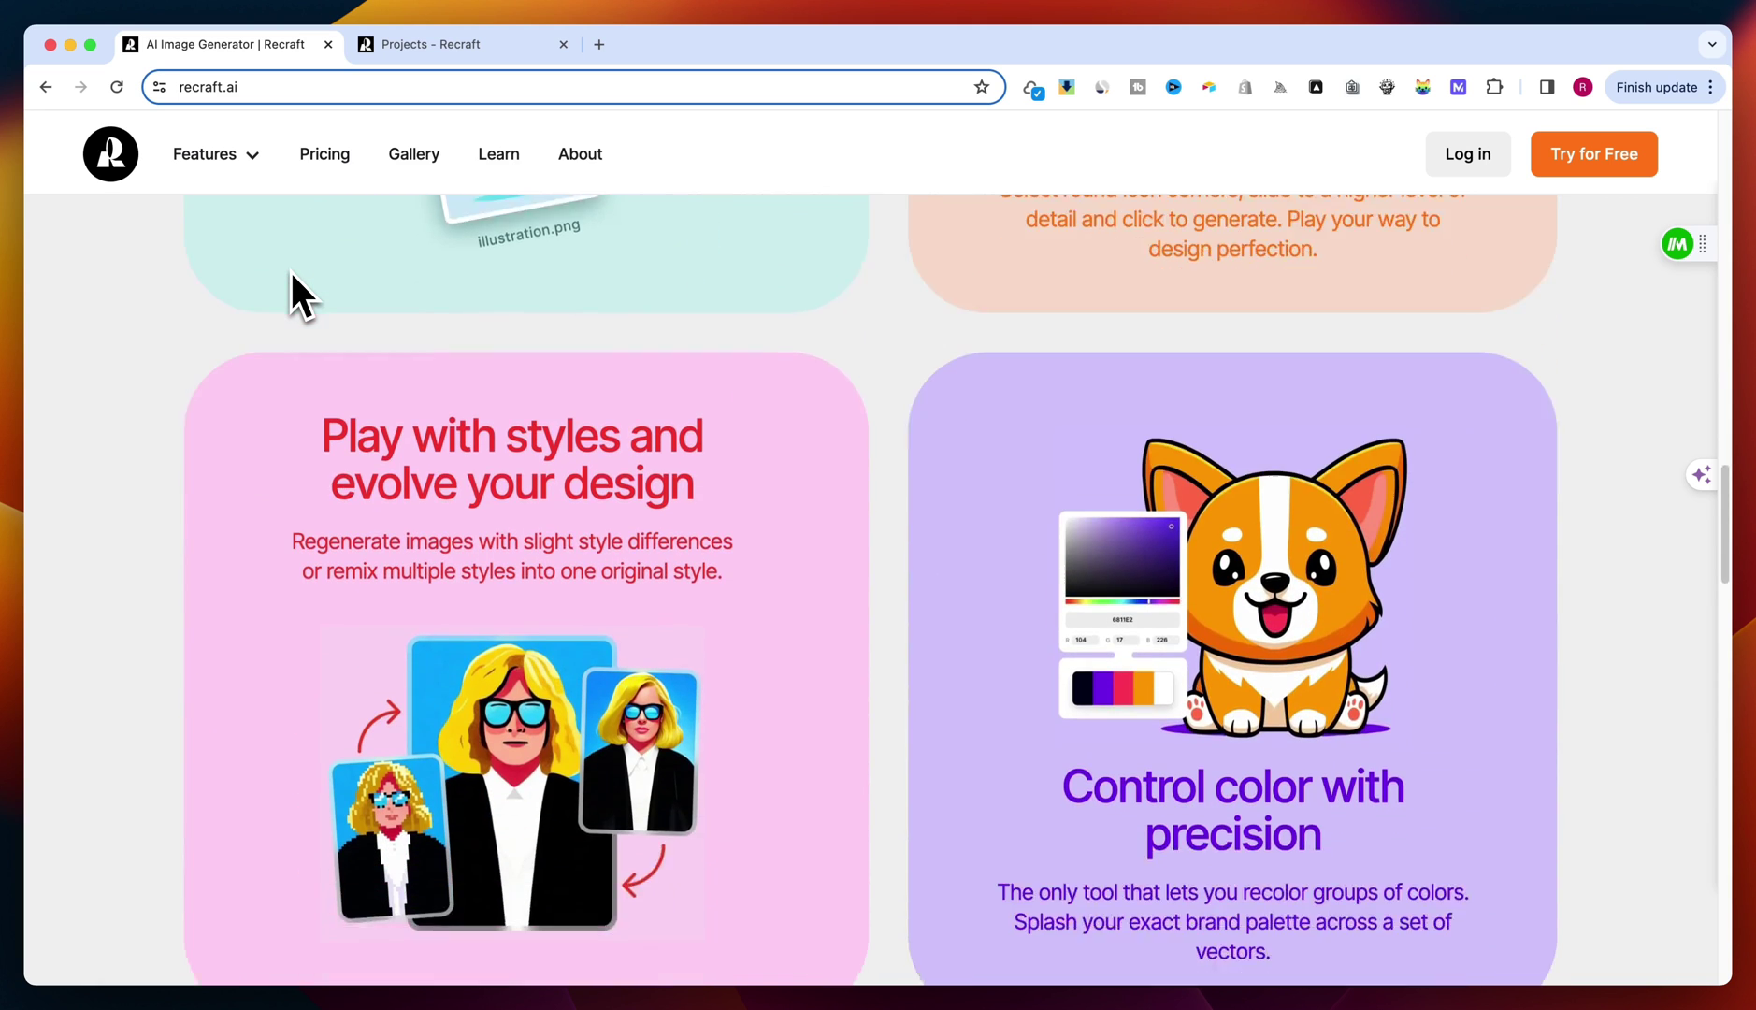
pyautogui.scroll(1, 290, 269)
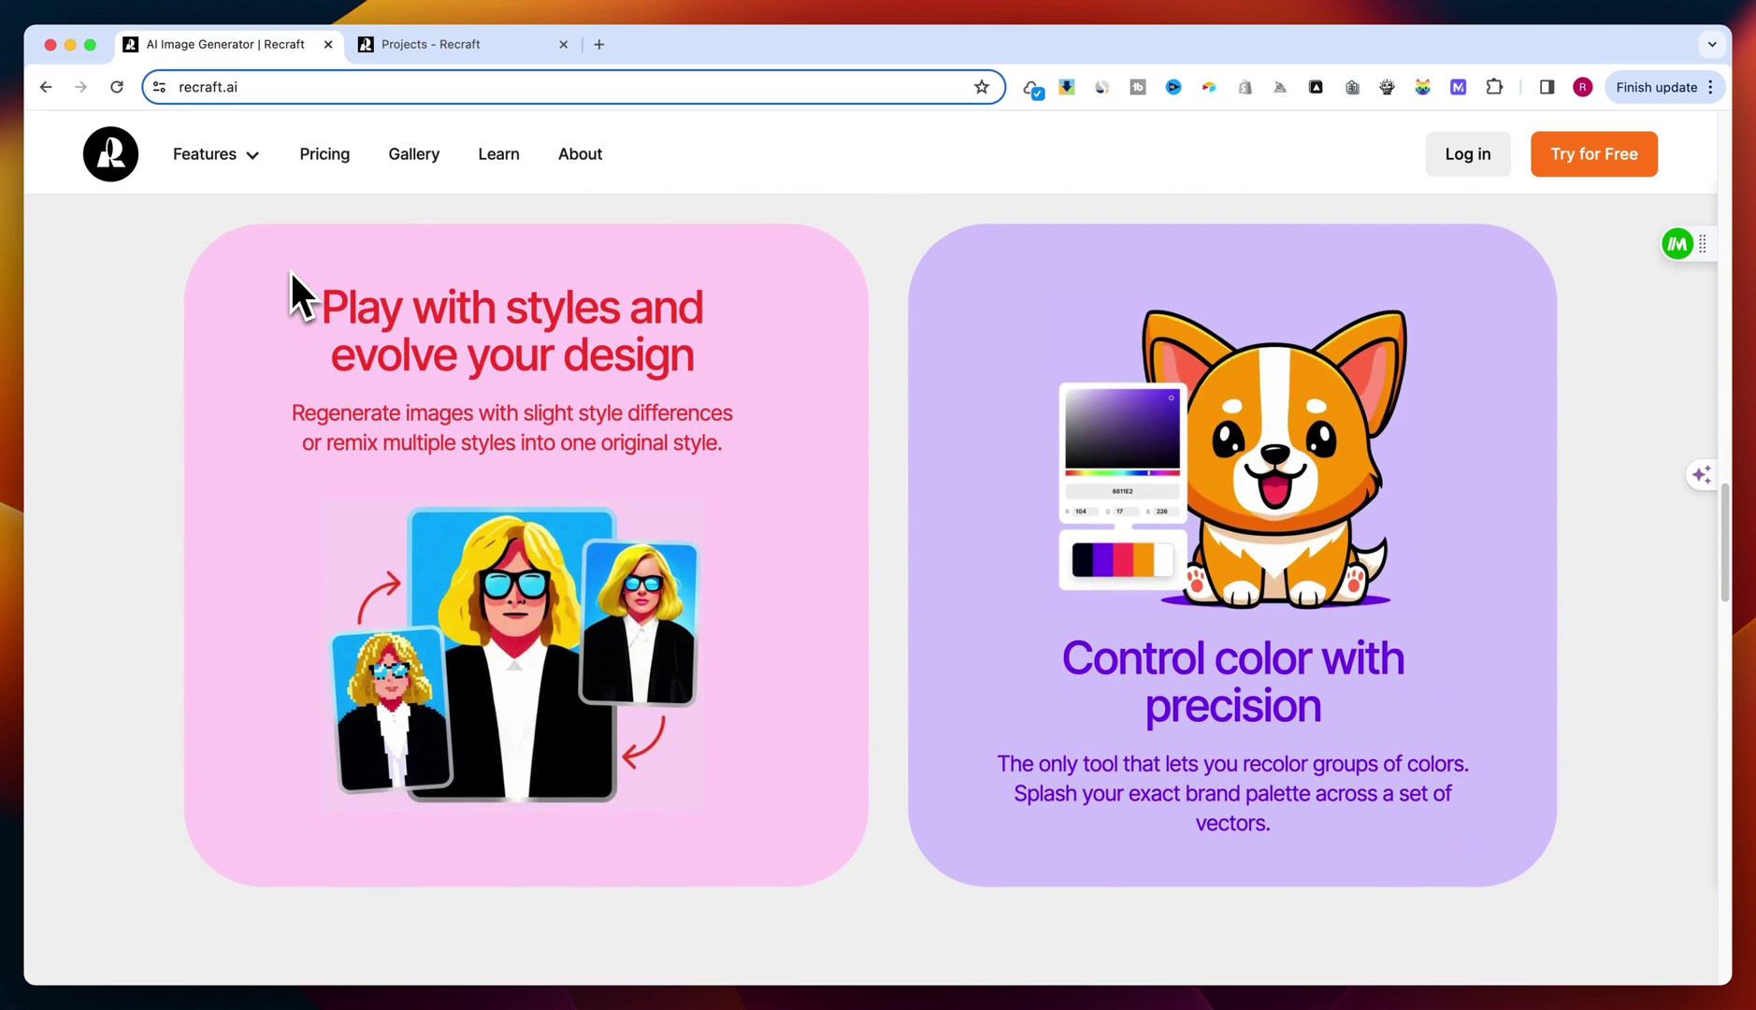
pyautogui.scroll(-6, 290, 269)
pyautogui.scroll(10, 290, 269)
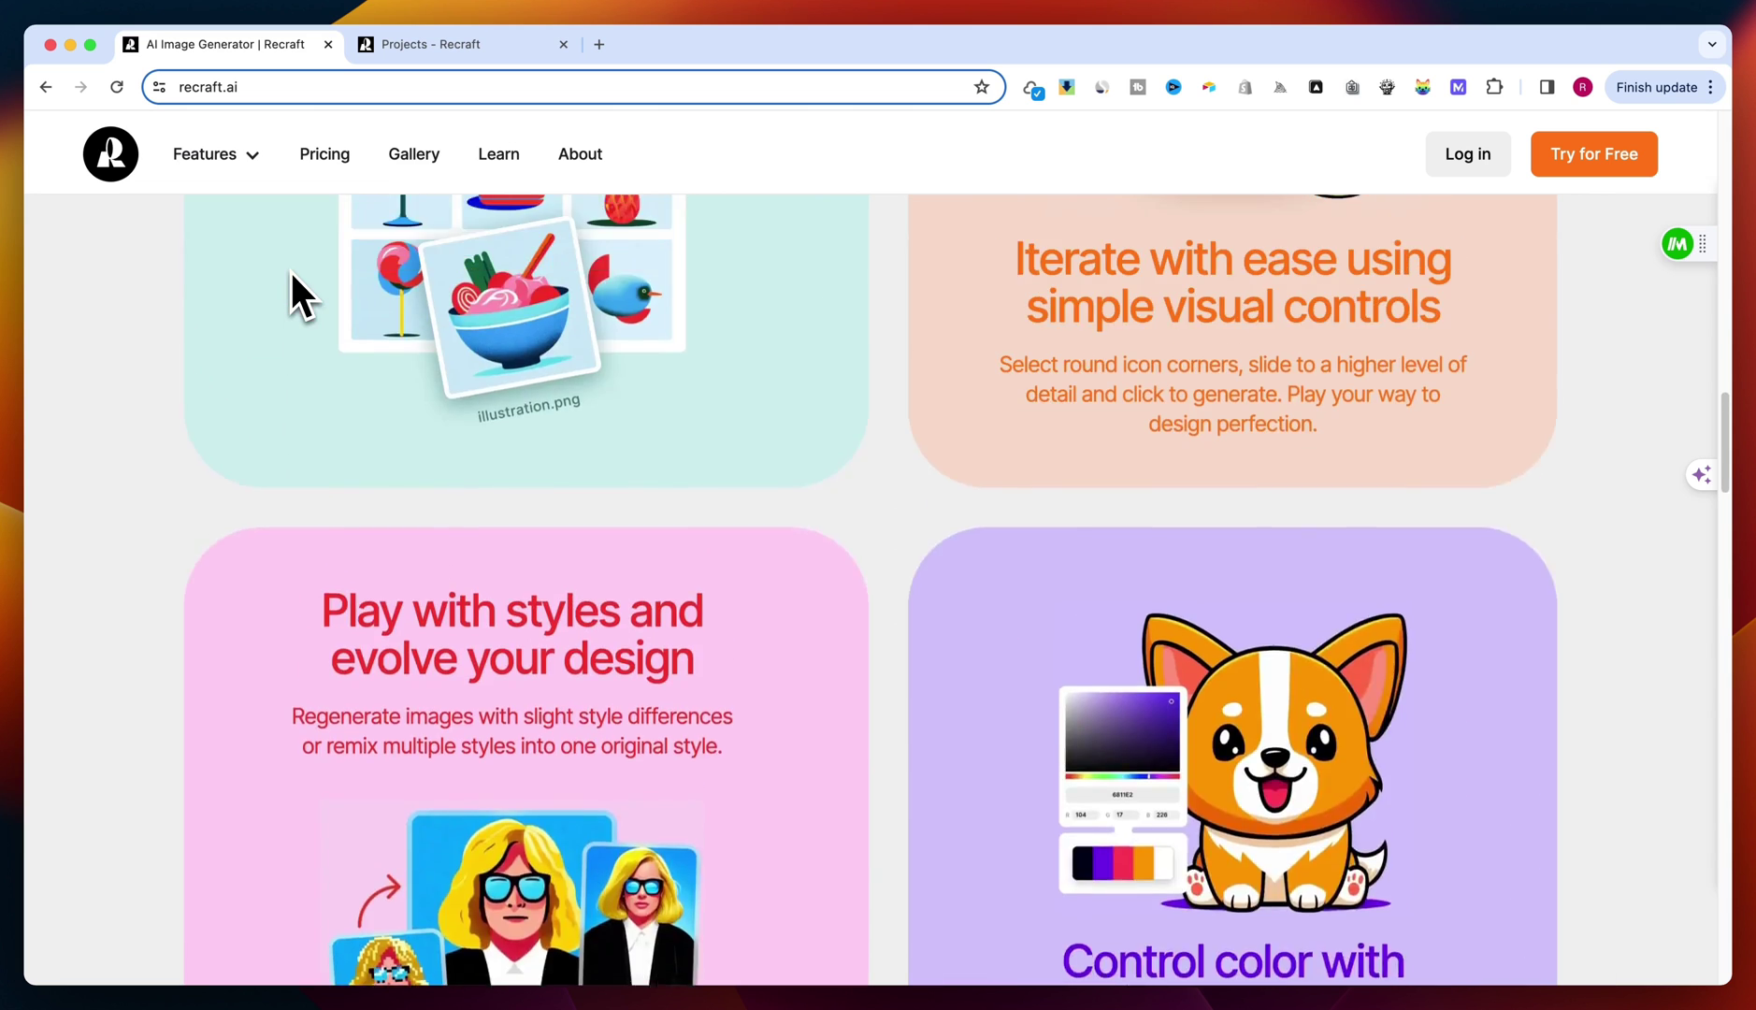
pyautogui.scroll(4, 290, 269)
pyautogui.click(384, 43)
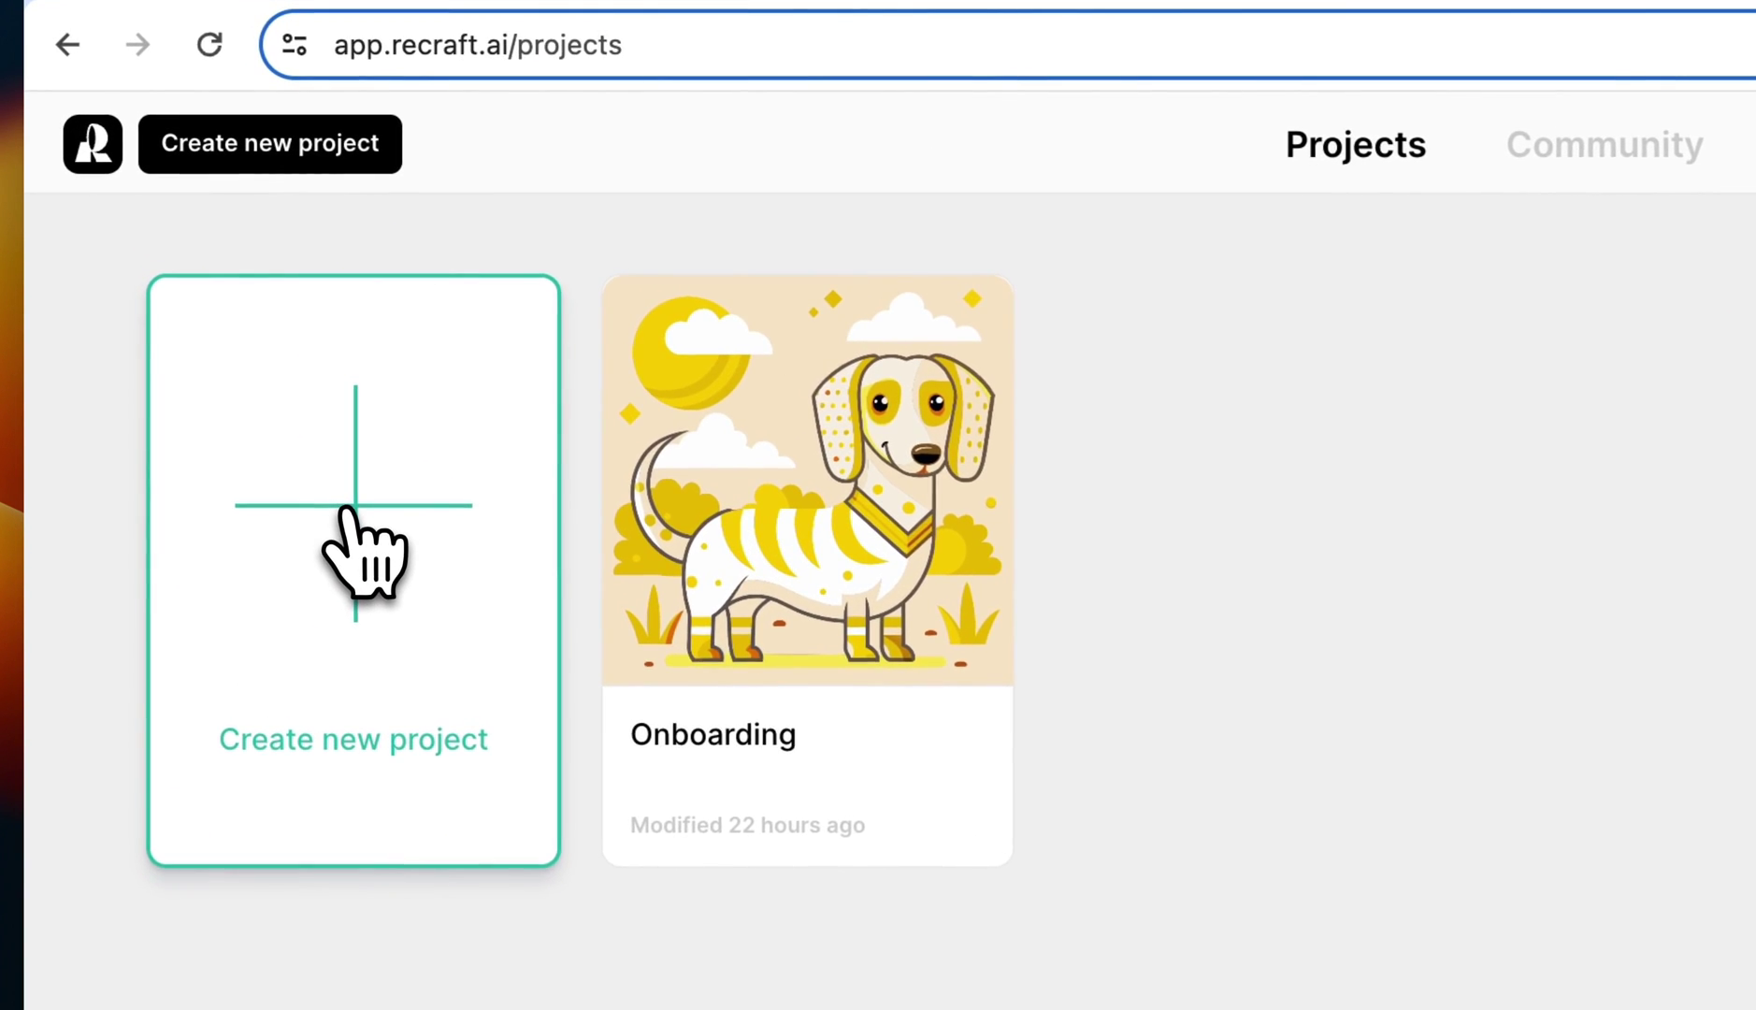
# Step: Create a new empty project from the Create new project card
pyautogui.click(344, 512)
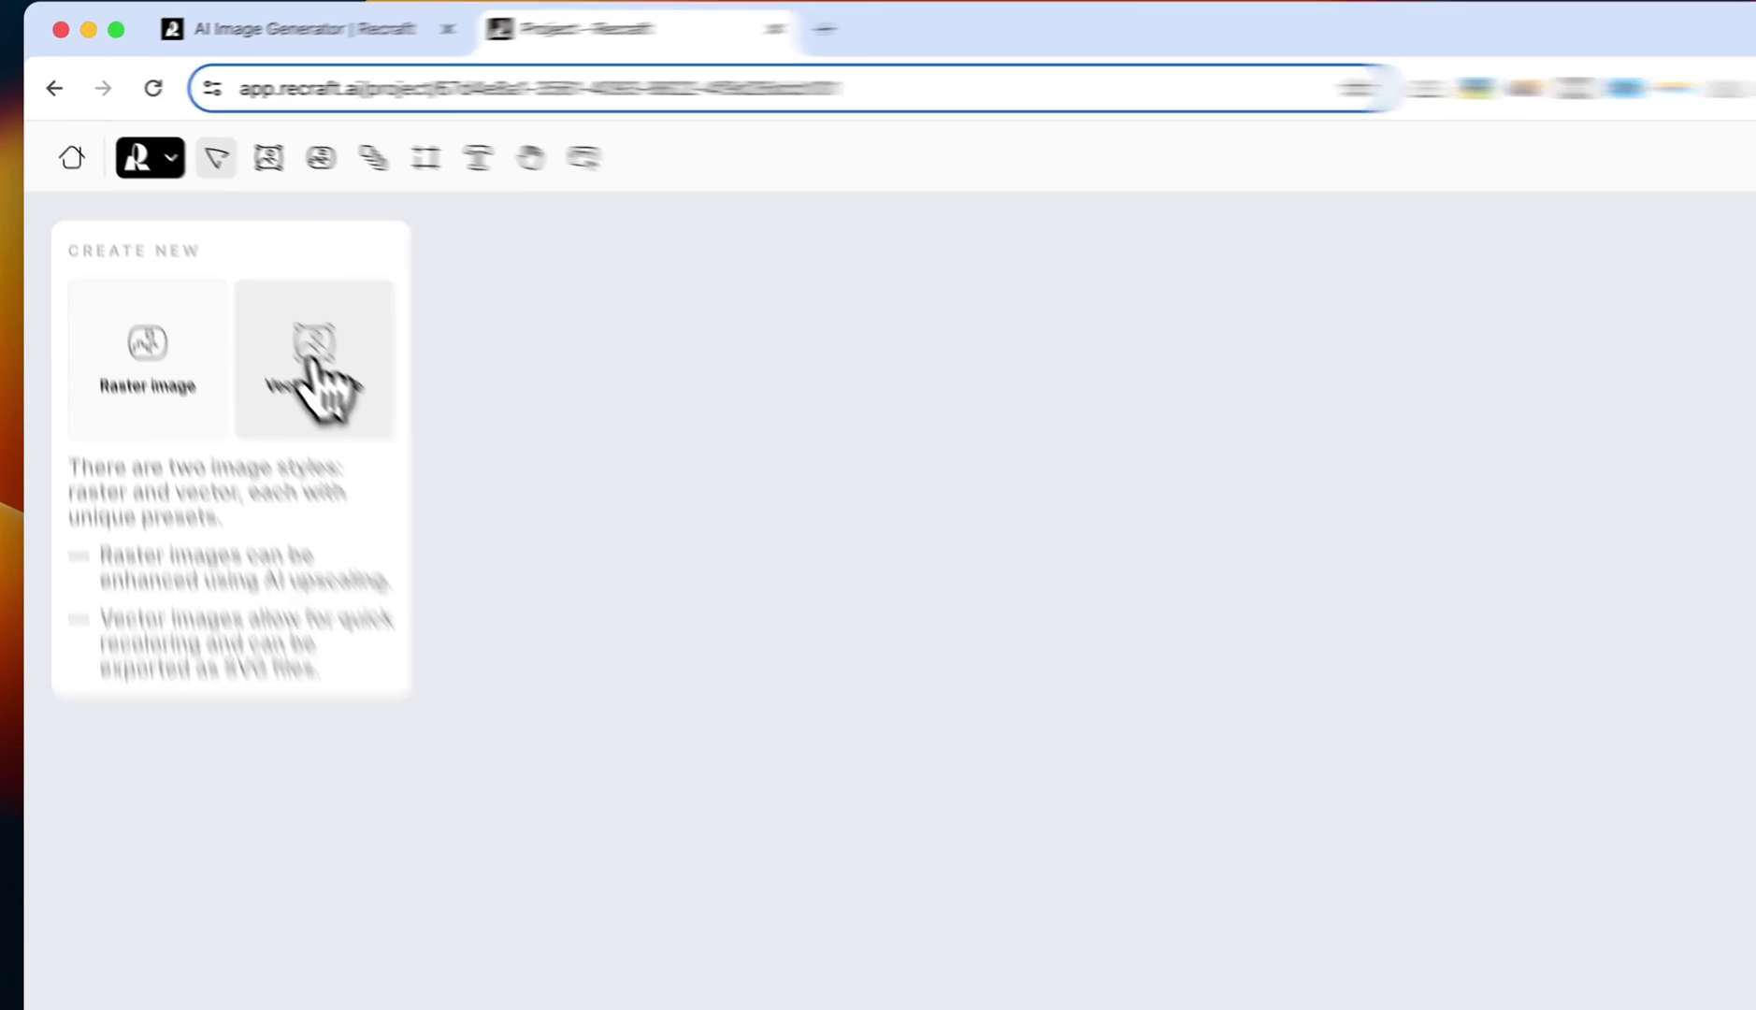
# Step: Add a 1024×1024 Vector image frame, reposition it, try the aspect slider, then return to Select
pyautogui.click(318, 383)
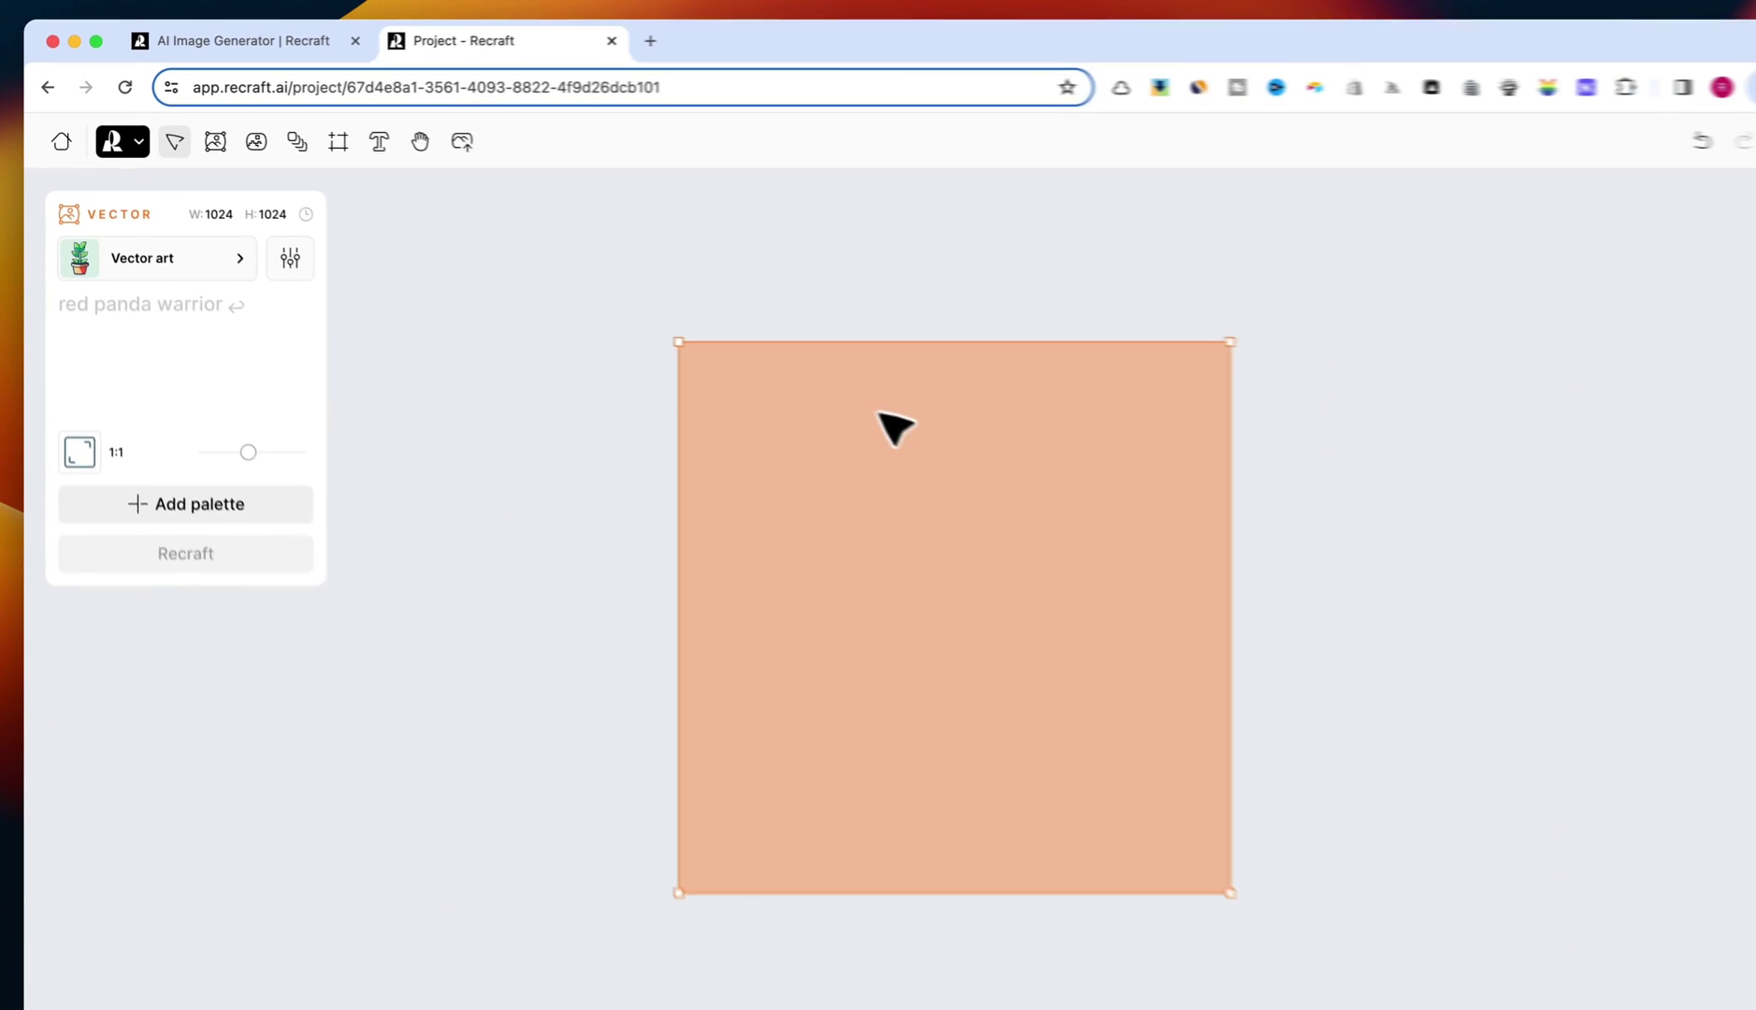
pyautogui.moveTo(799, 388); pyautogui.dragTo(824, 393)
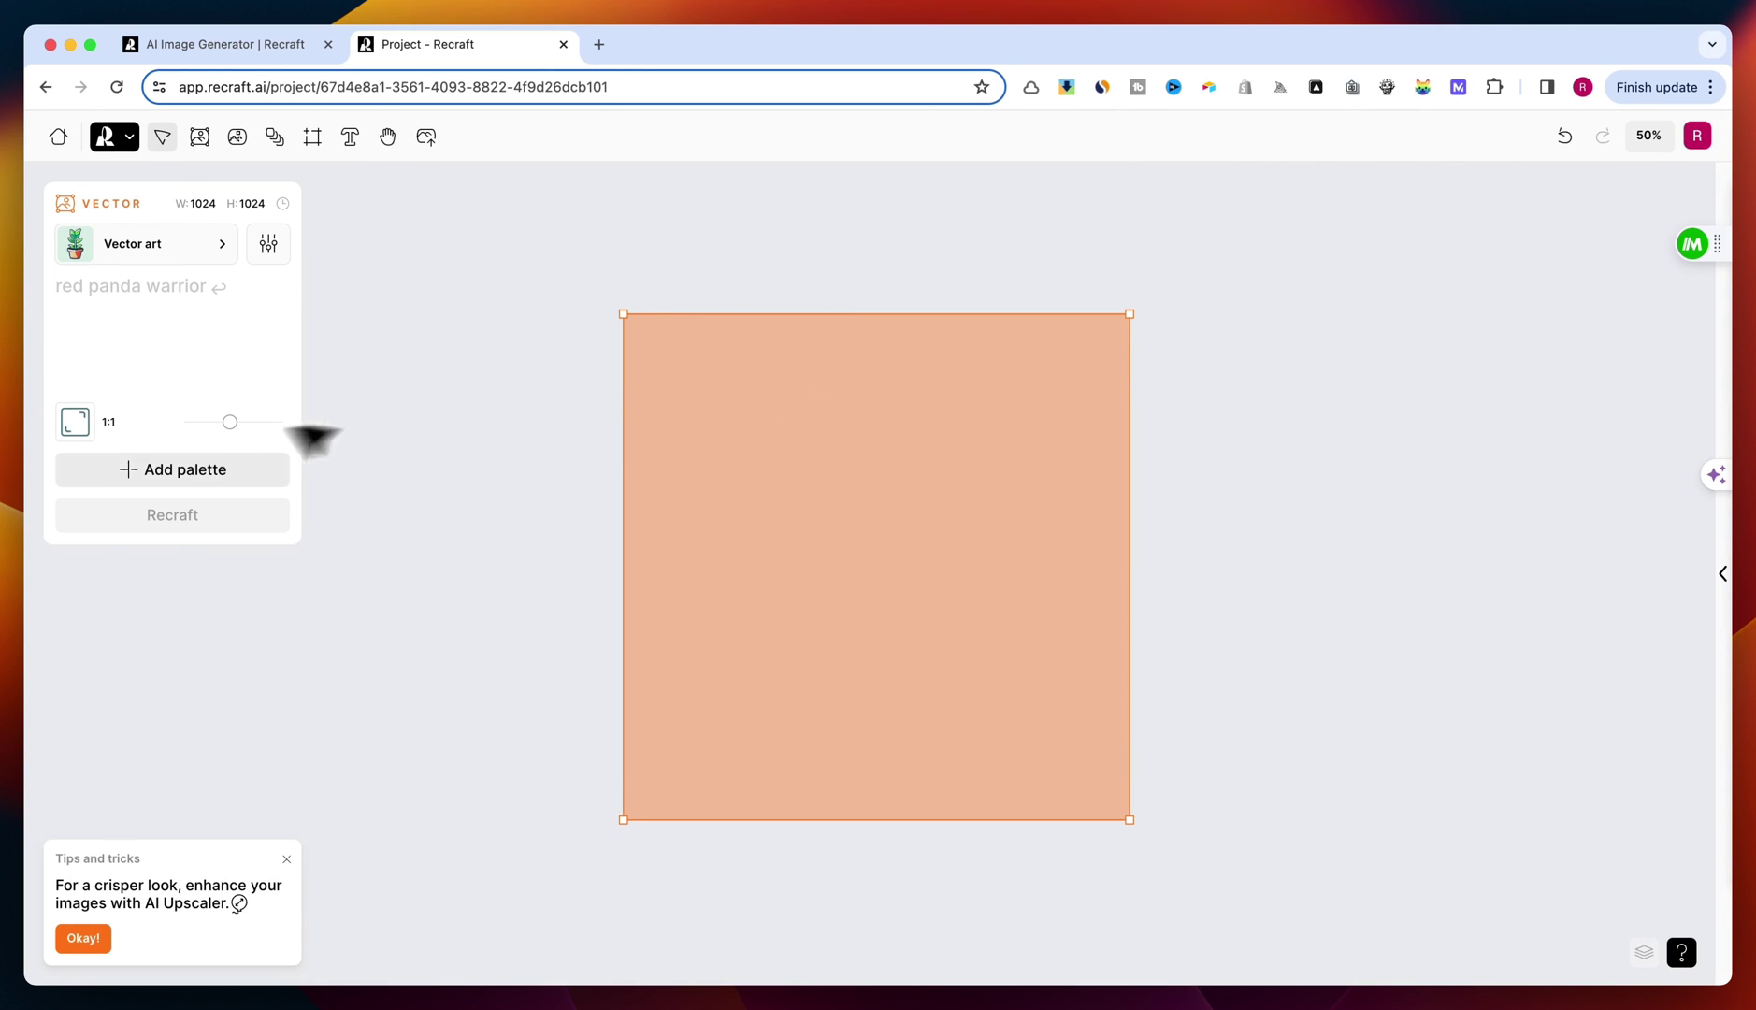
pyautogui.moveTo(229, 422); pyautogui.dragTo(275, 445)
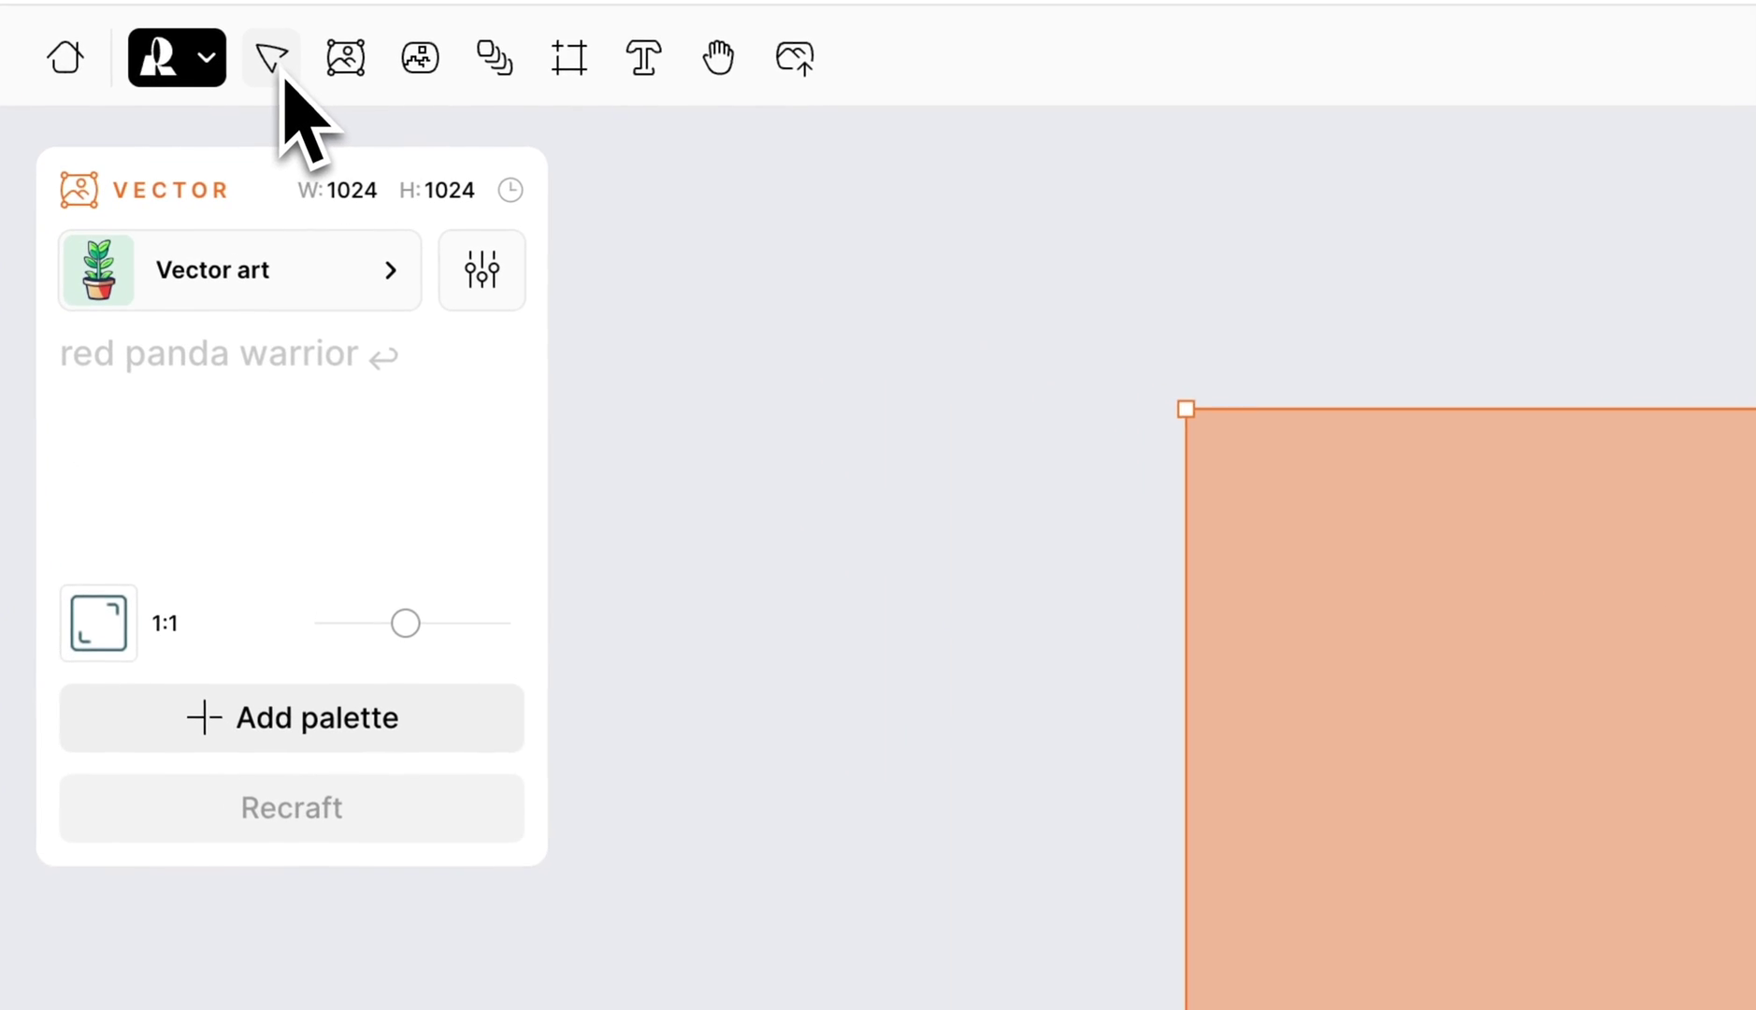
pyautogui.click(283, 79)
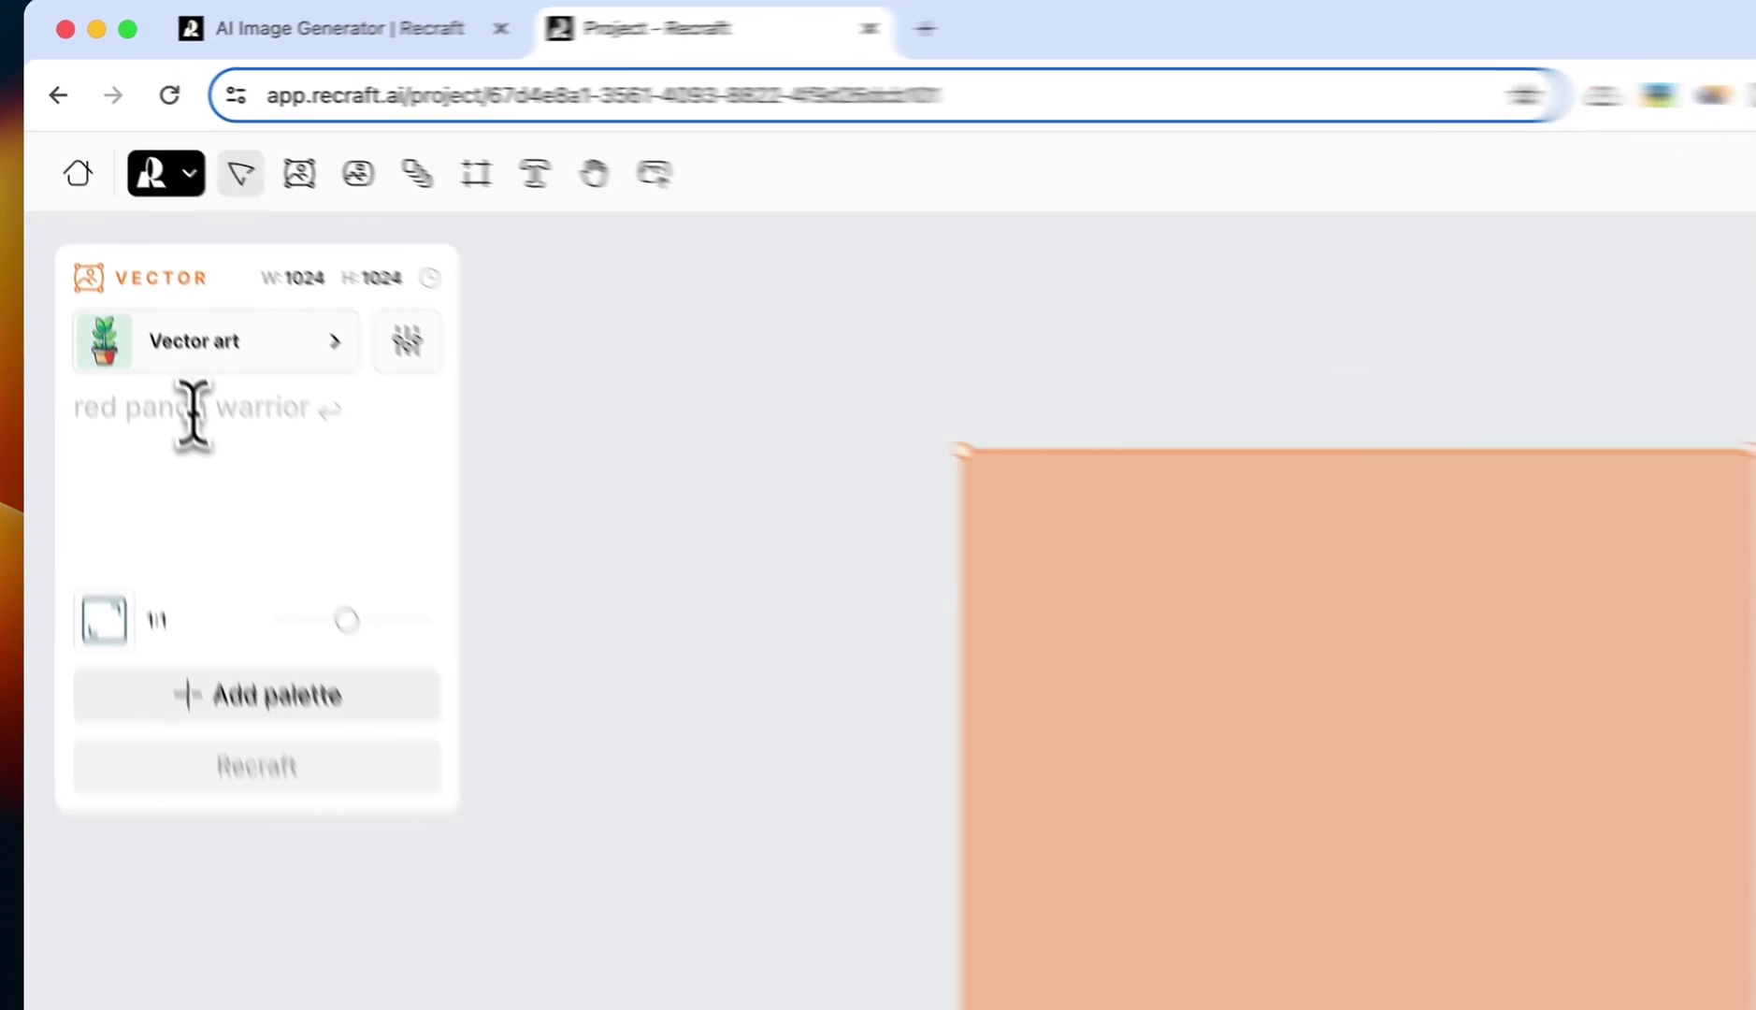
# Step: Enter the prompt 'lion head portrait' and bring up the vector style gallery
pyautogui.click(134, 296)
pyautogui.write('lion ')
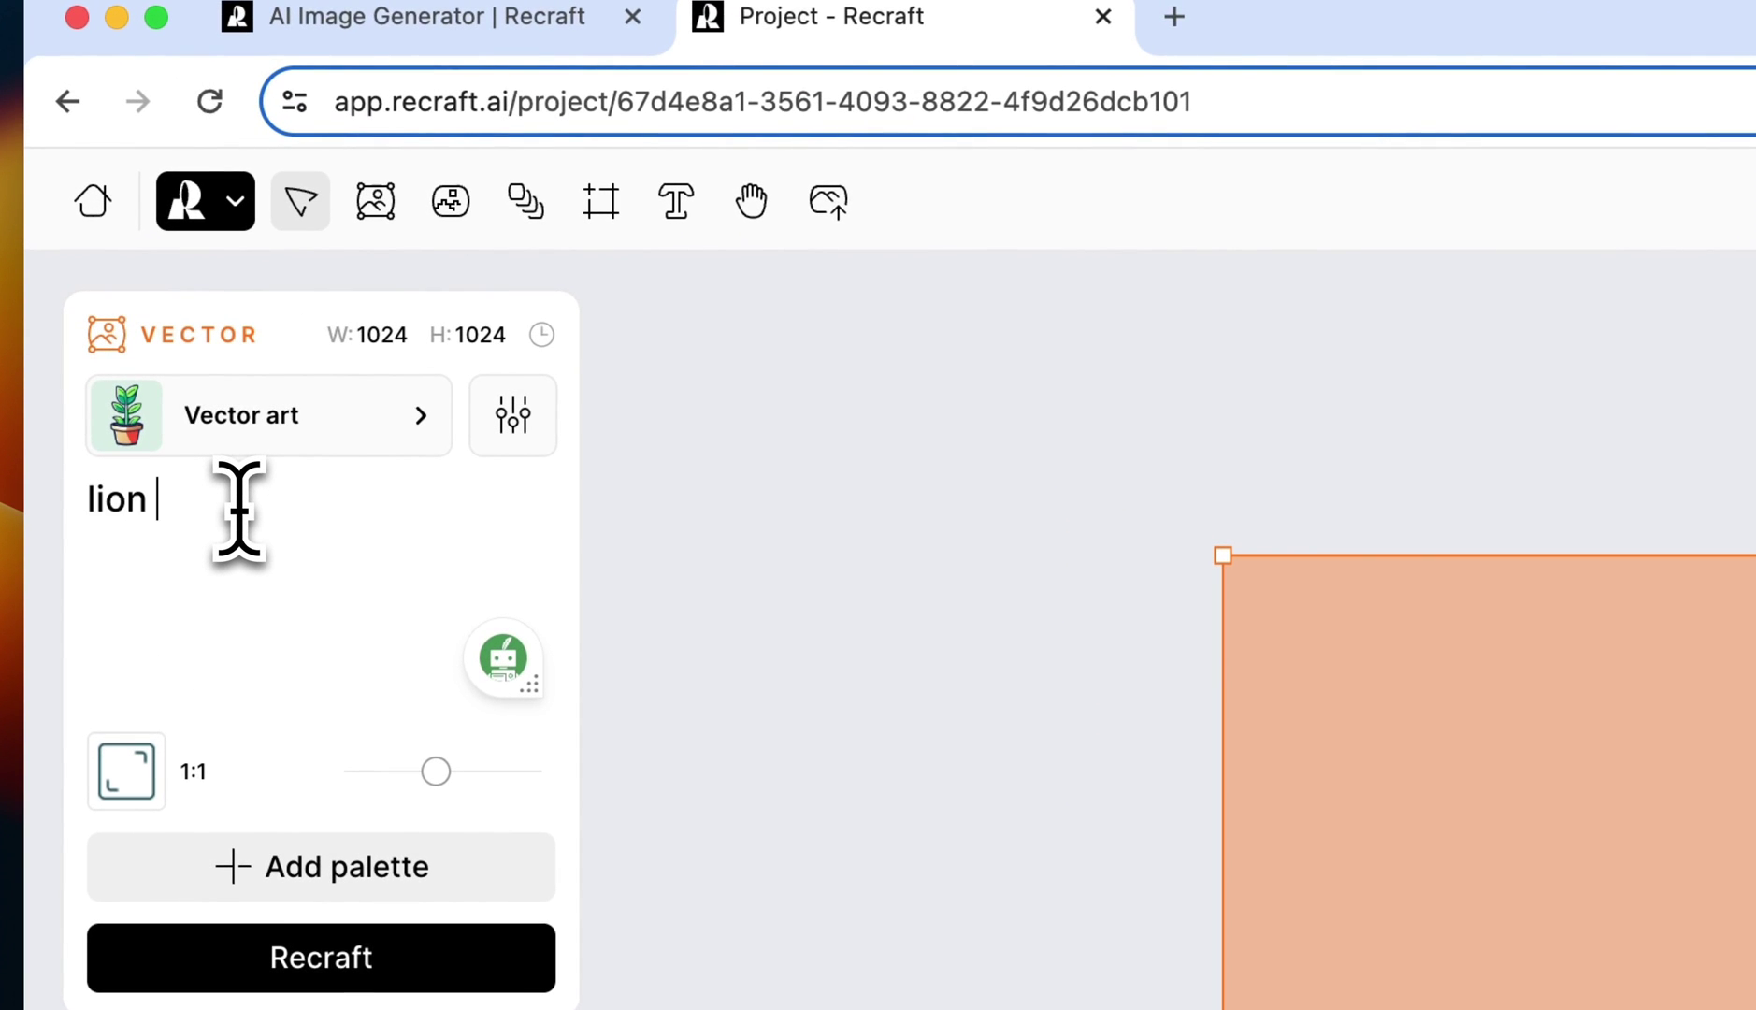
pyautogui.write('head portrait')
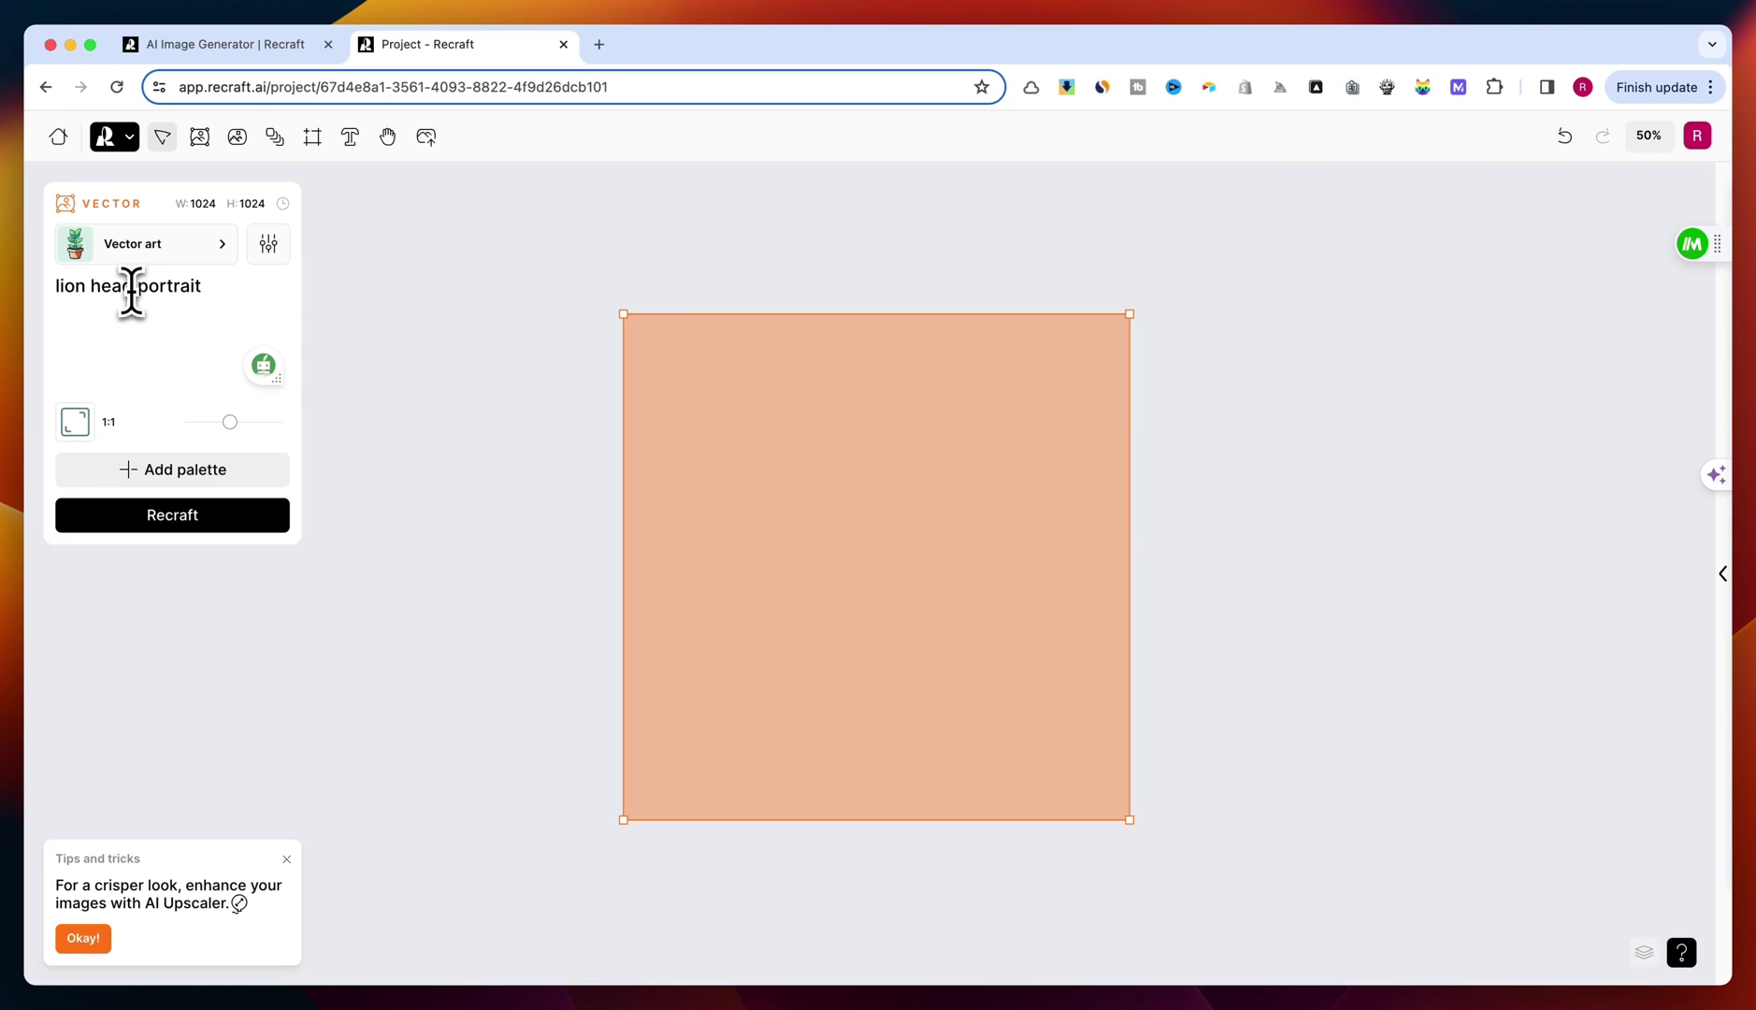
pyautogui.click(168, 248)
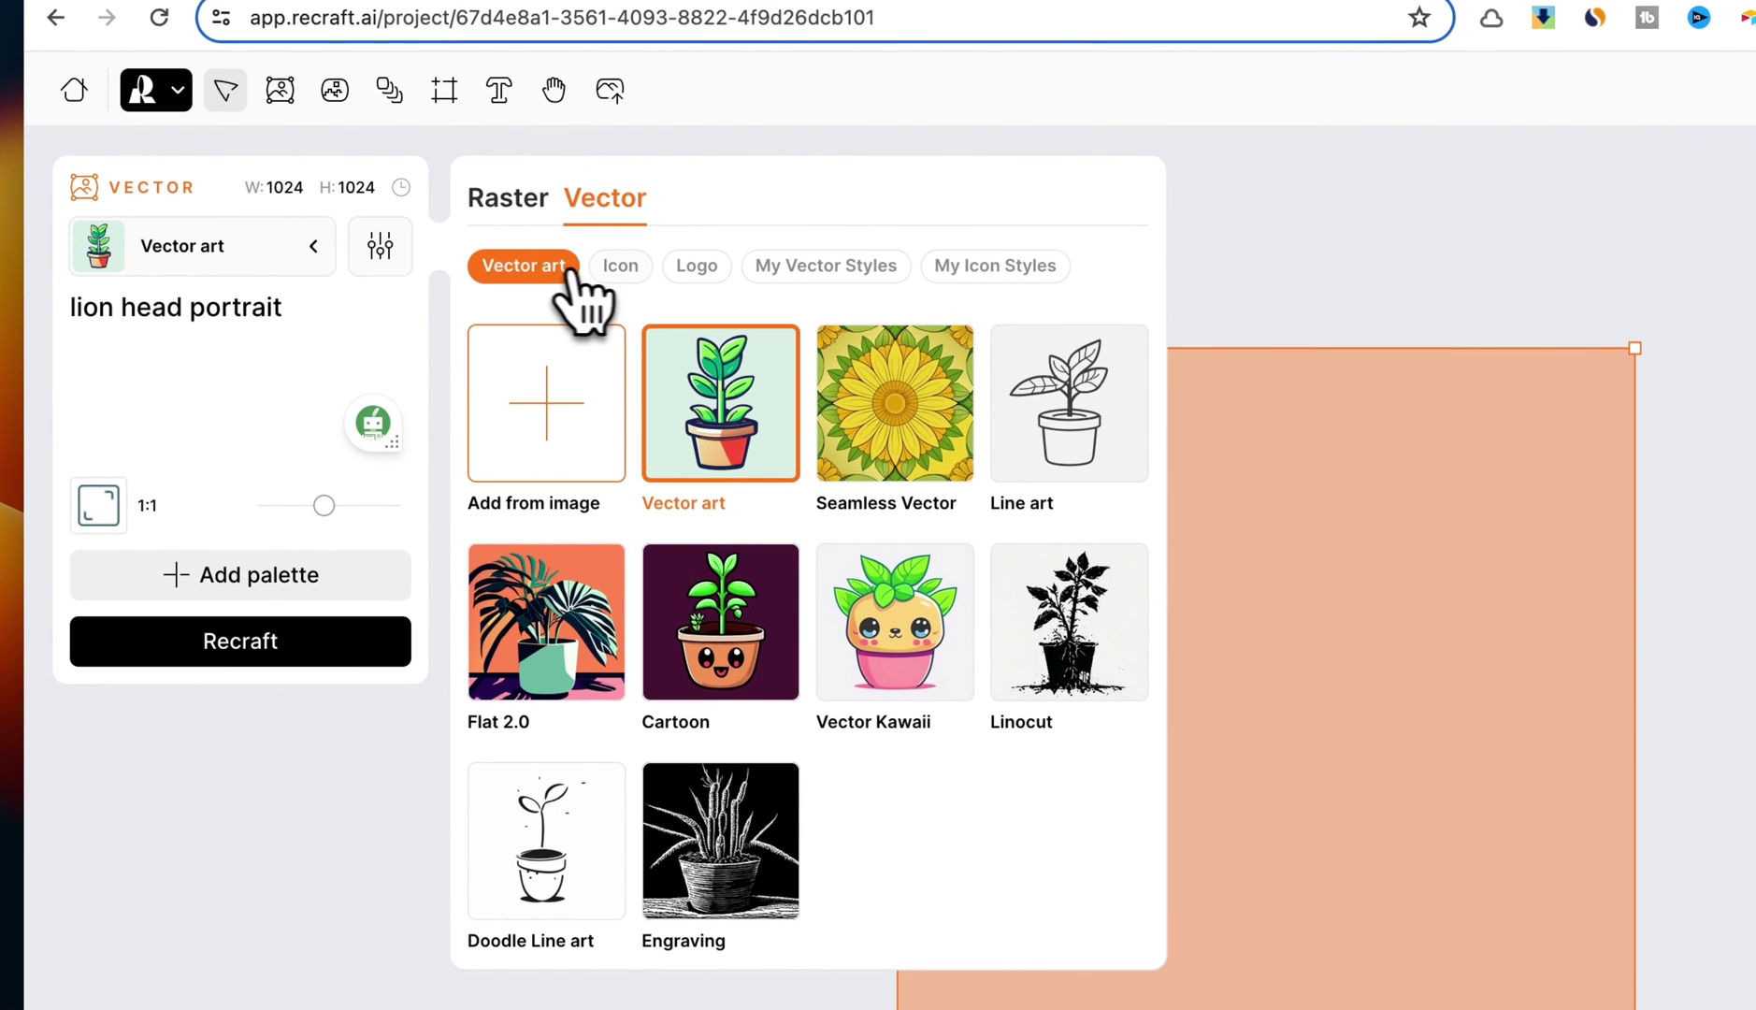
# Step: Browse the Icon and Logo styles, return to Vector art, and generate the lion portrait
pyautogui.click(620, 269)
pyautogui.click(698, 270)
pyautogui.click(548, 270)
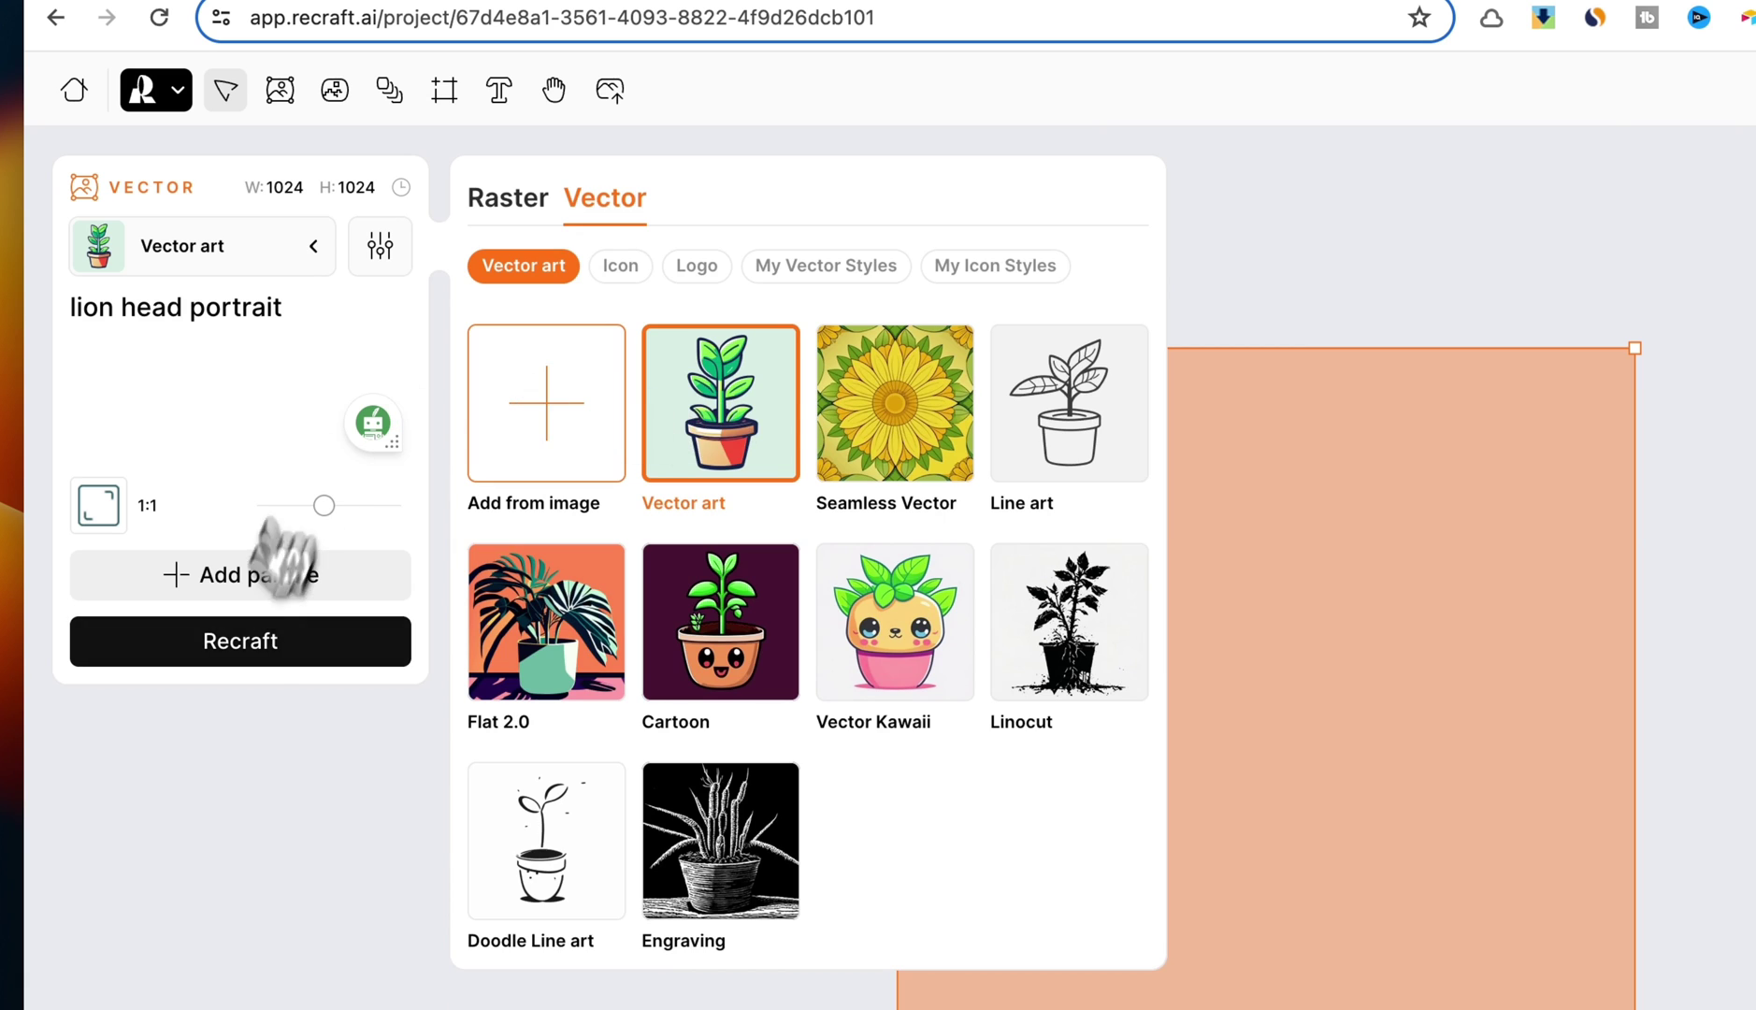
pyautogui.click(229, 643)
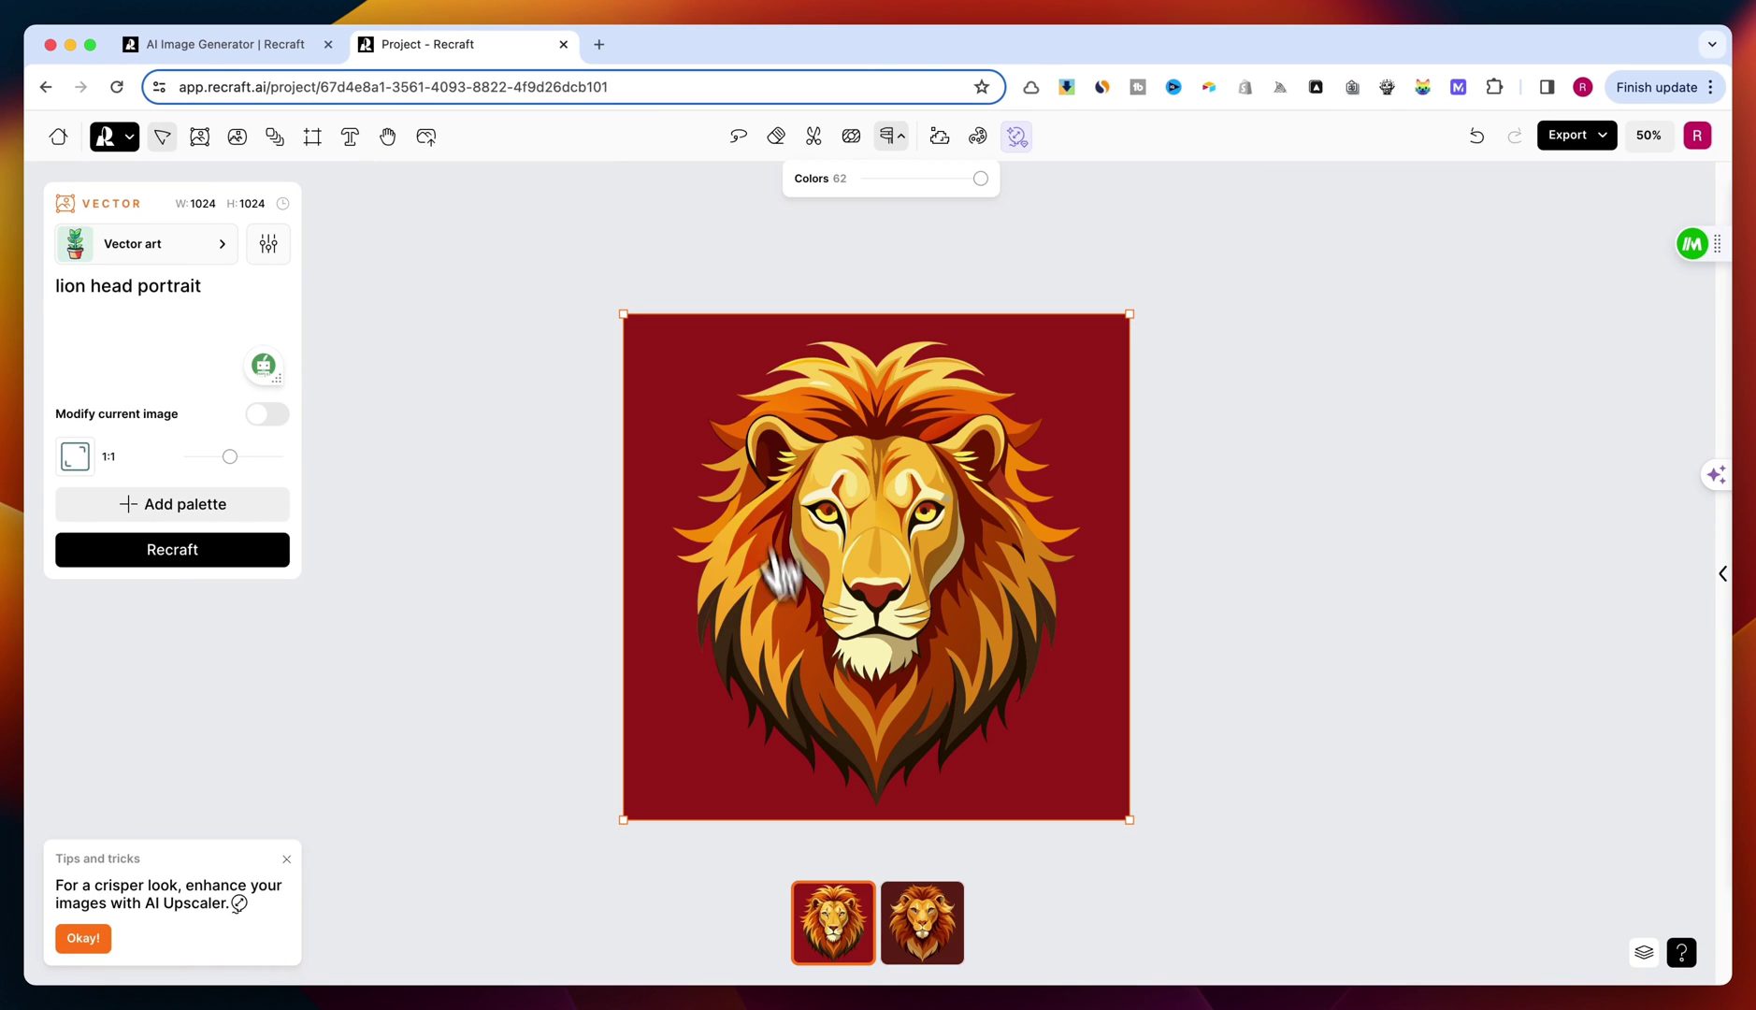
# Step: Compare both lion variations and place the darker maroon, 39-colour one on the canvas
pyautogui.click(912, 912)
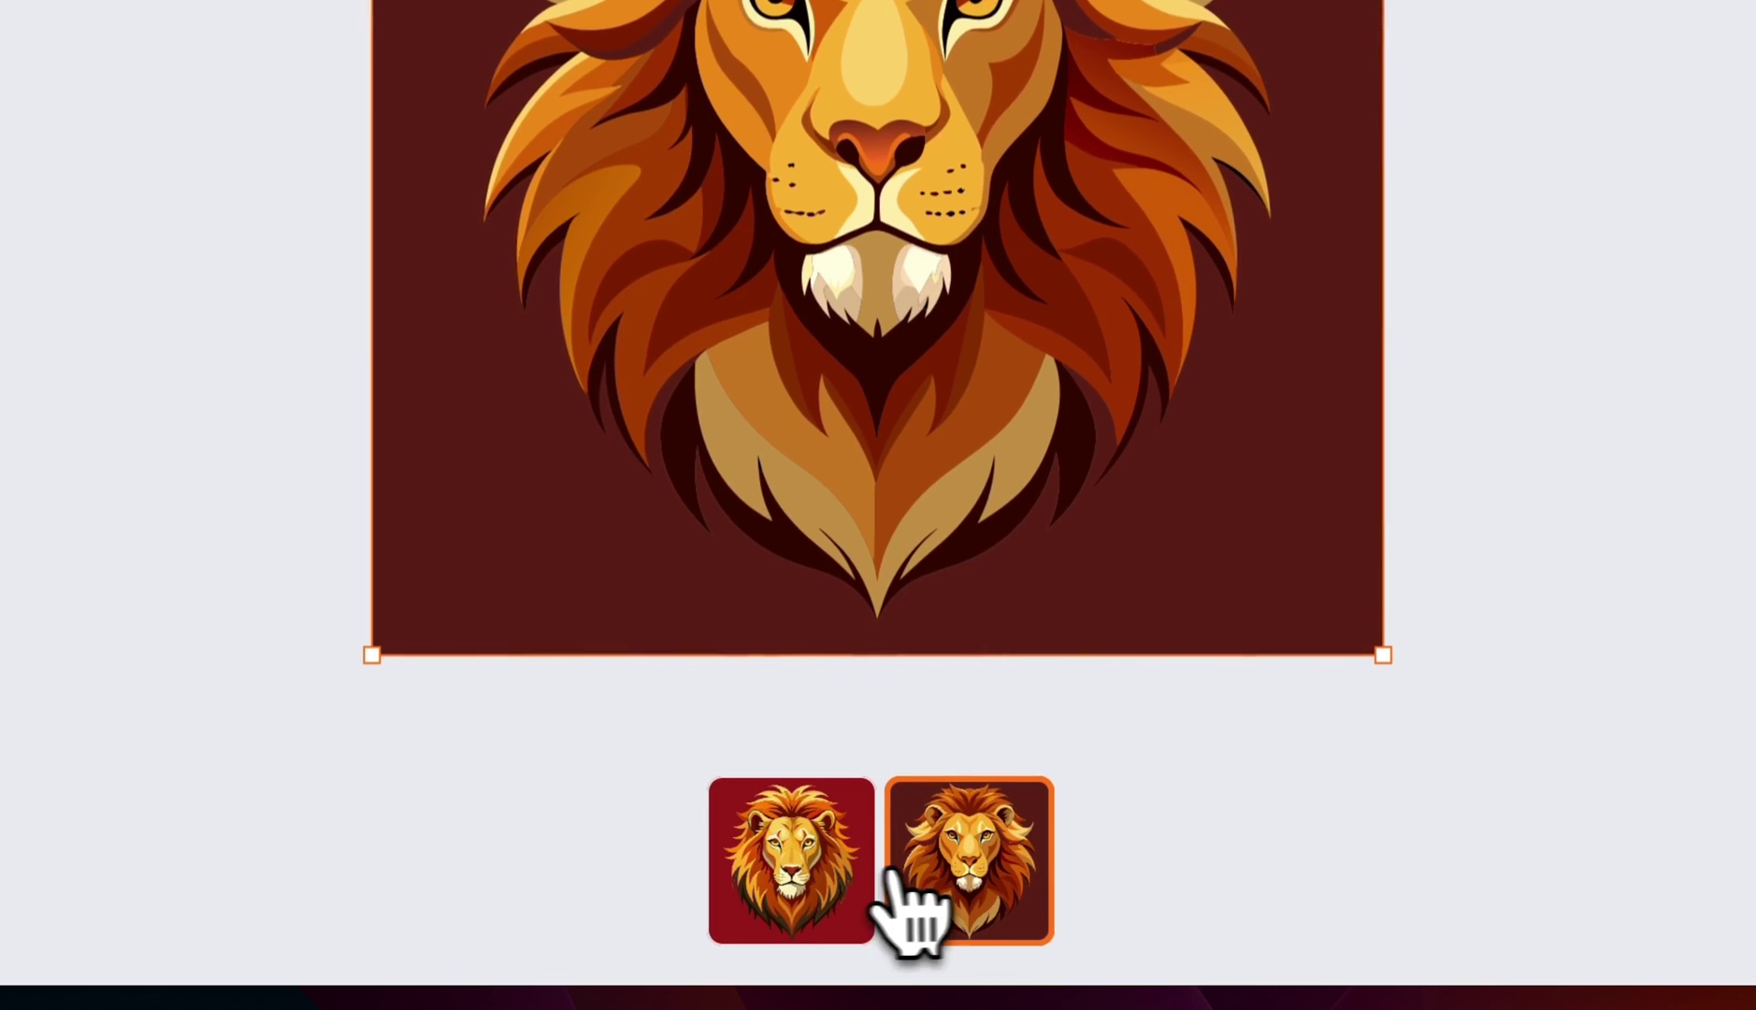
pyautogui.click(836, 930)
pyautogui.click(941, 870)
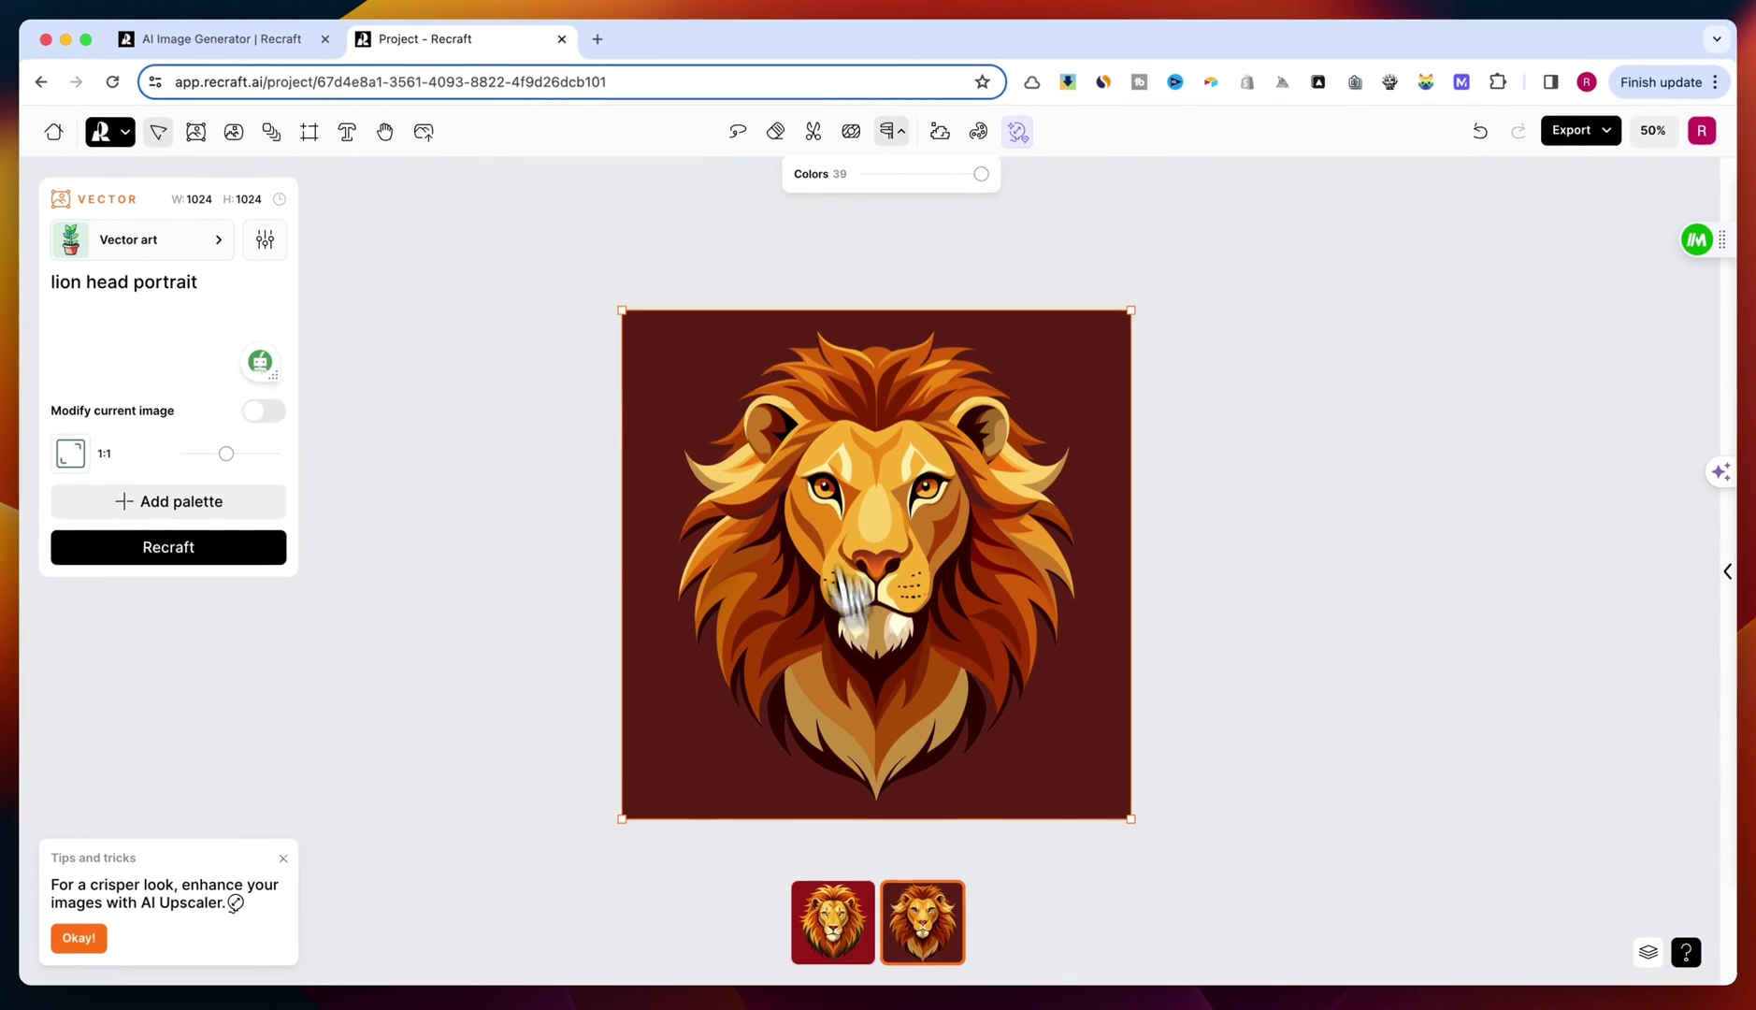
pyautogui.click(725, 190)
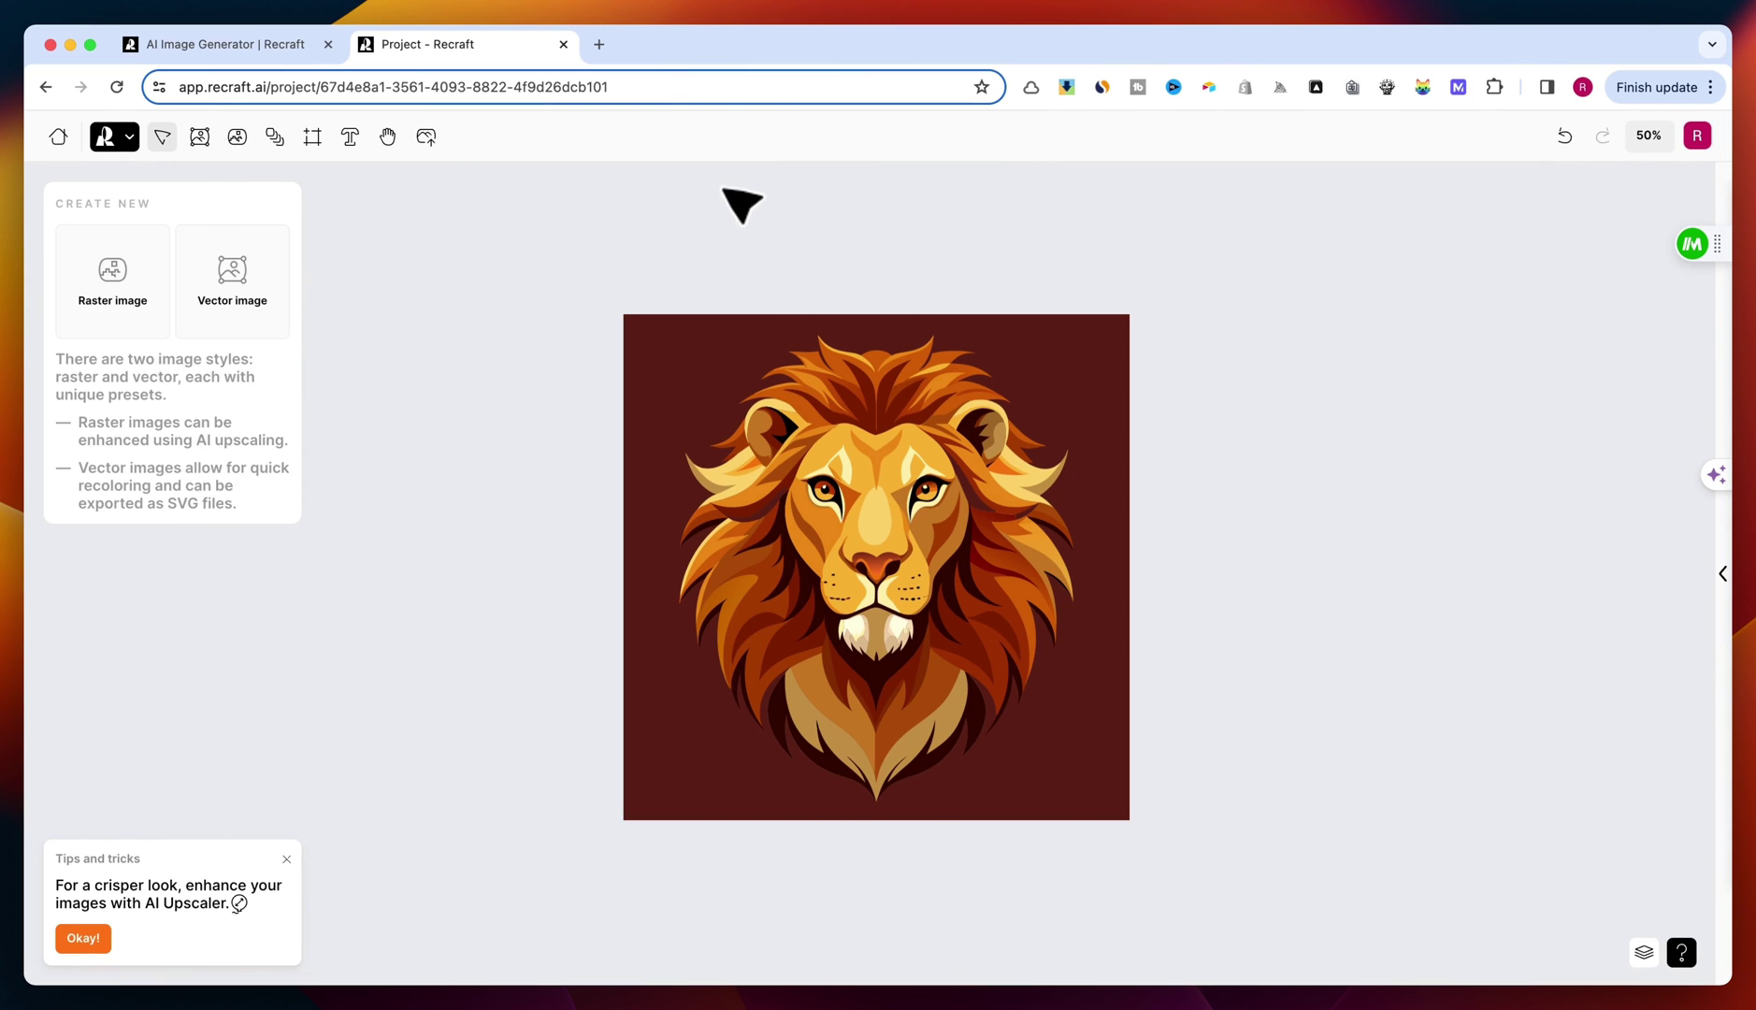
pyautogui.click(782, 337)
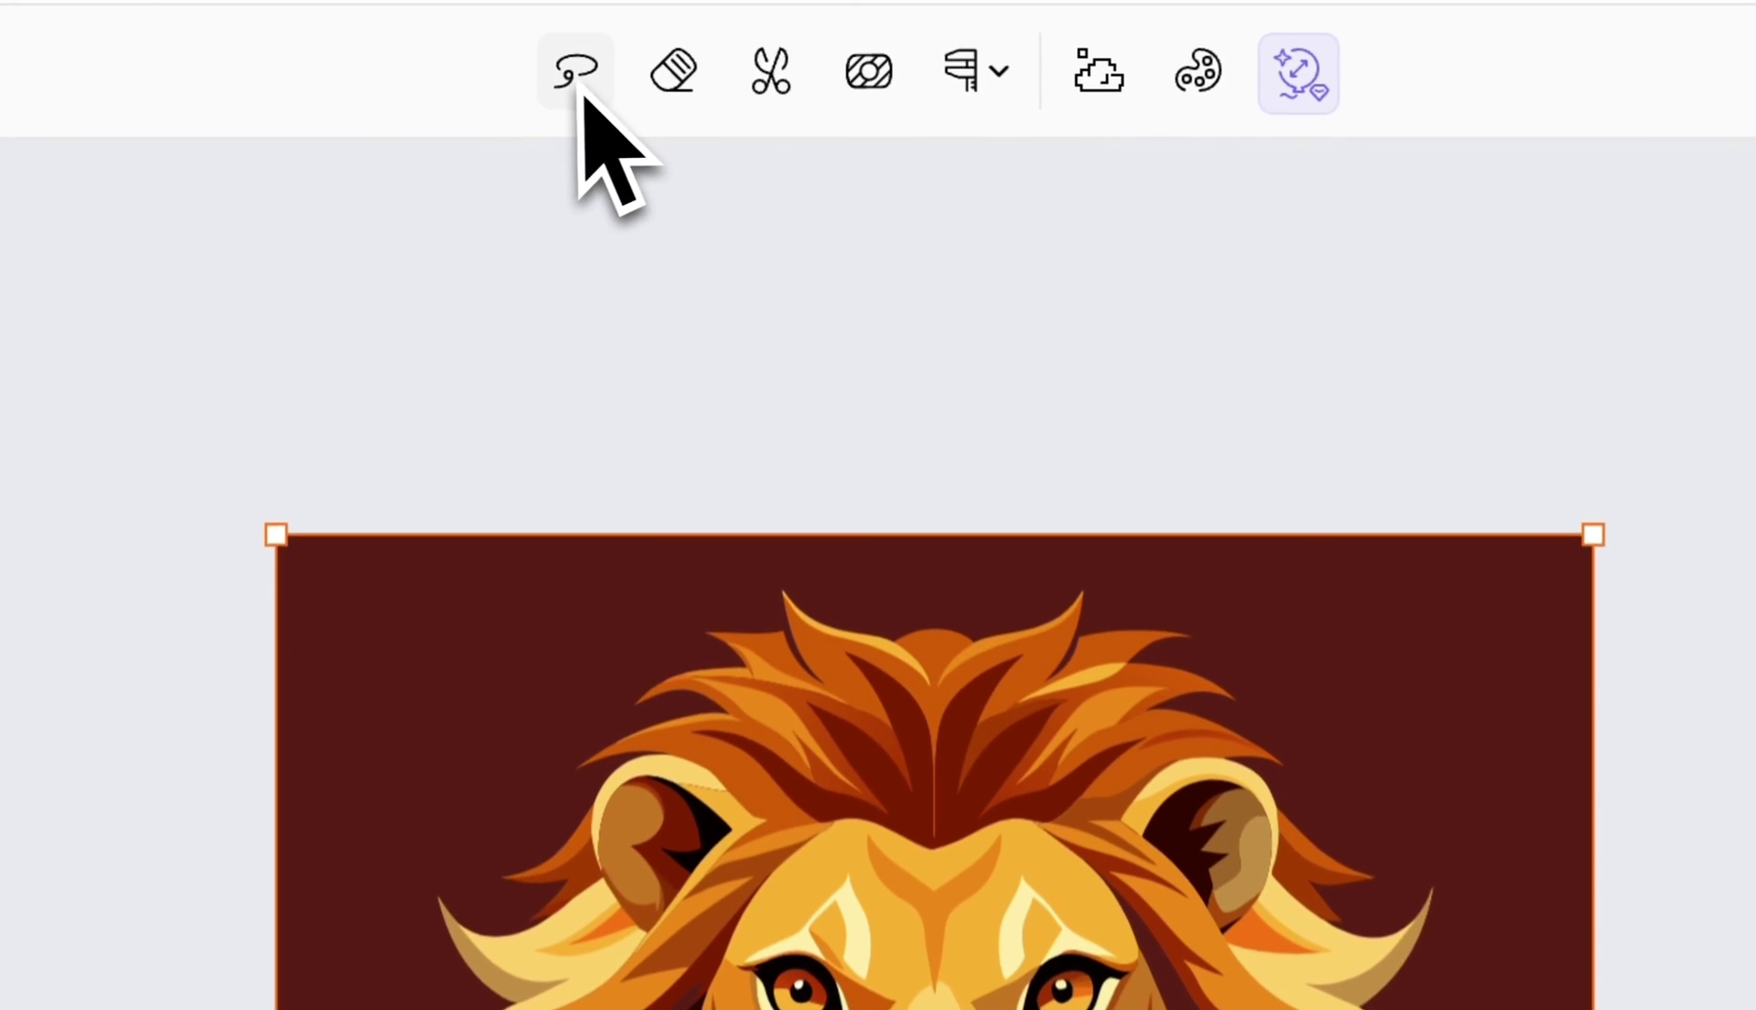
pyautogui.moveTo(737, 140)
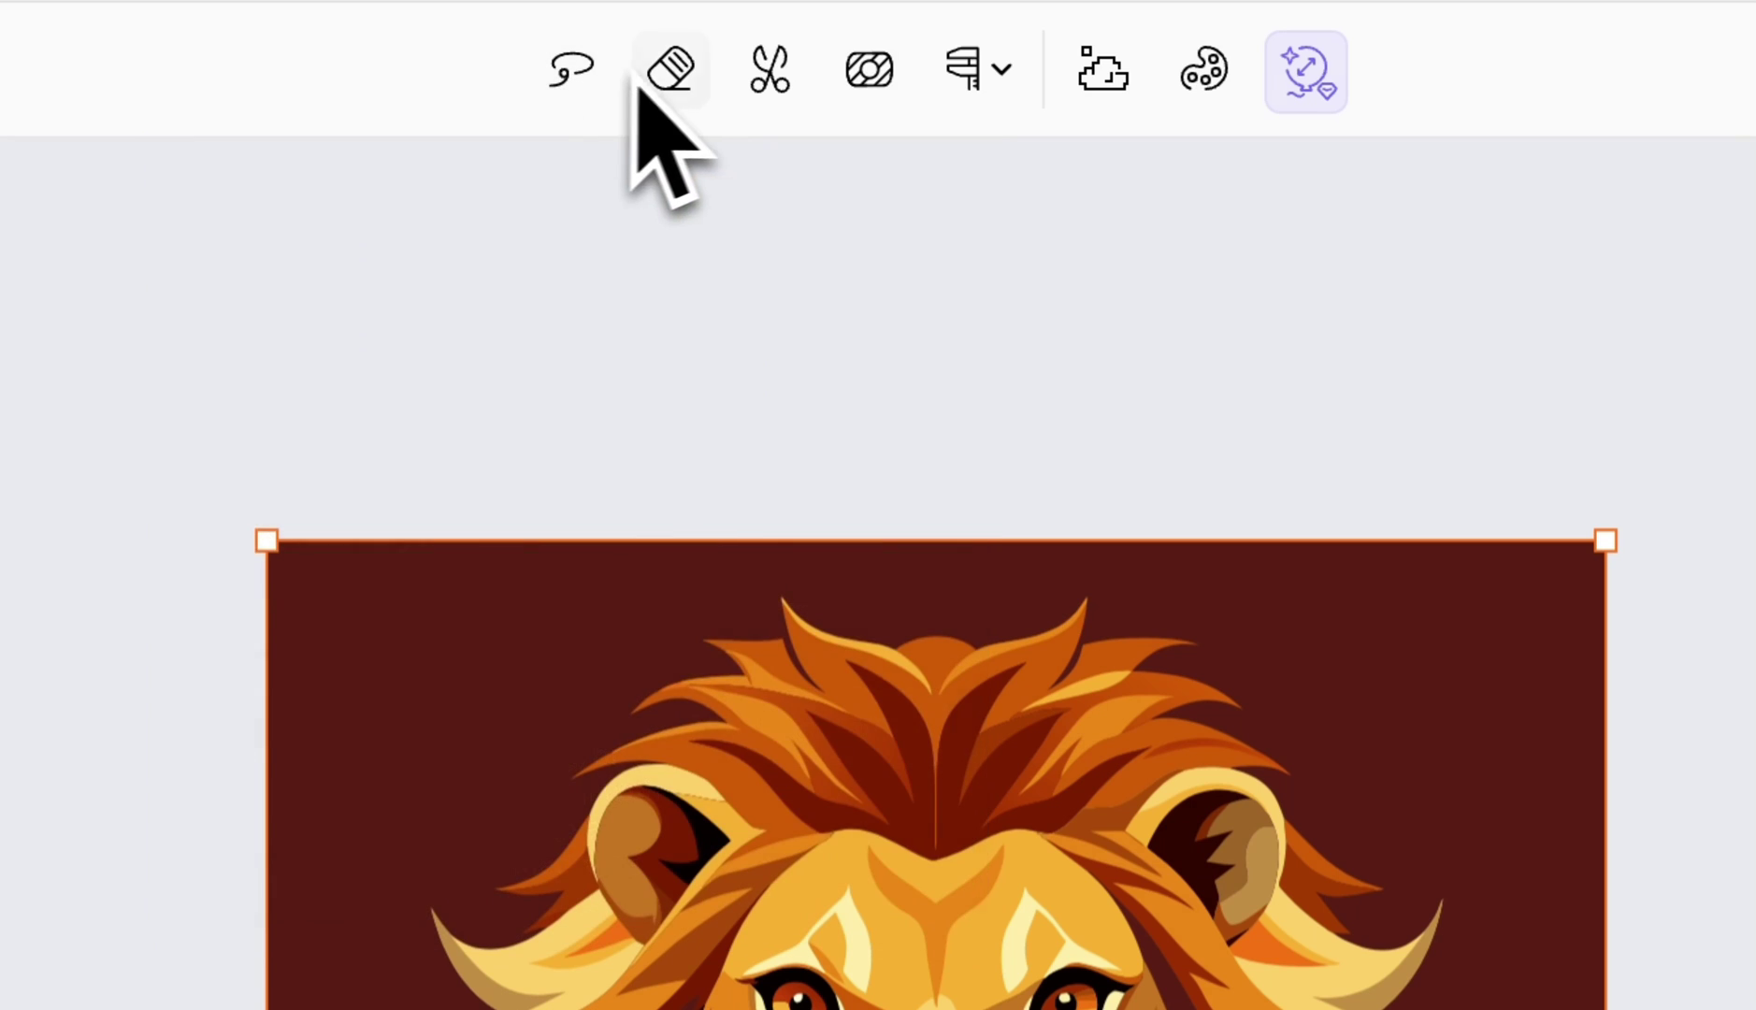
pyautogui.moveTo(676, 83)
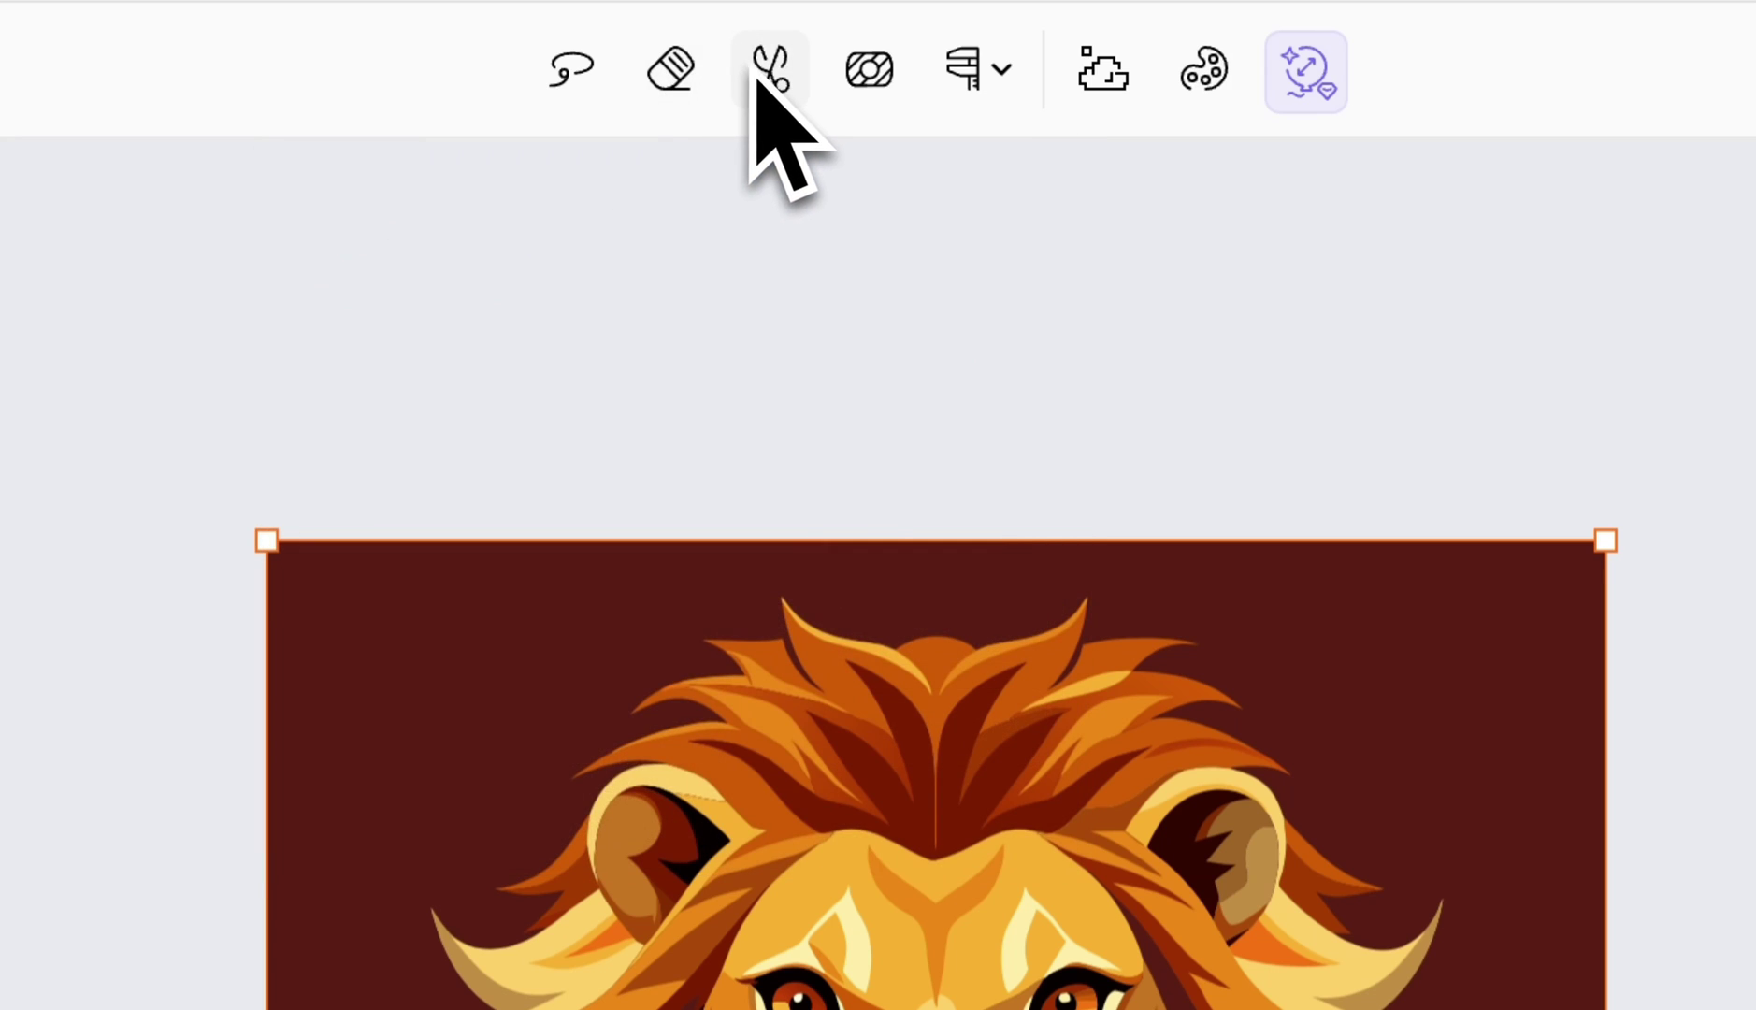
pyautogui.moveTo(760, 81)
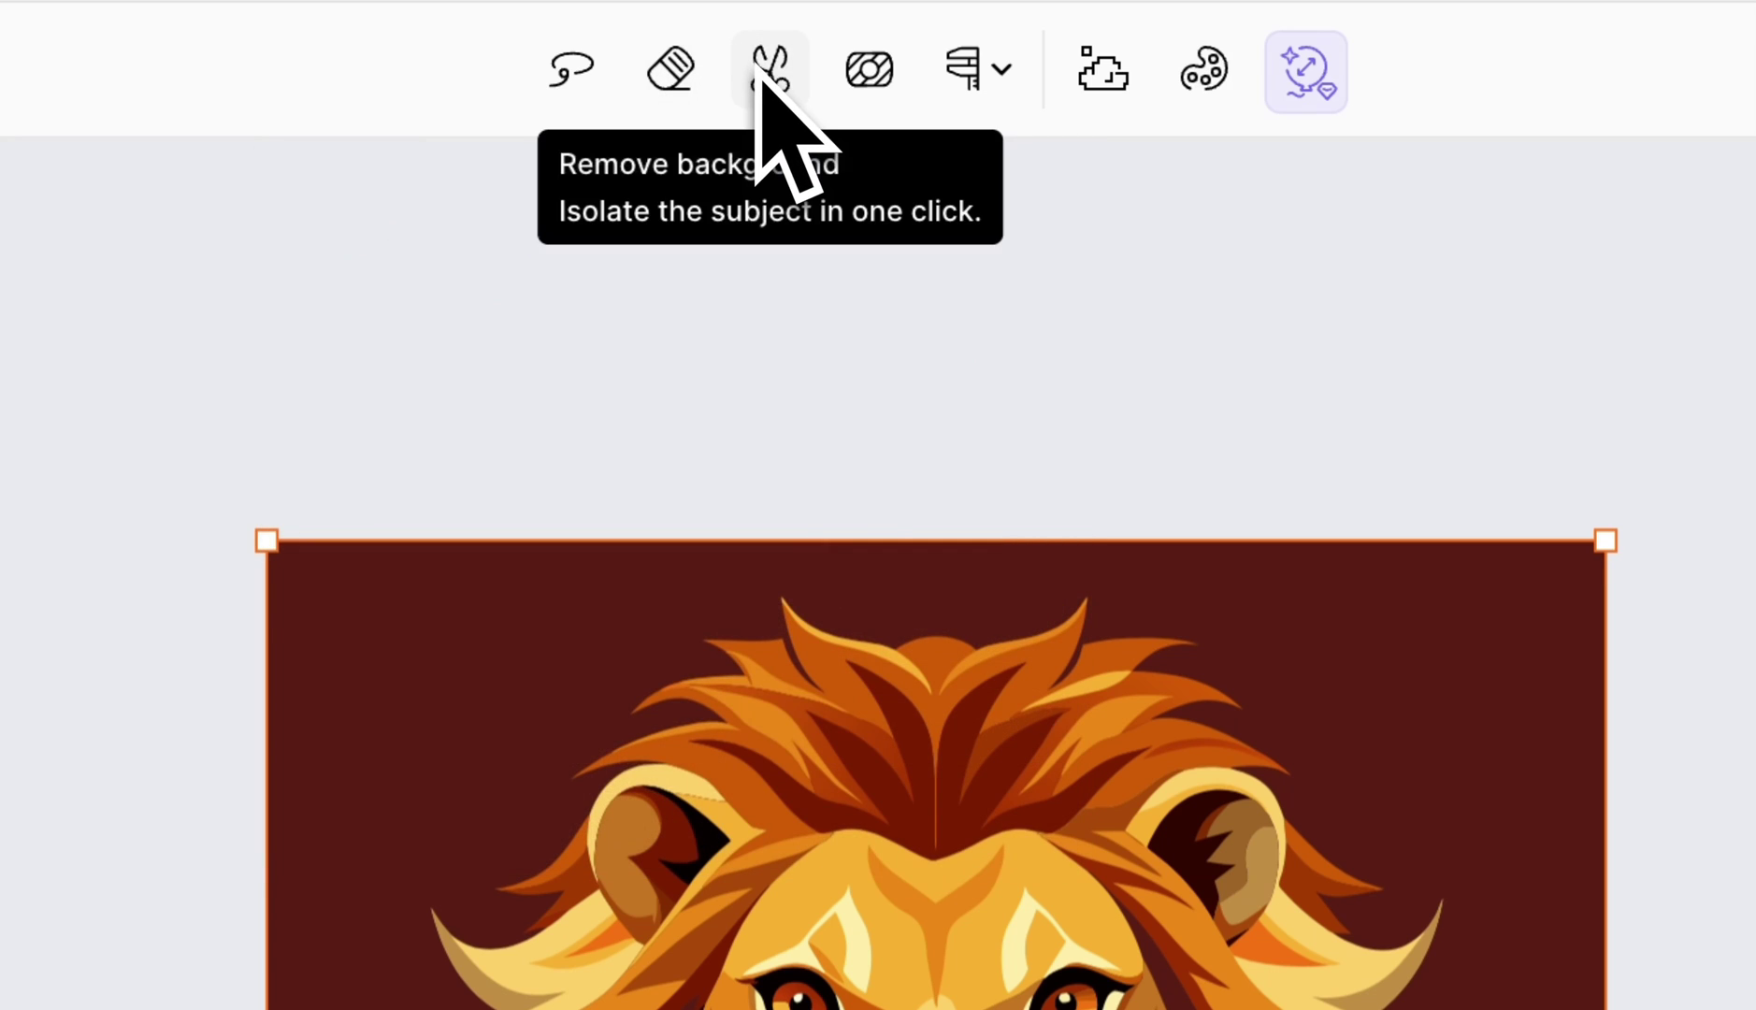
pyautogui.moveTo(865, 81)
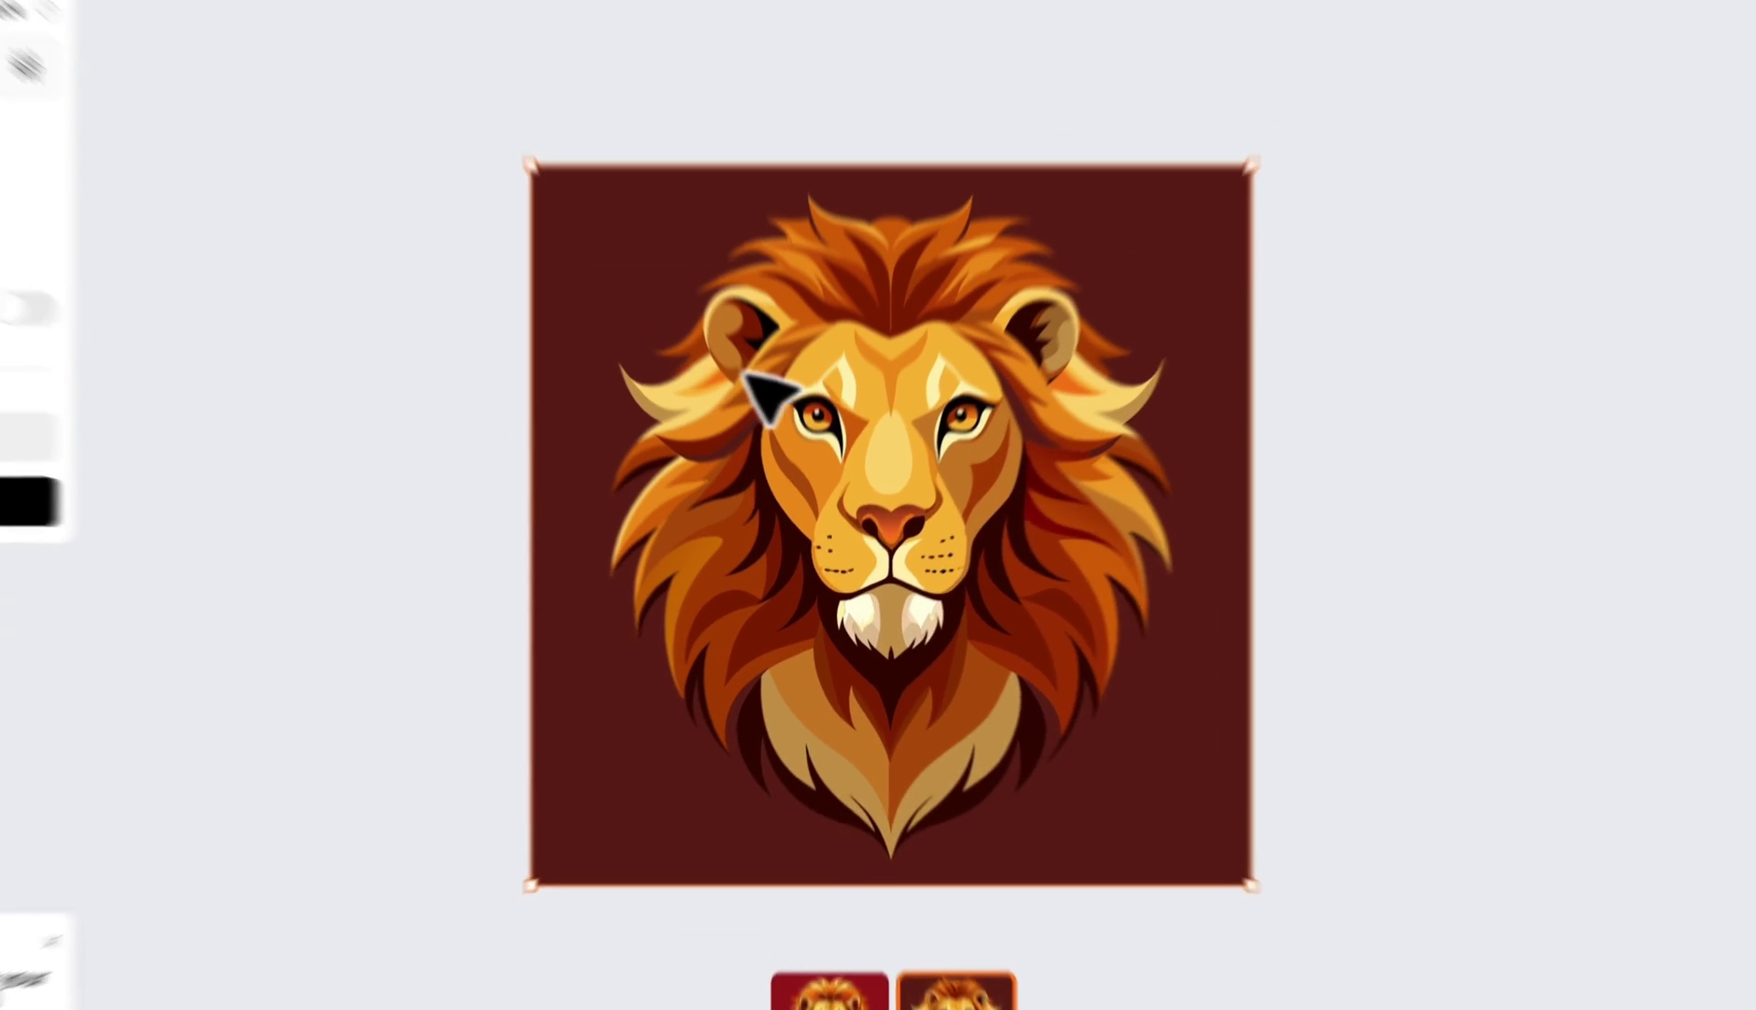
# Step: Apply Remove background to the lion portrait from its context menu
pyautogui.rightClick(795, 566)
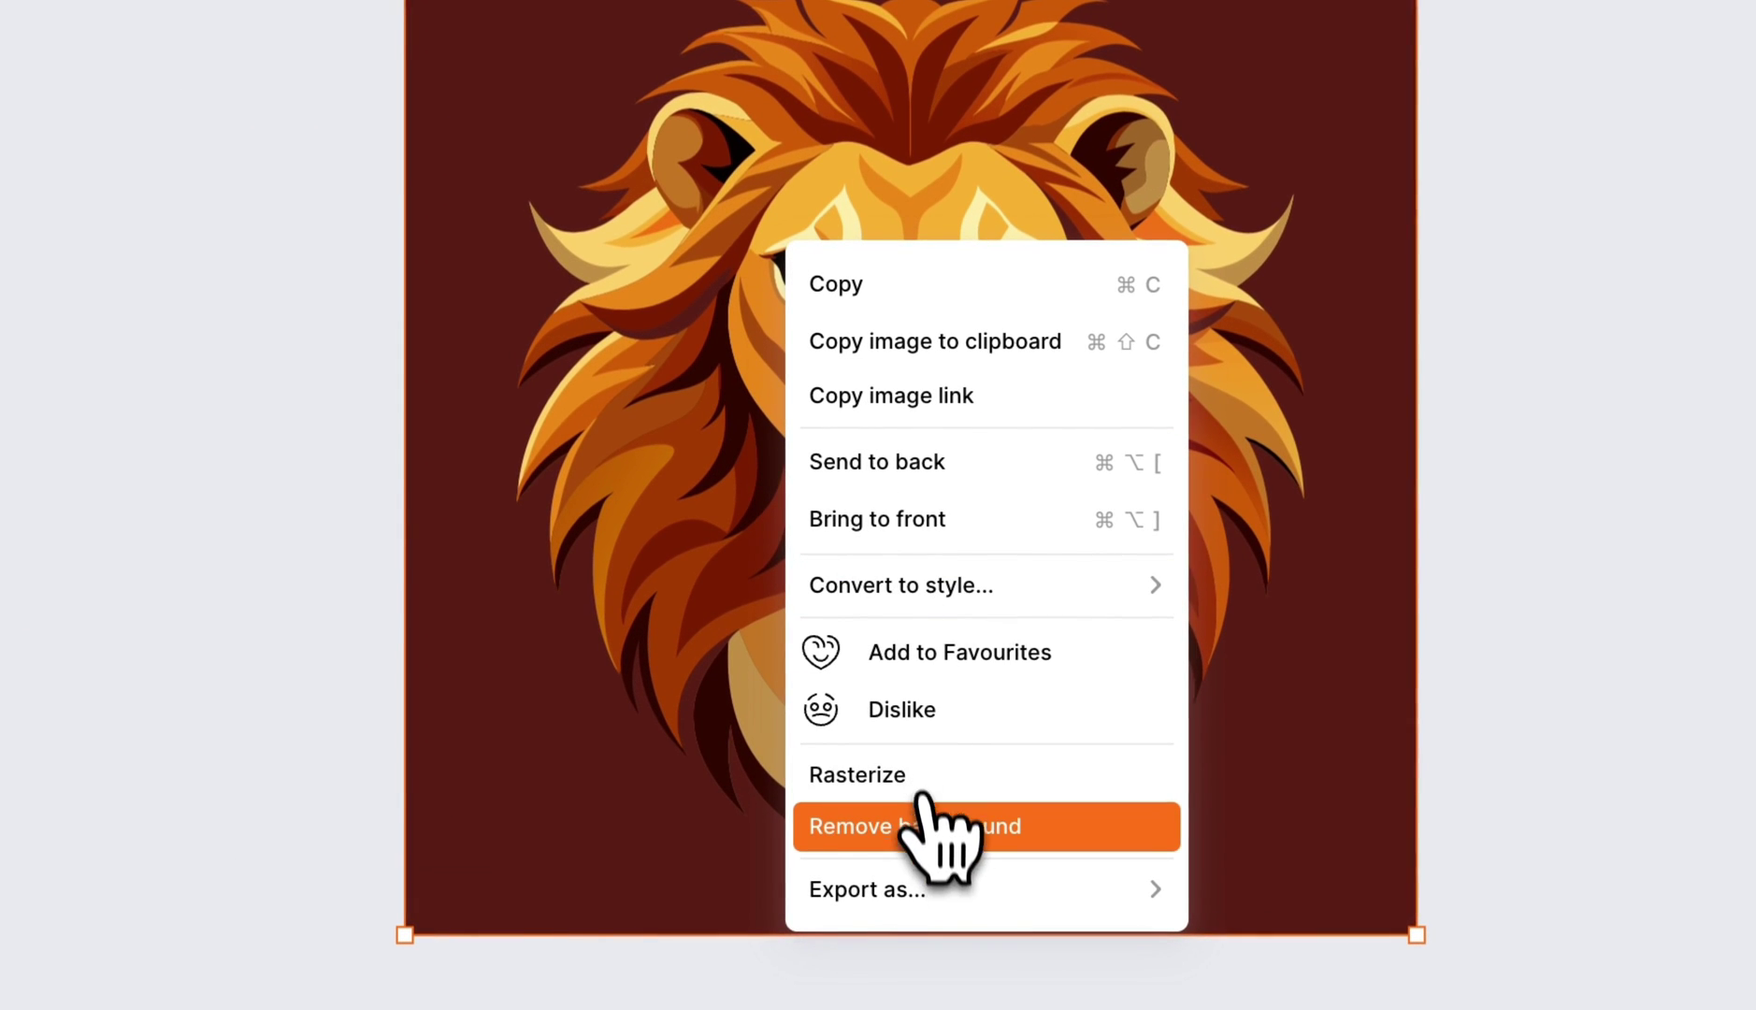
pyautogui.click(972, 827)
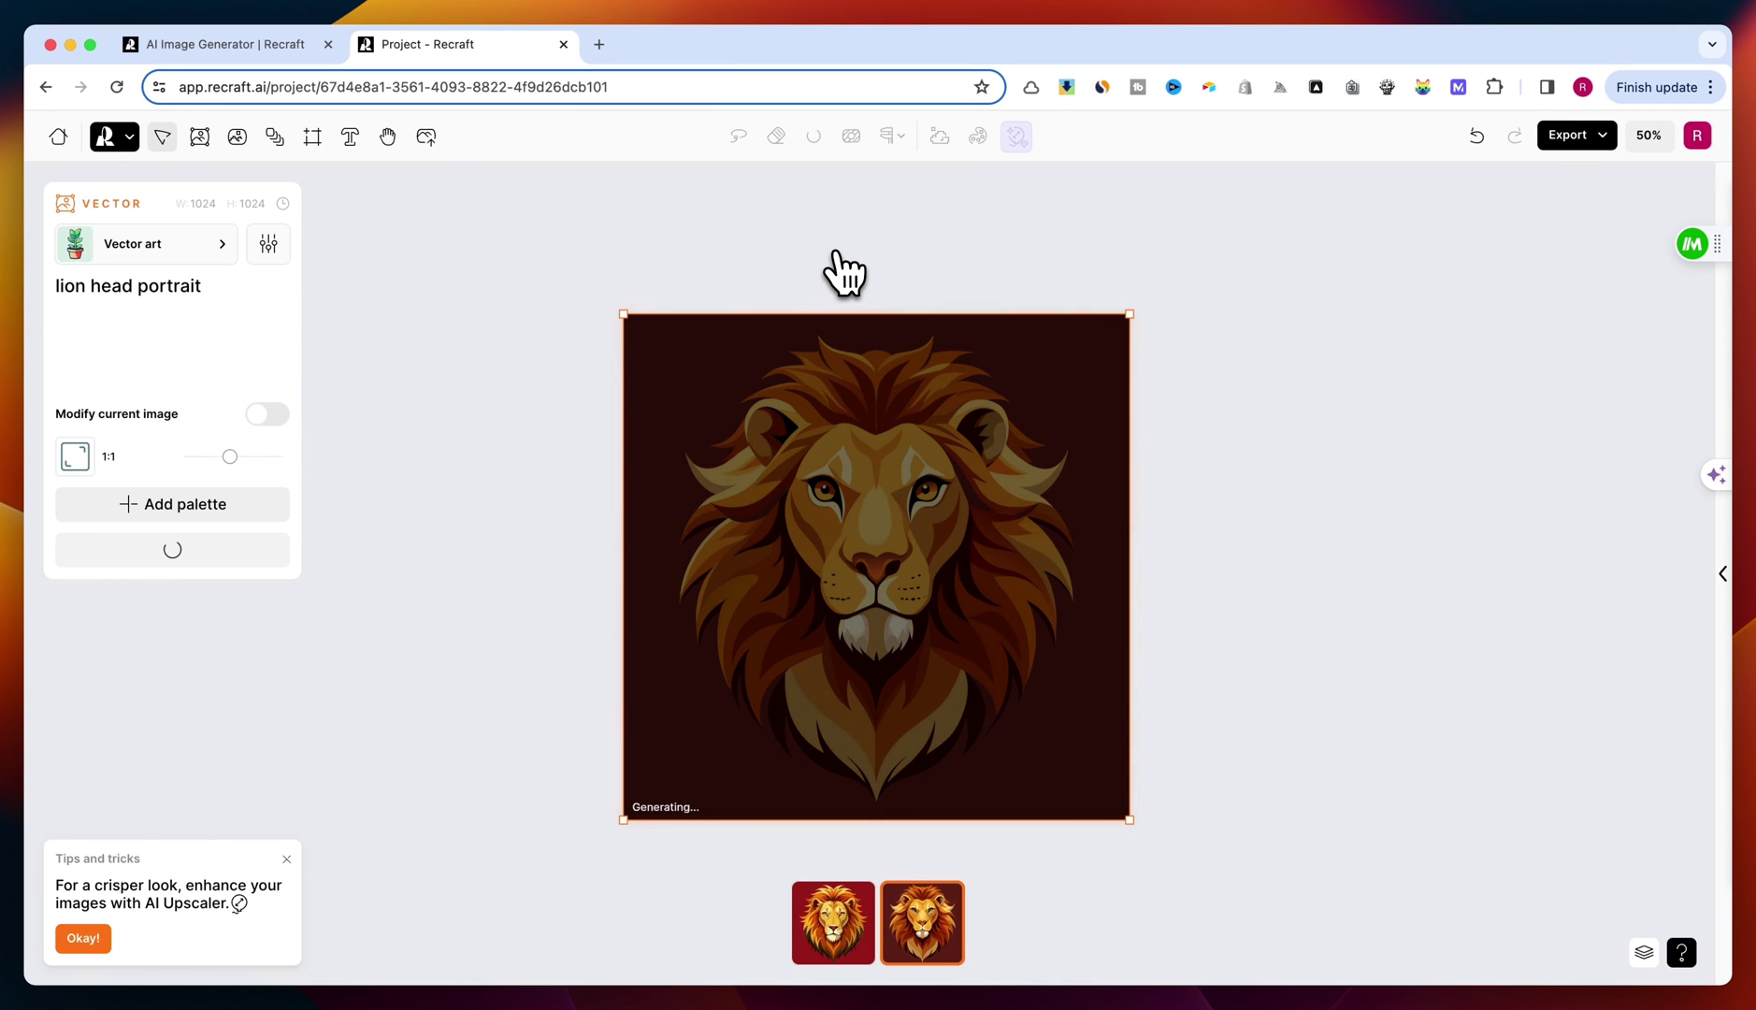
pyautogui.click(888, 137)
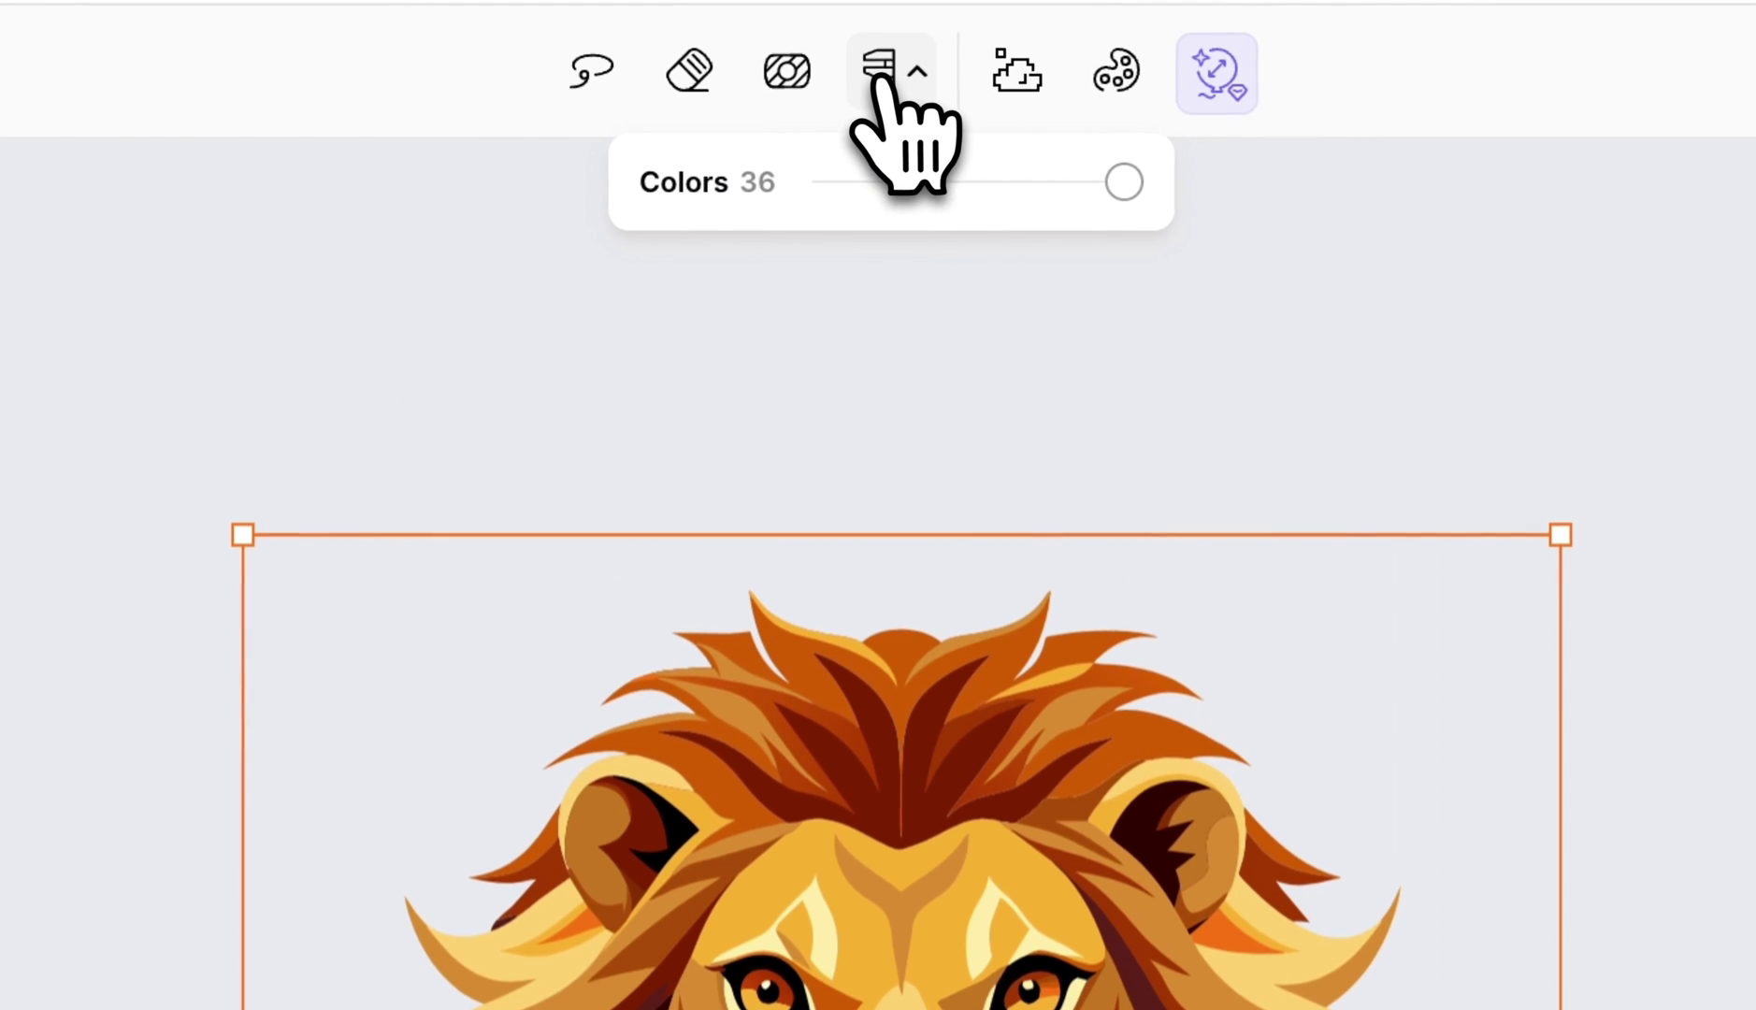
pyautogui.click(879, 68)
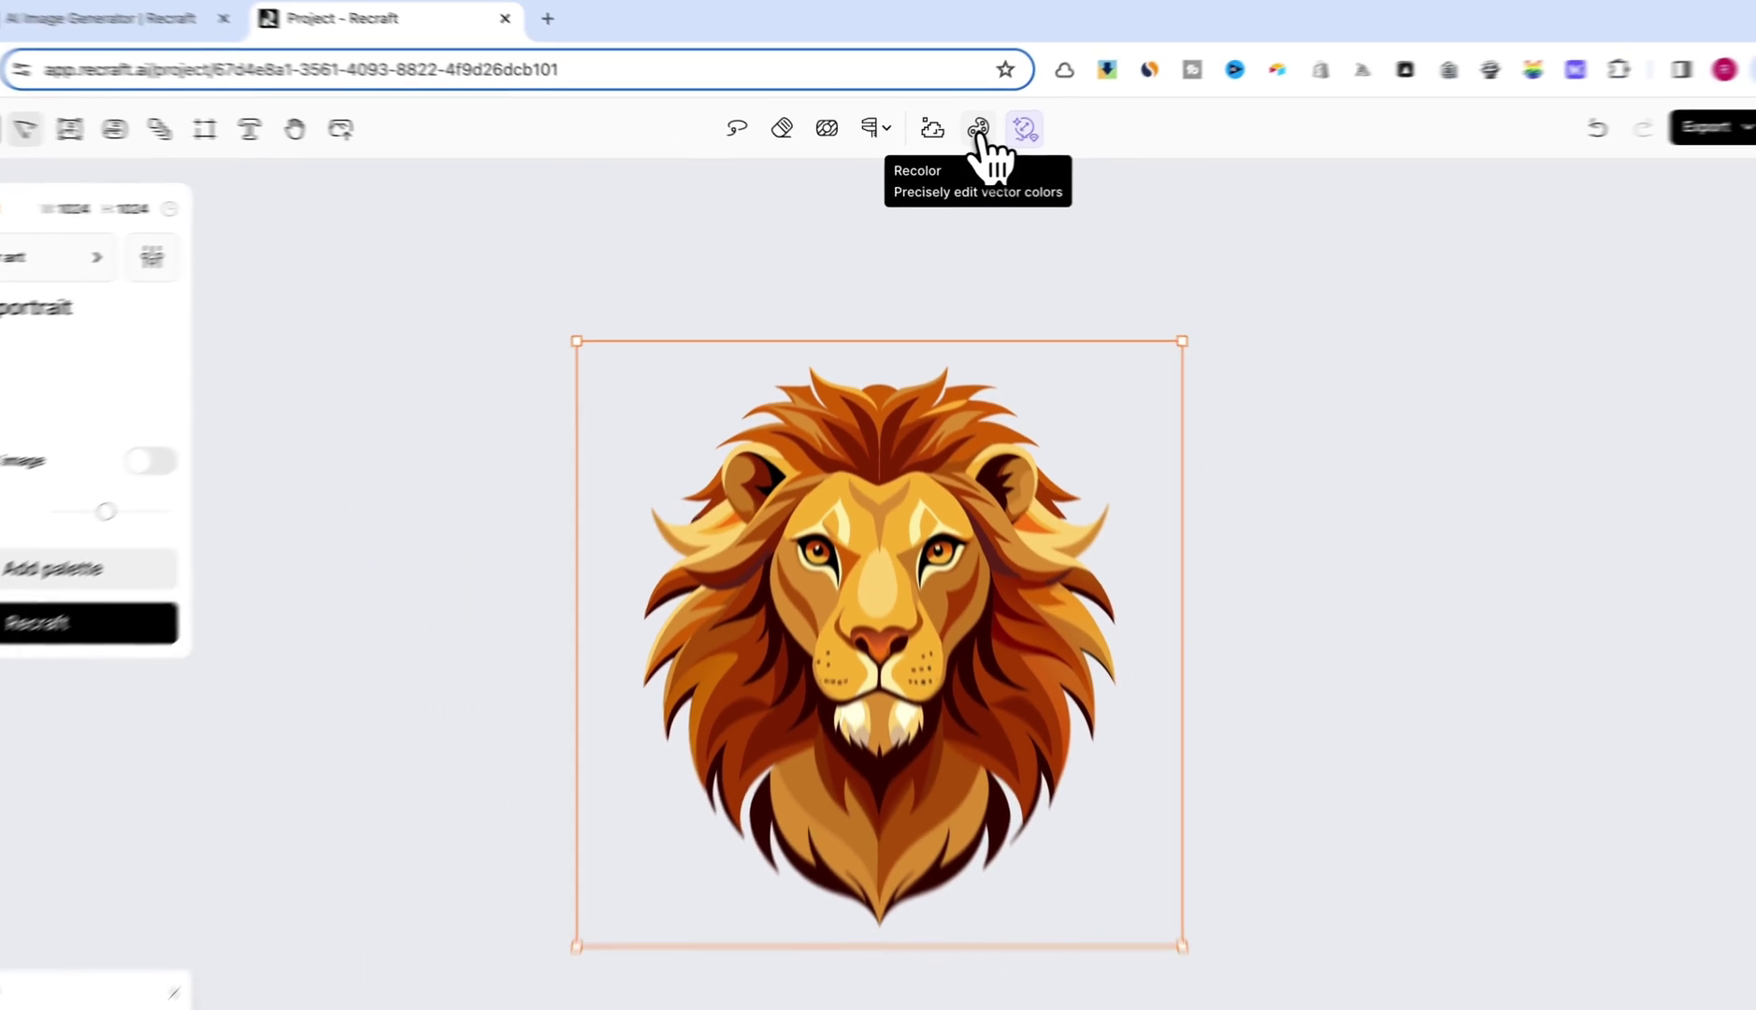
# Step: Review the lion's Recolor and Enhance detail options and its Export format list
pyautogui.click(978, 131)
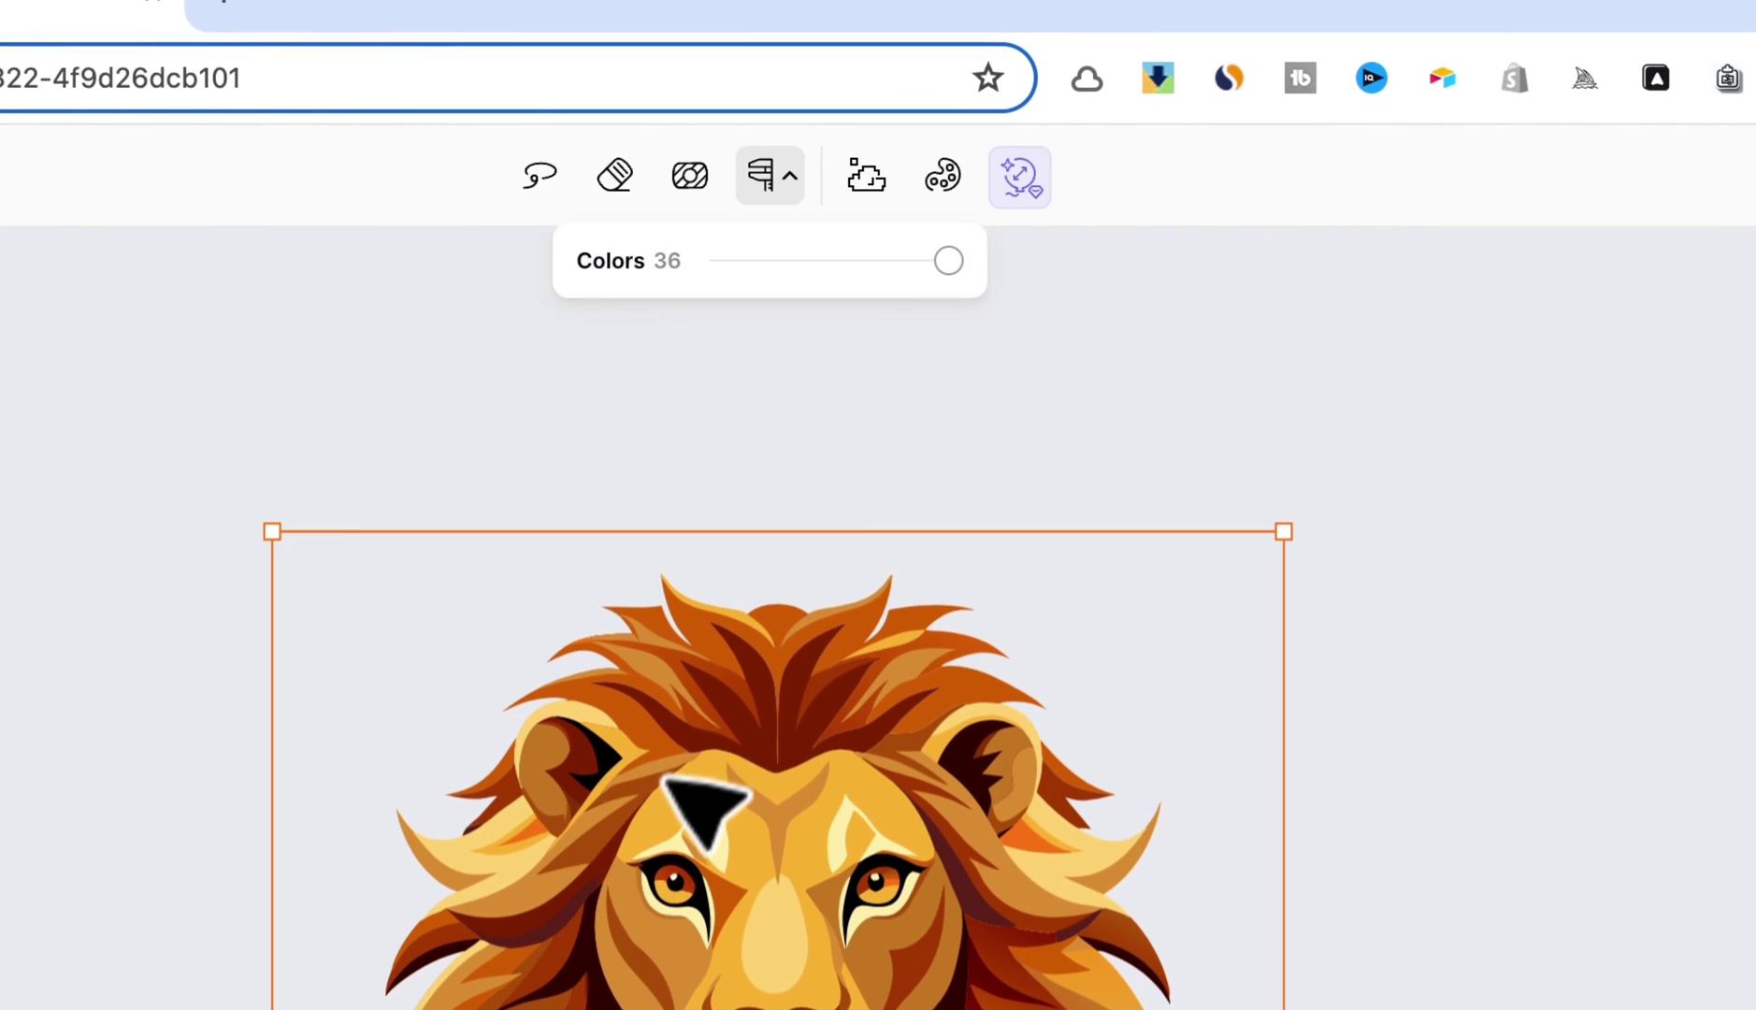
pyautogui.moveTo(998, 165)
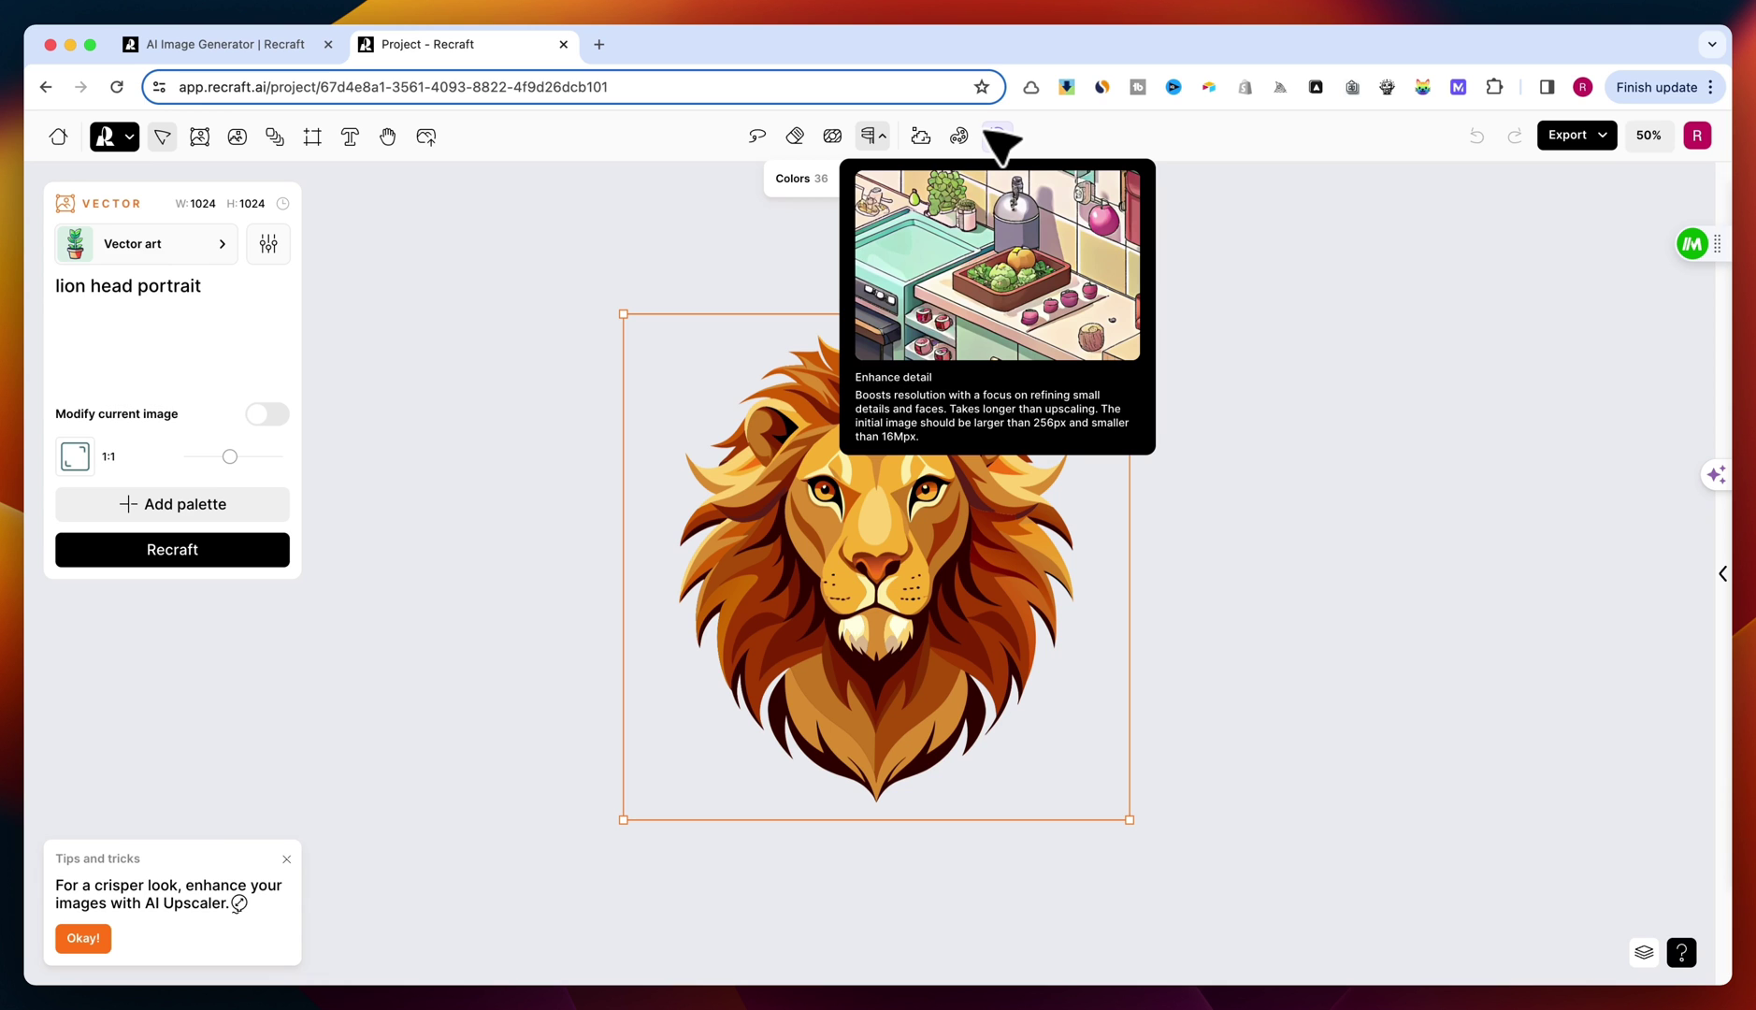
pyautogui.click(998, 137)
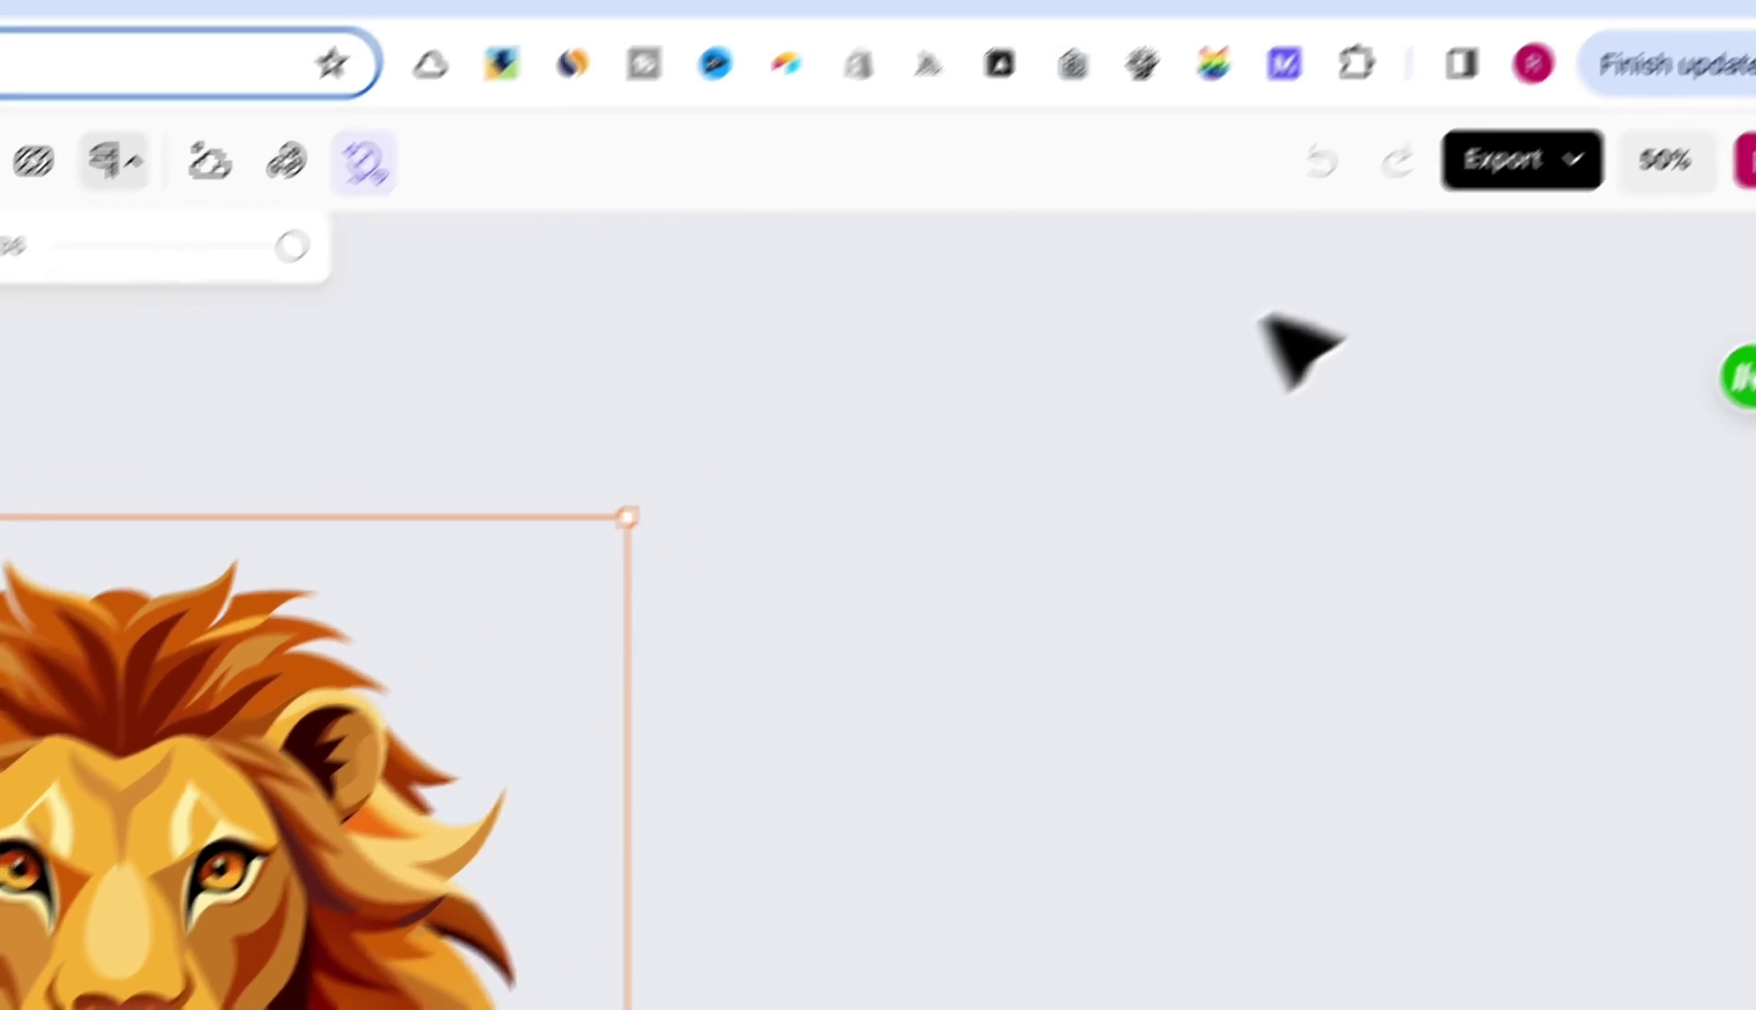
pyautogui.click(1522, 160)
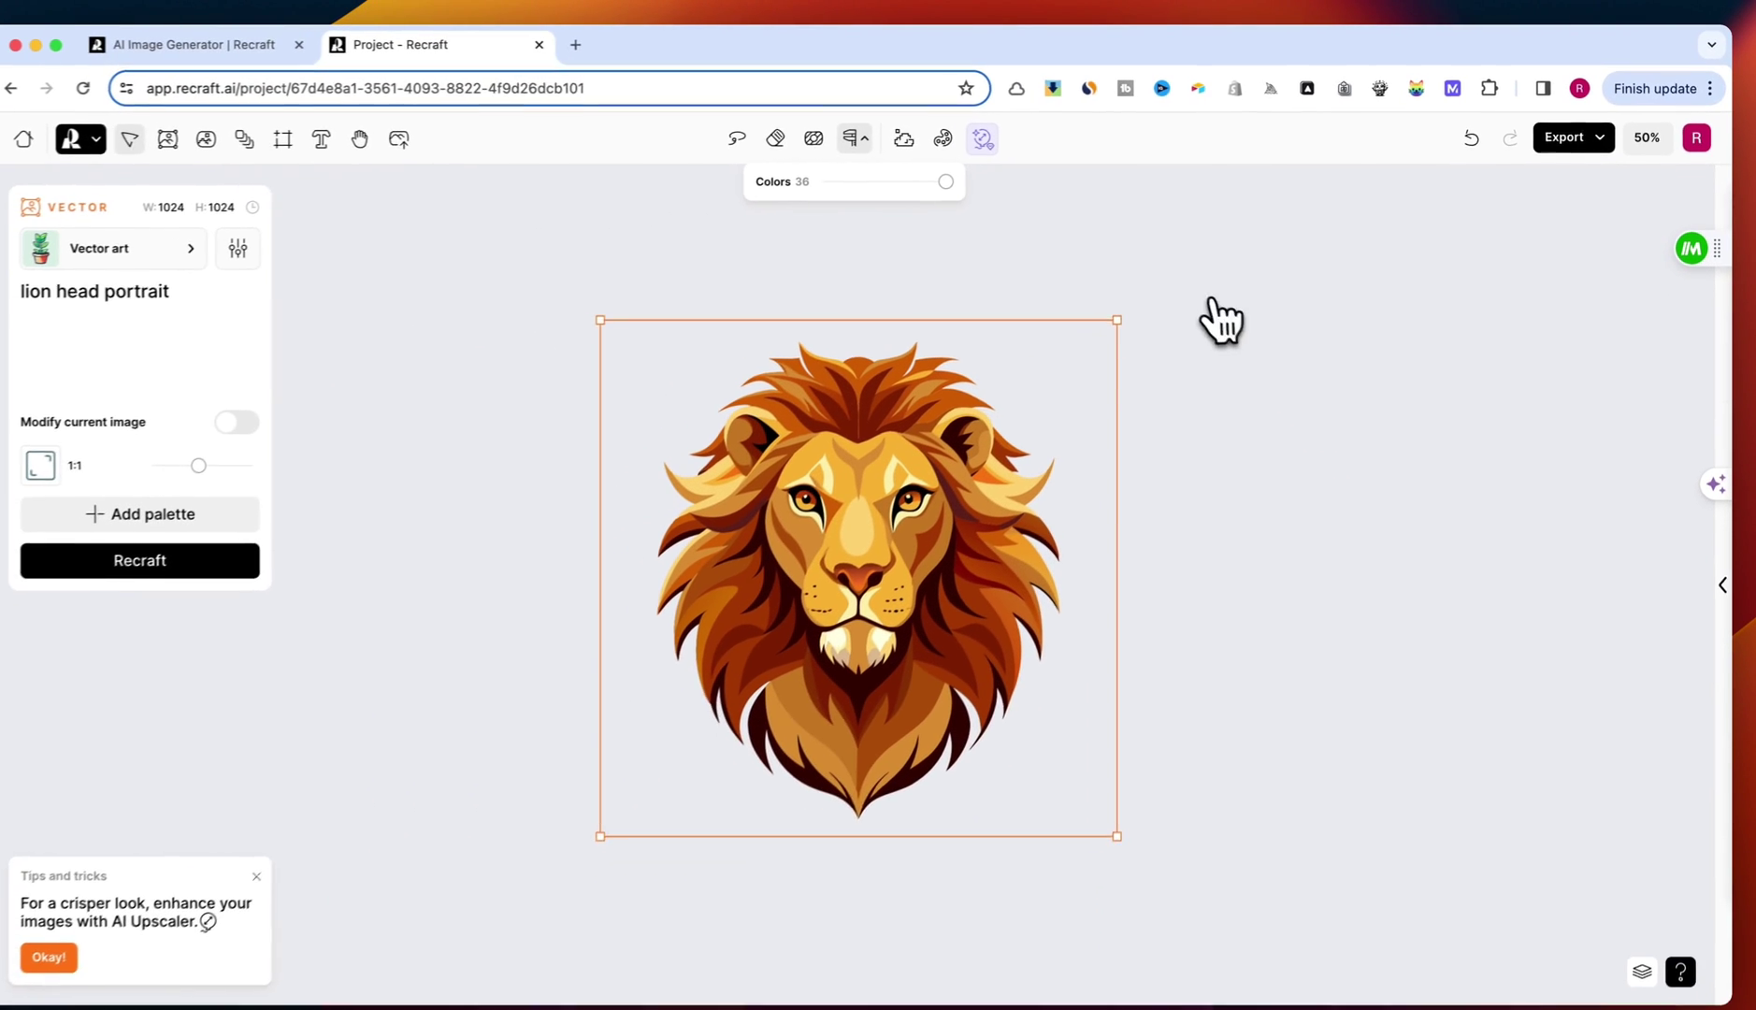
# Step: Deselect the lion and draw a six-slot Image Set frame on the canvas
pyautogui.click(517, 281)
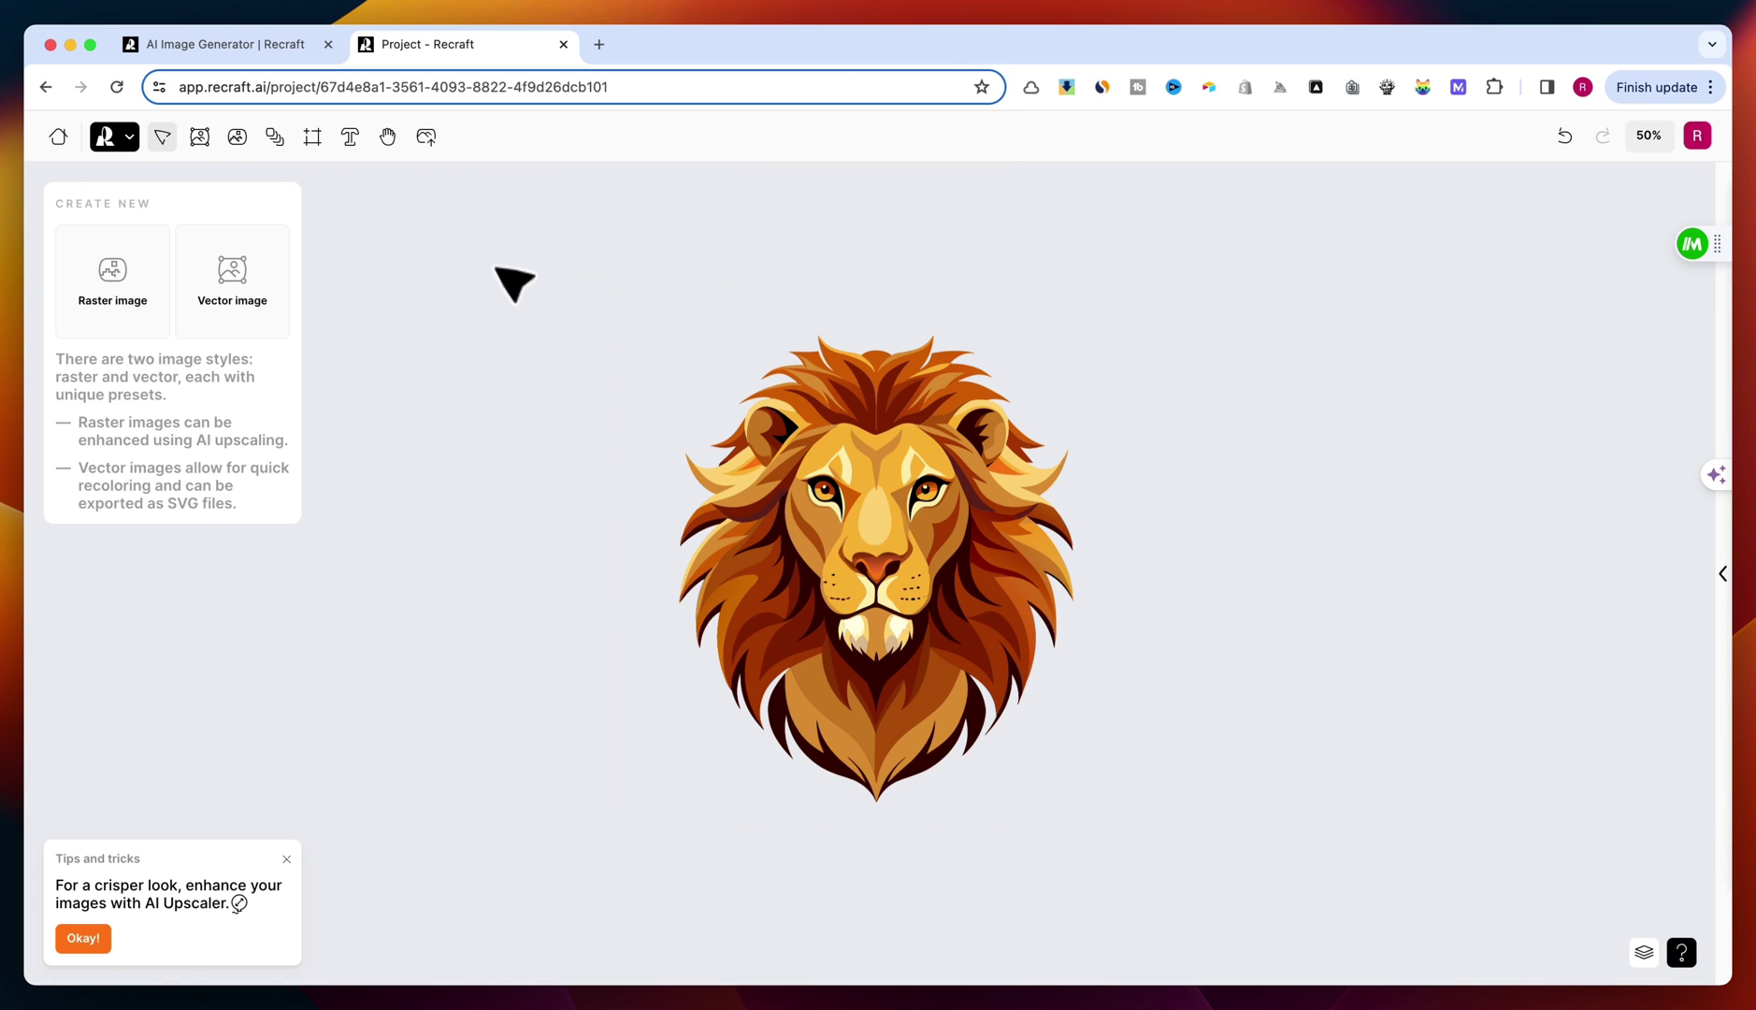
pyautogui.scroll(5, 542, 346)
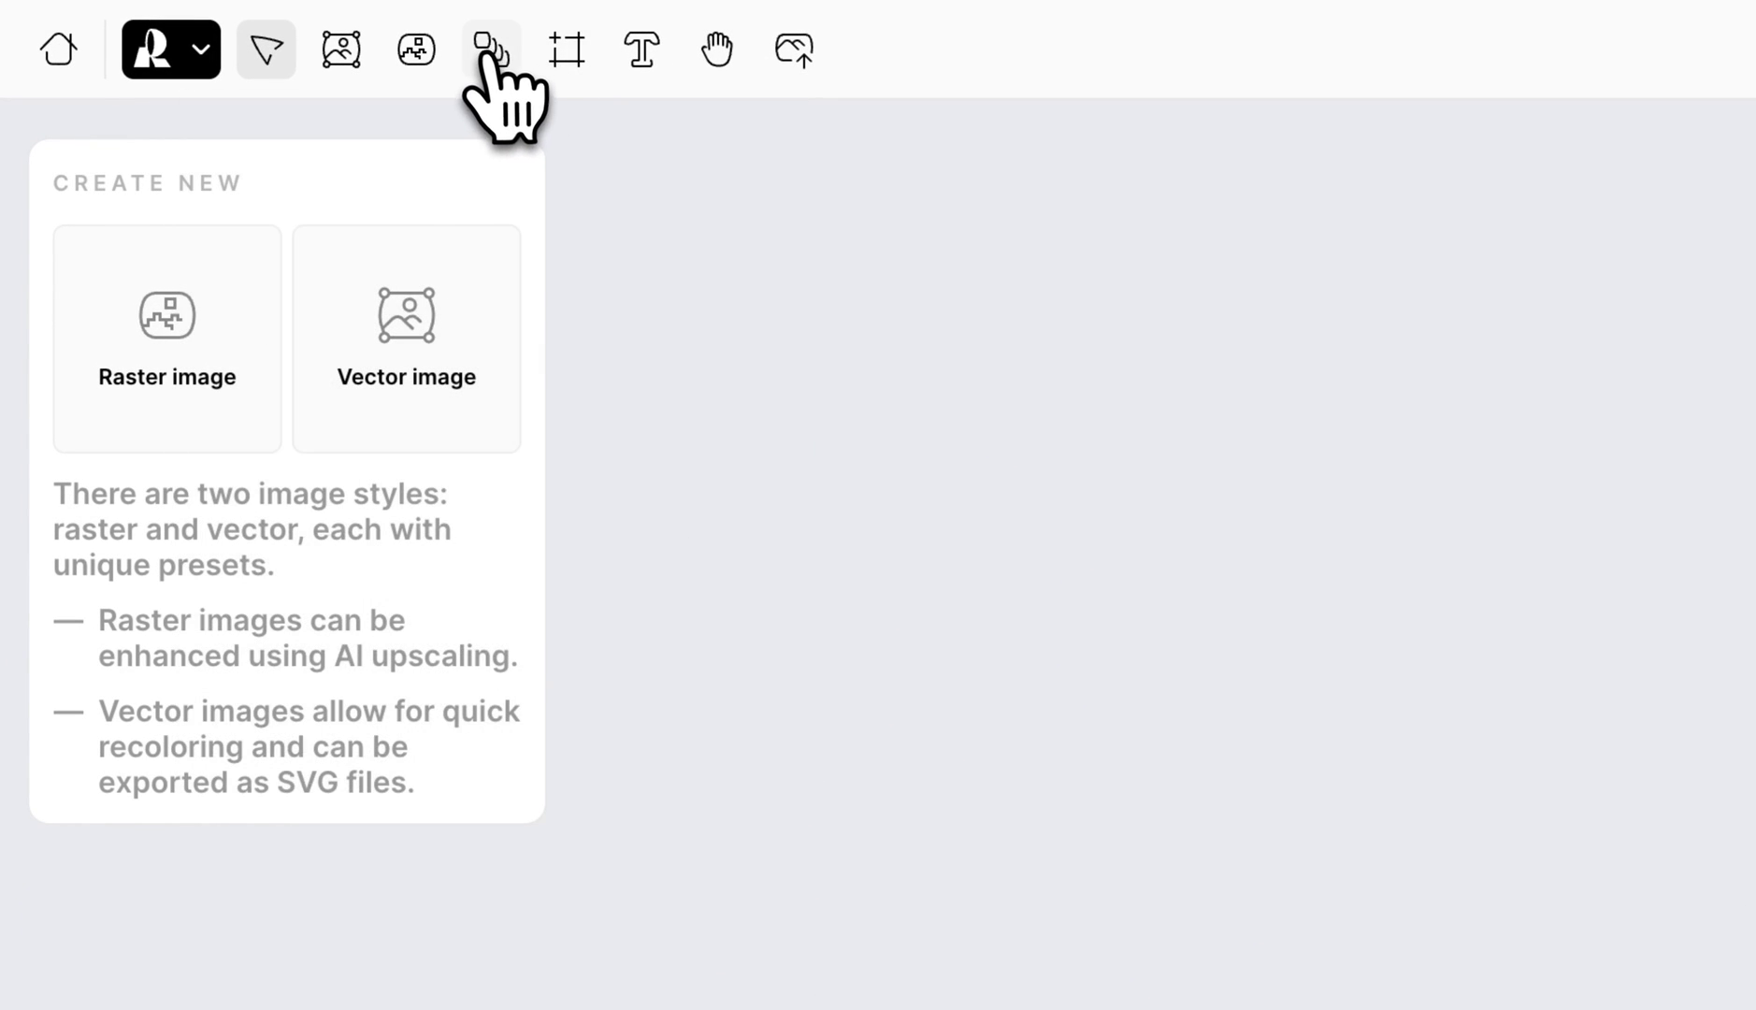
pyautogui.moveTo(501, 86)
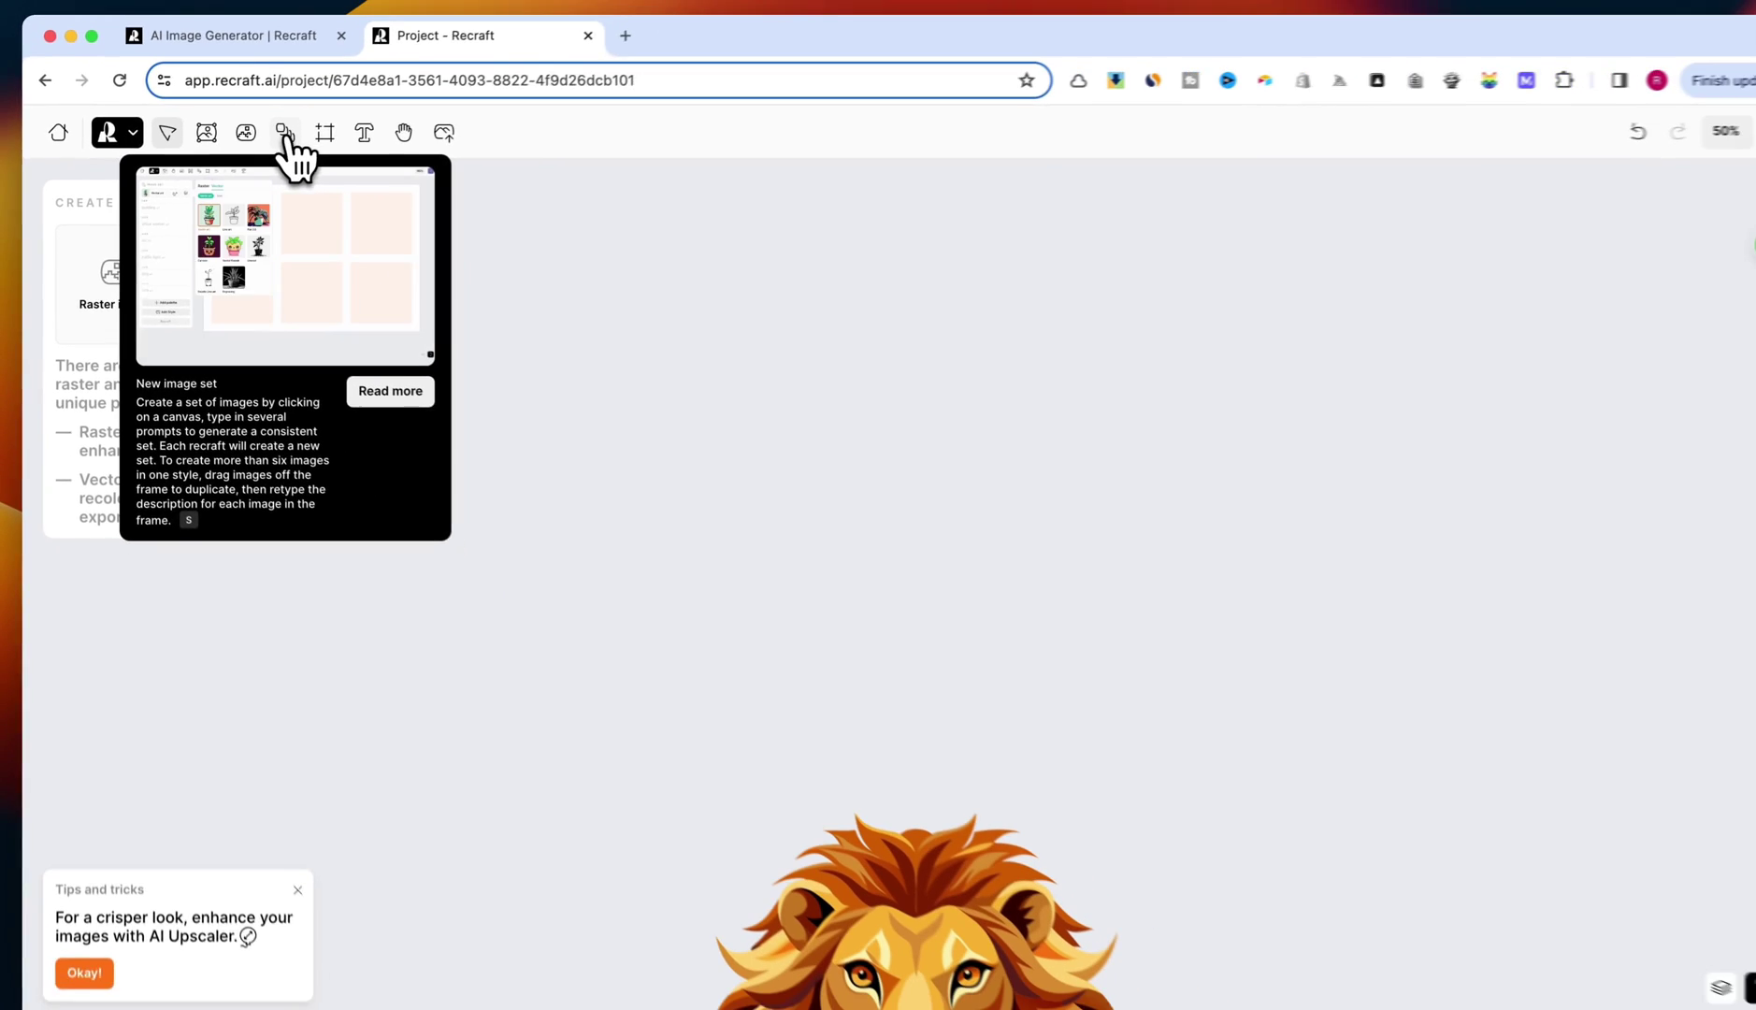
pyautogui.click(275, 139)
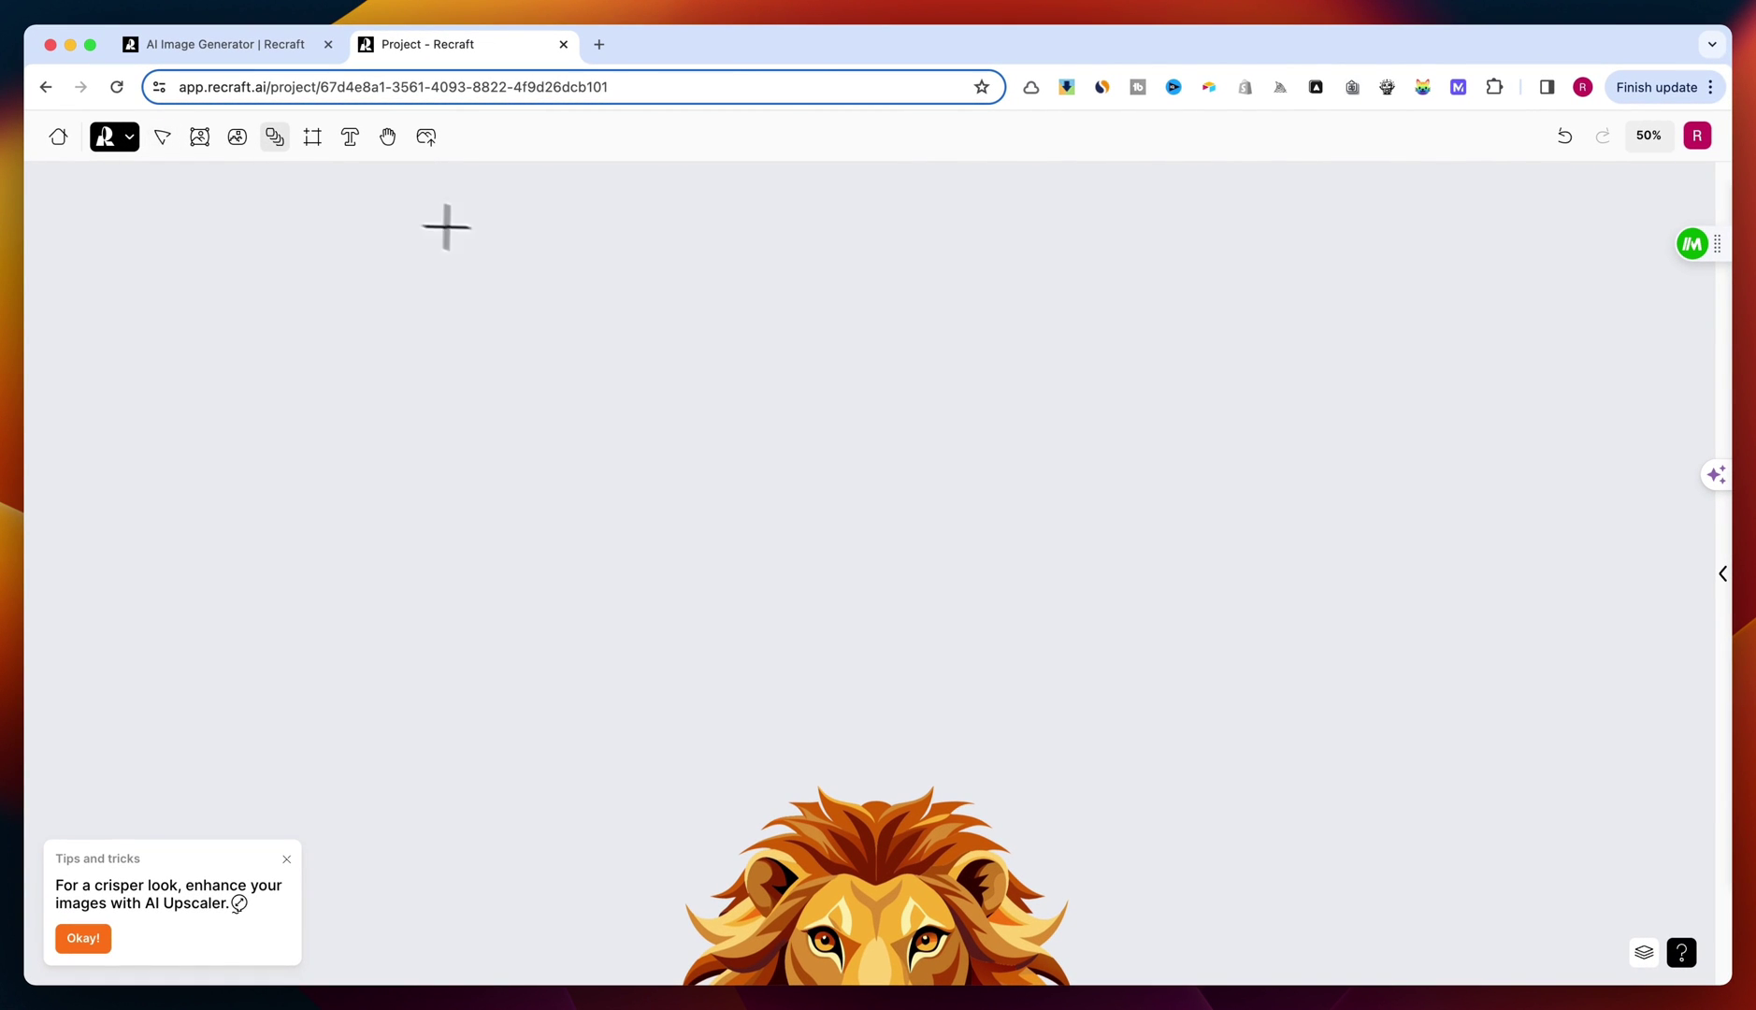
pyautogui.moveTo(479, 235); pyautogui.dragTo(1262, 709)
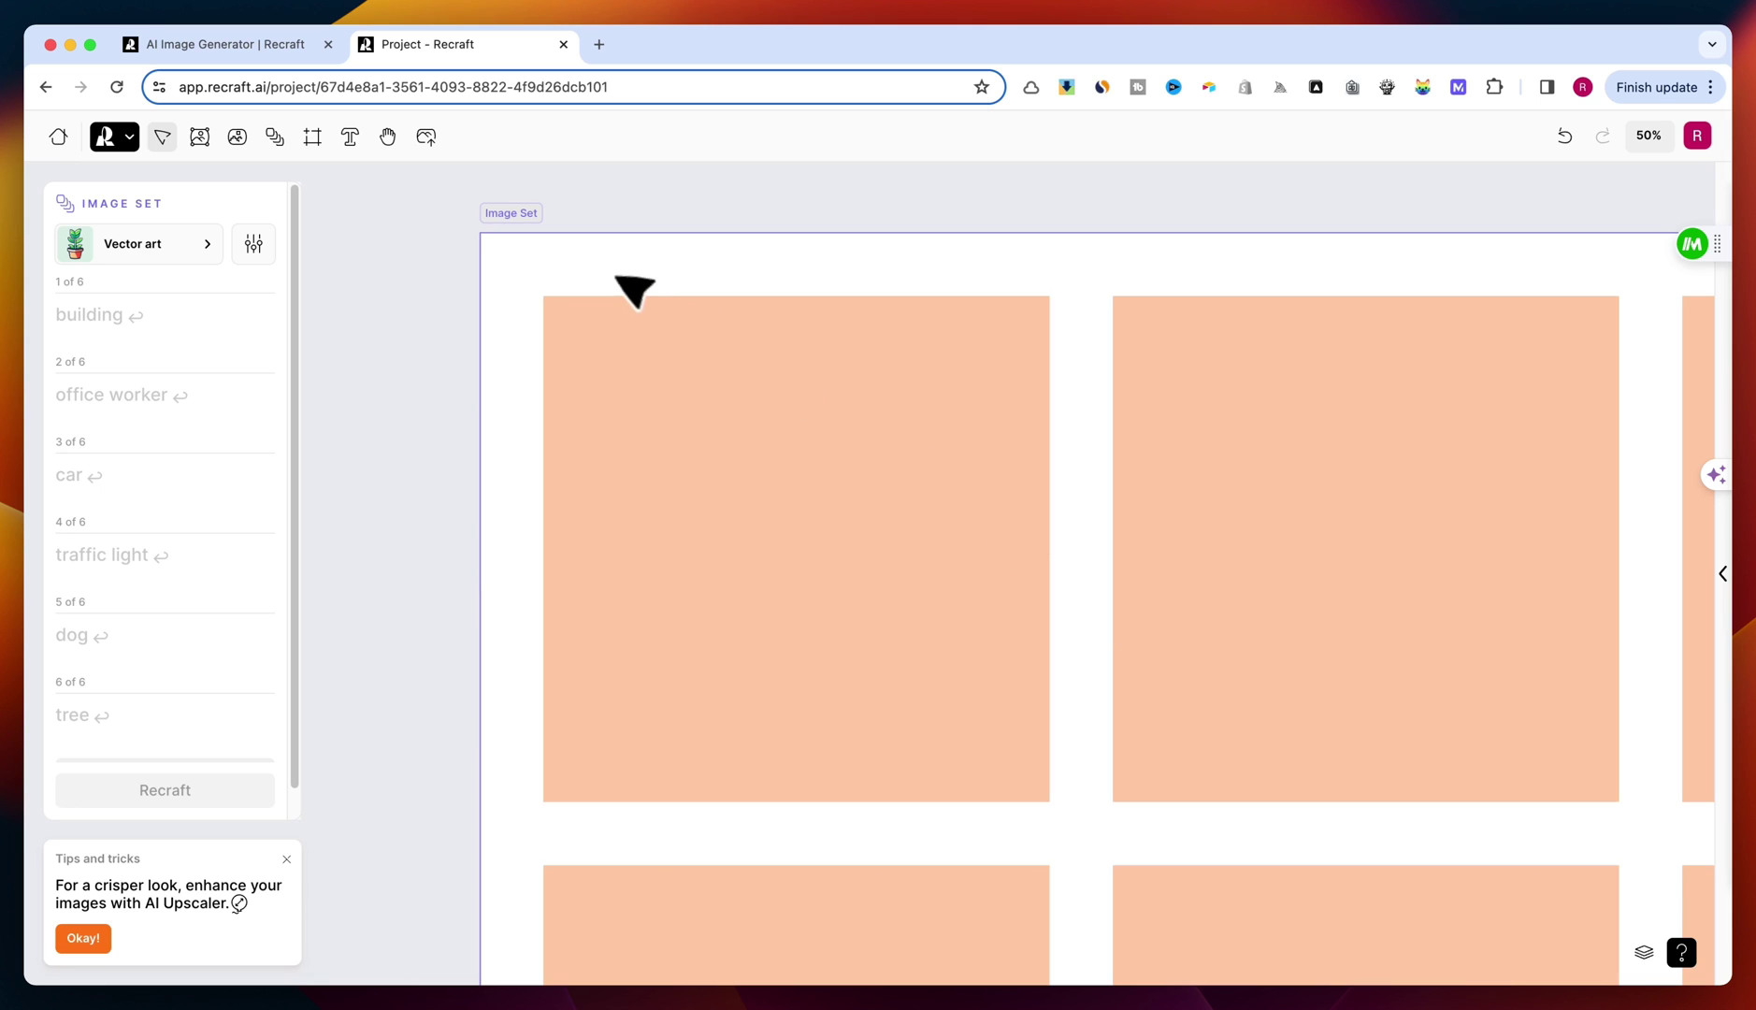
# Step: Zoom out to 25% and move the image set frame up and left
pyautogui.scroll(-3, 628, 286)
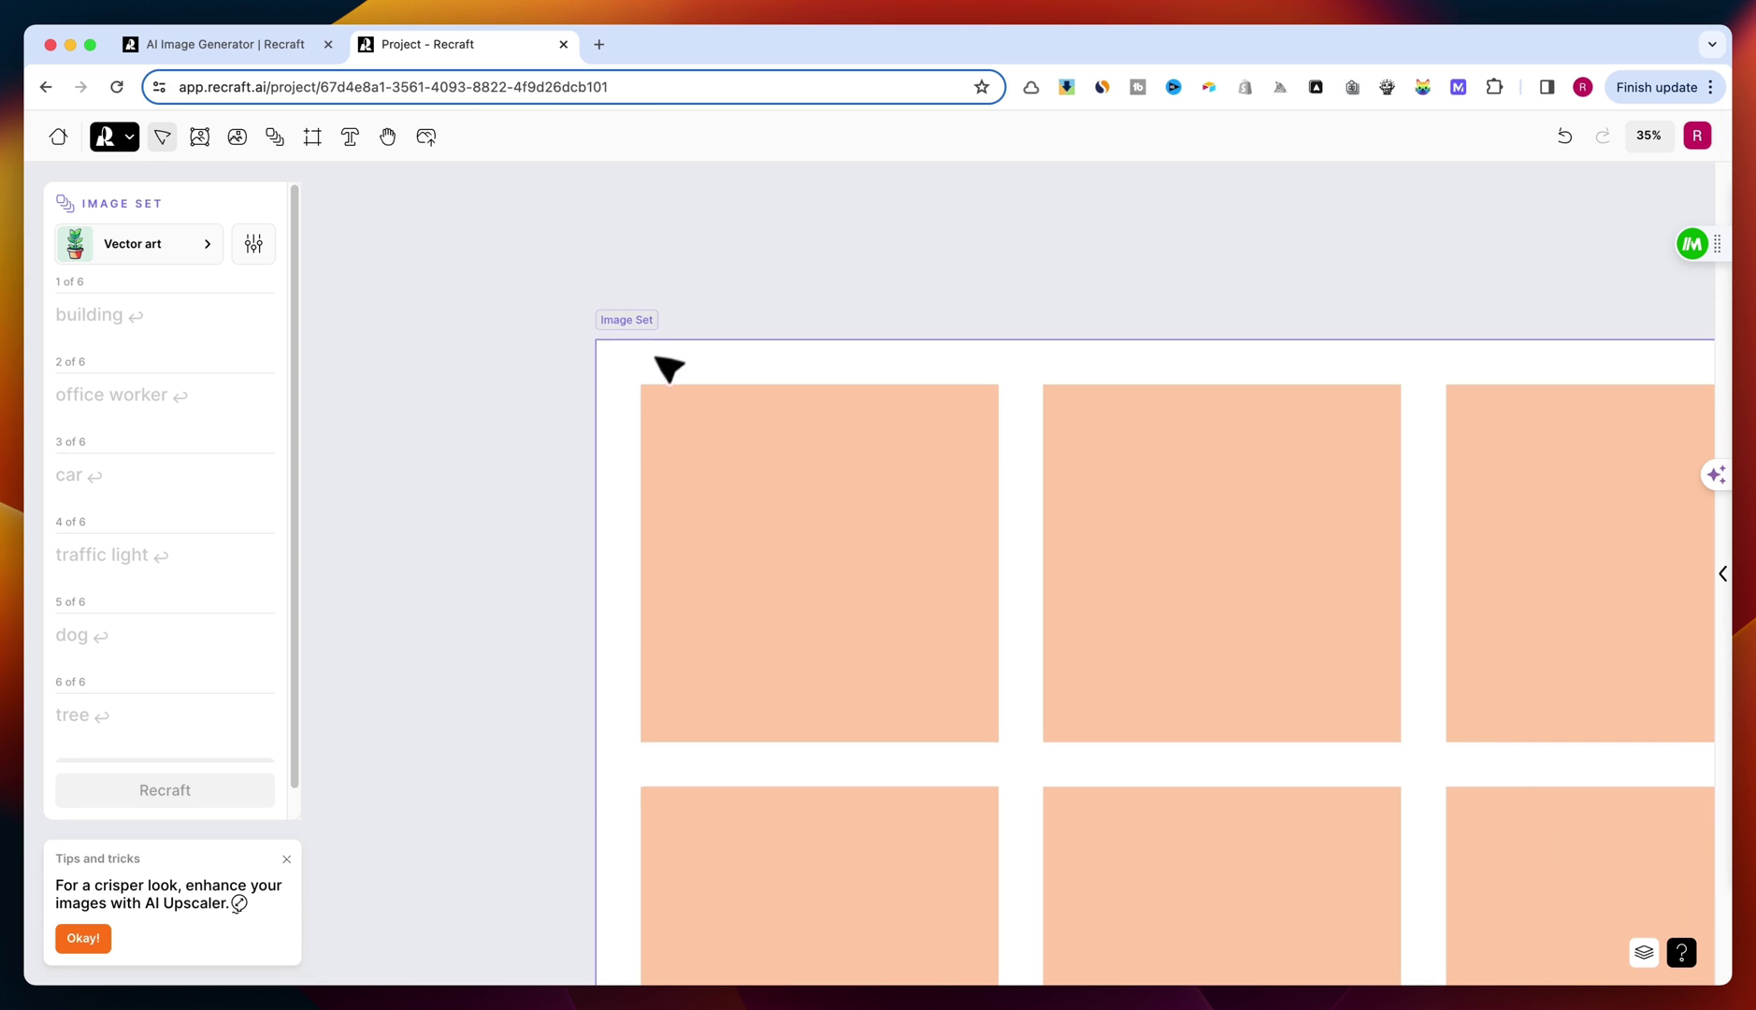
pyautogui.scroll(-3, 599, 290)
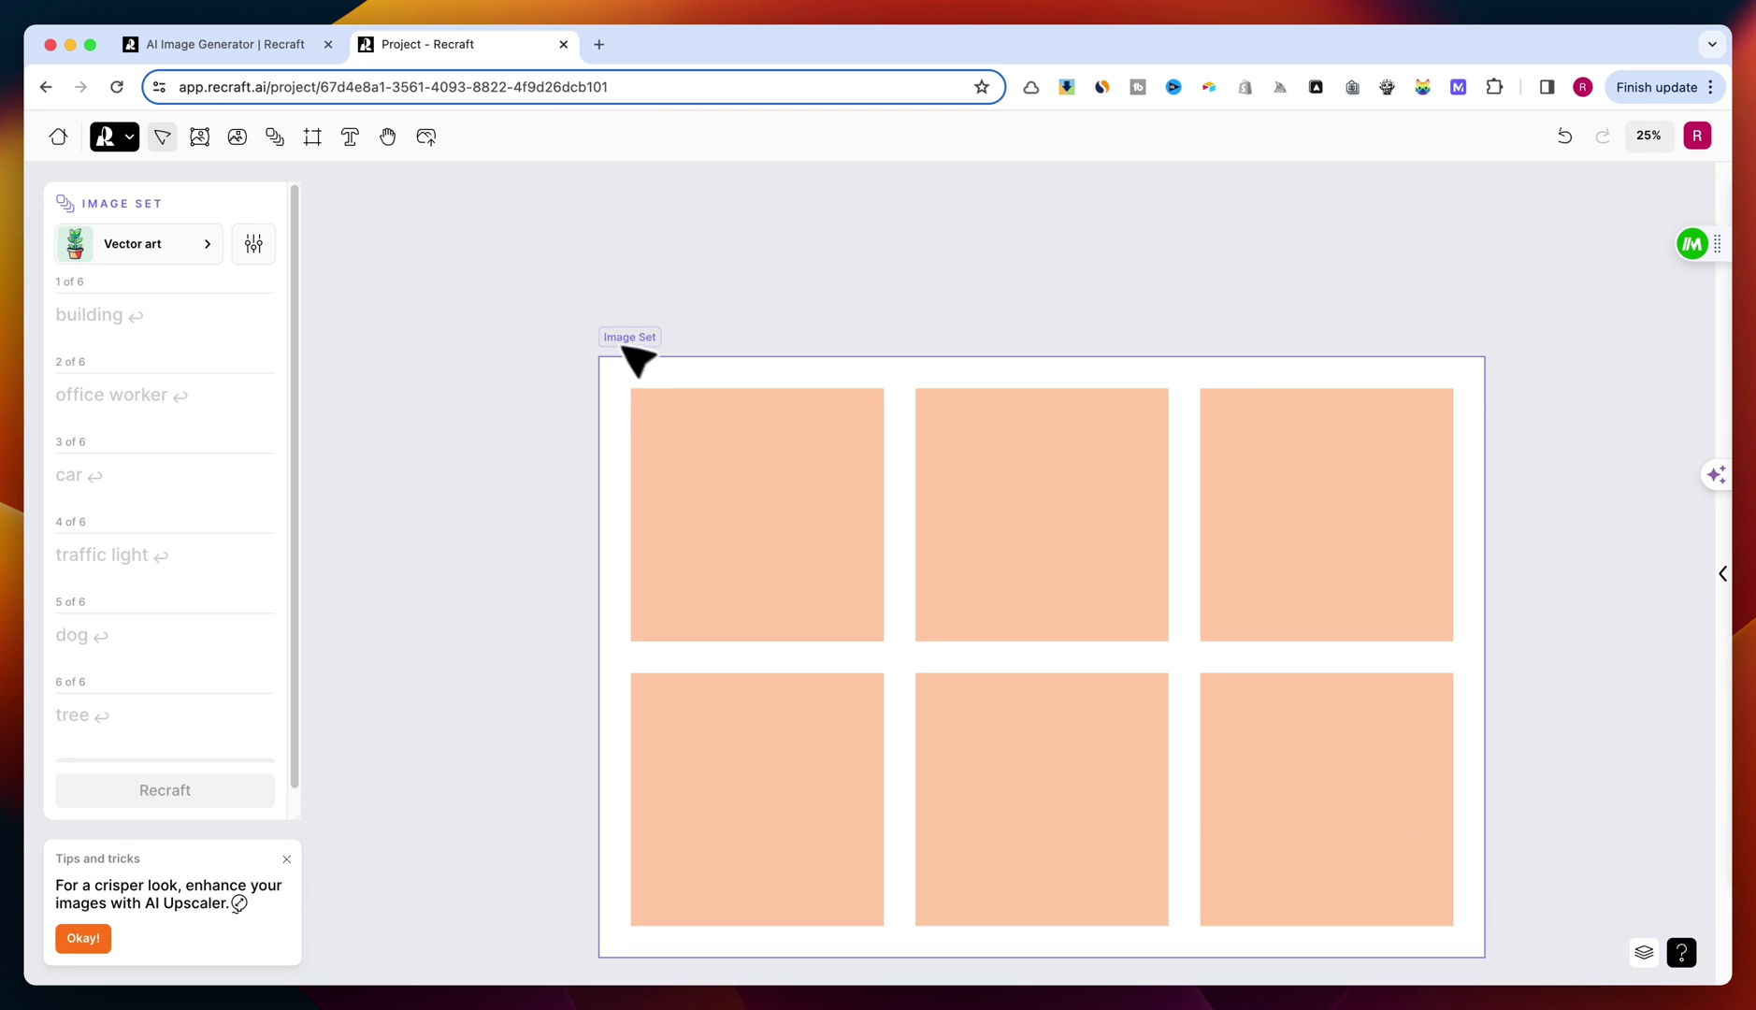
pyautogui.moveTo(623, 347); pyautogui.dragTo(599, 286)
# Step: Set the image set's style to Icon from the Icon style tab
pyautogui.click(147, 251)
pyautogui.click(434, 261)
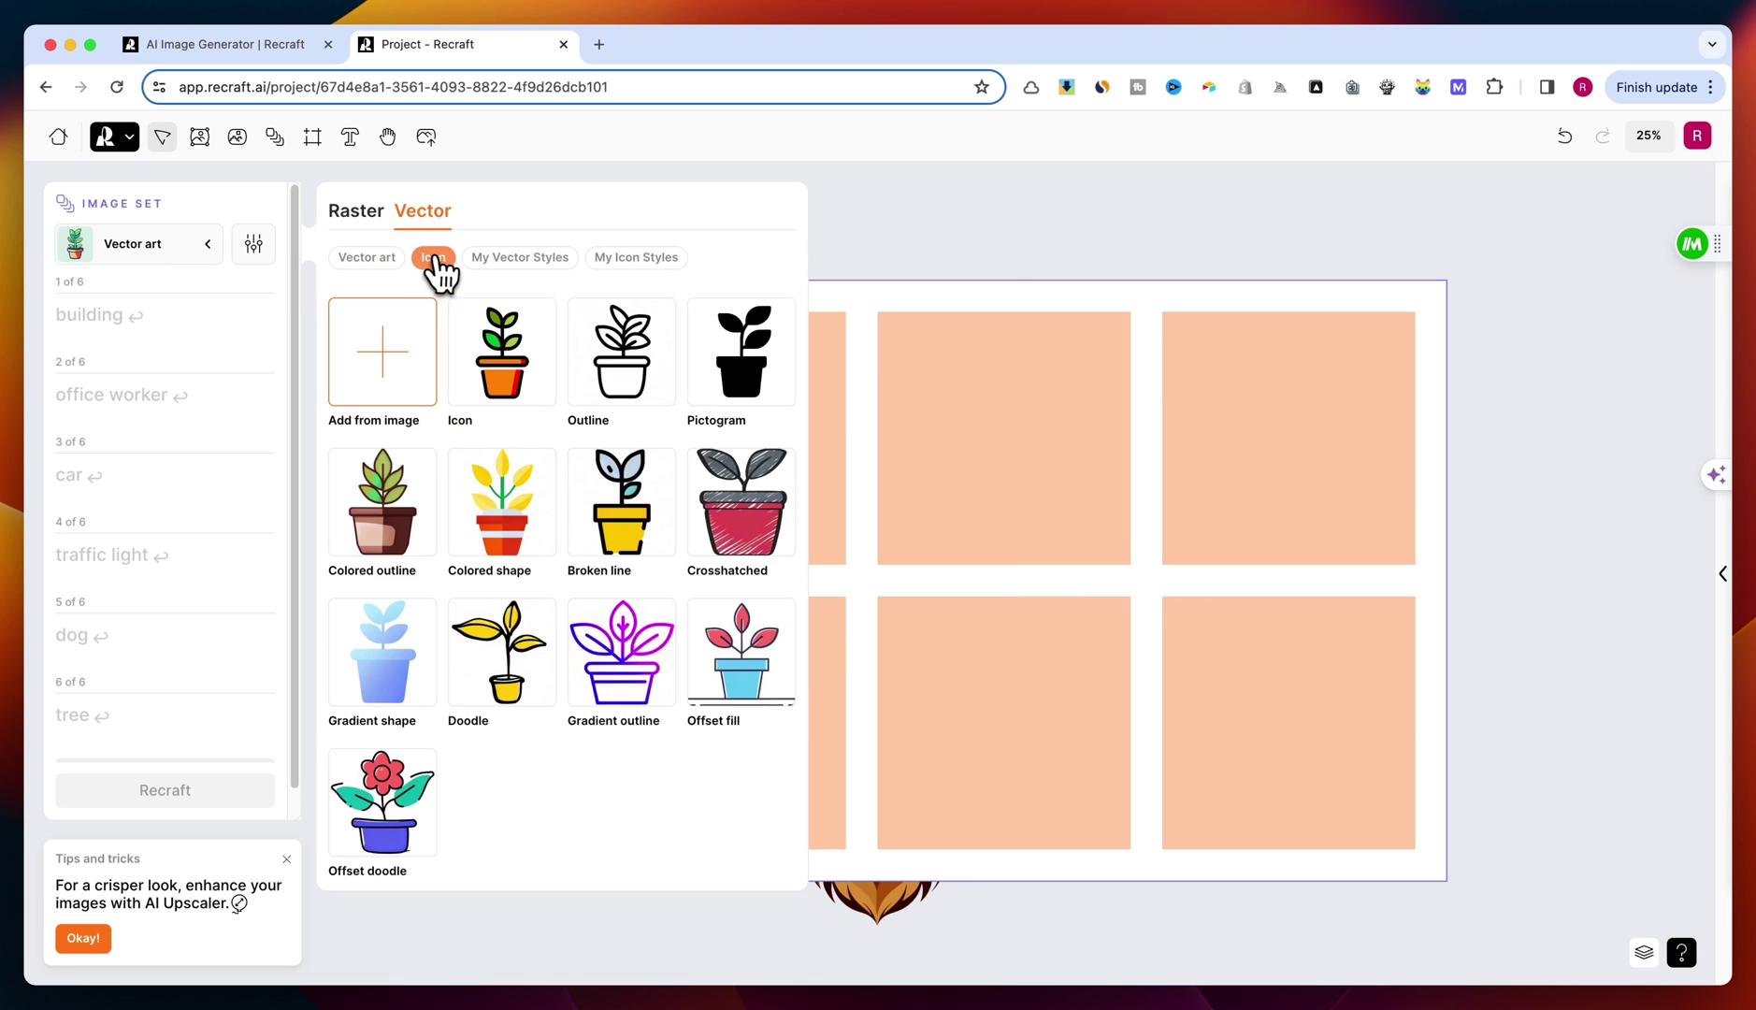
pyautogui.click(455, 316)
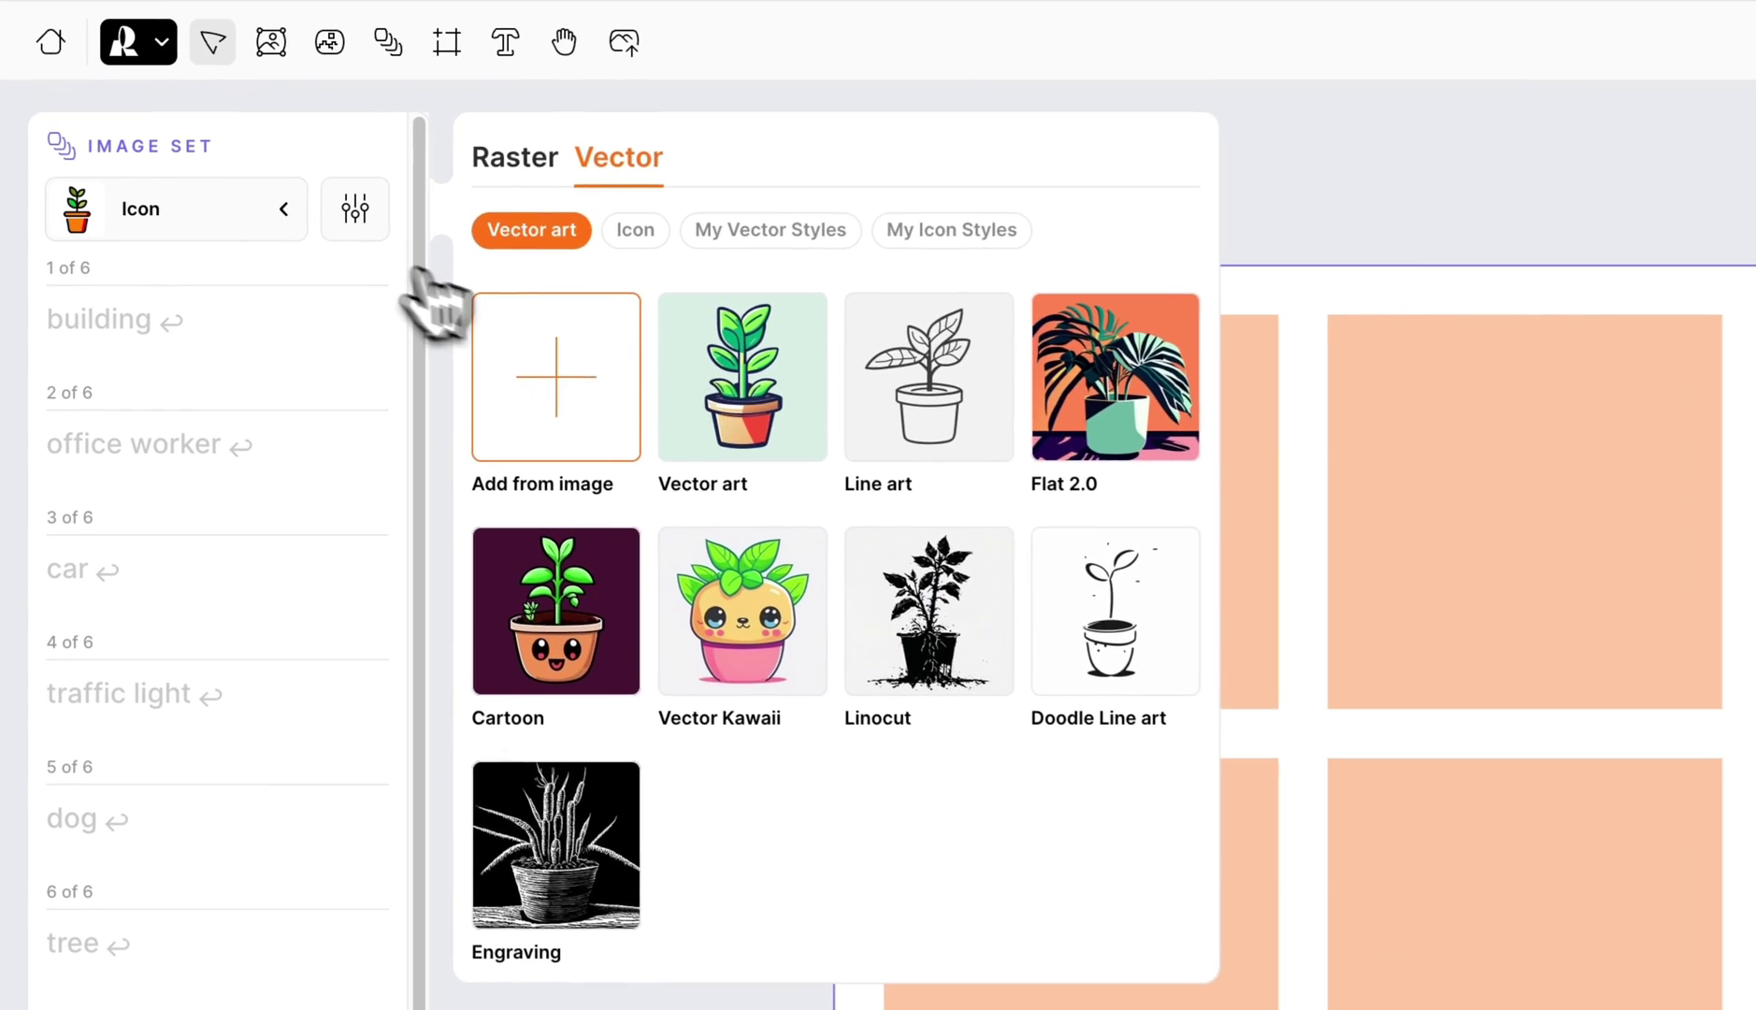
# Step: Open the detailed style settings and collapse the Exclude from image and Geometry sections
pyautogui.click(254, 243)
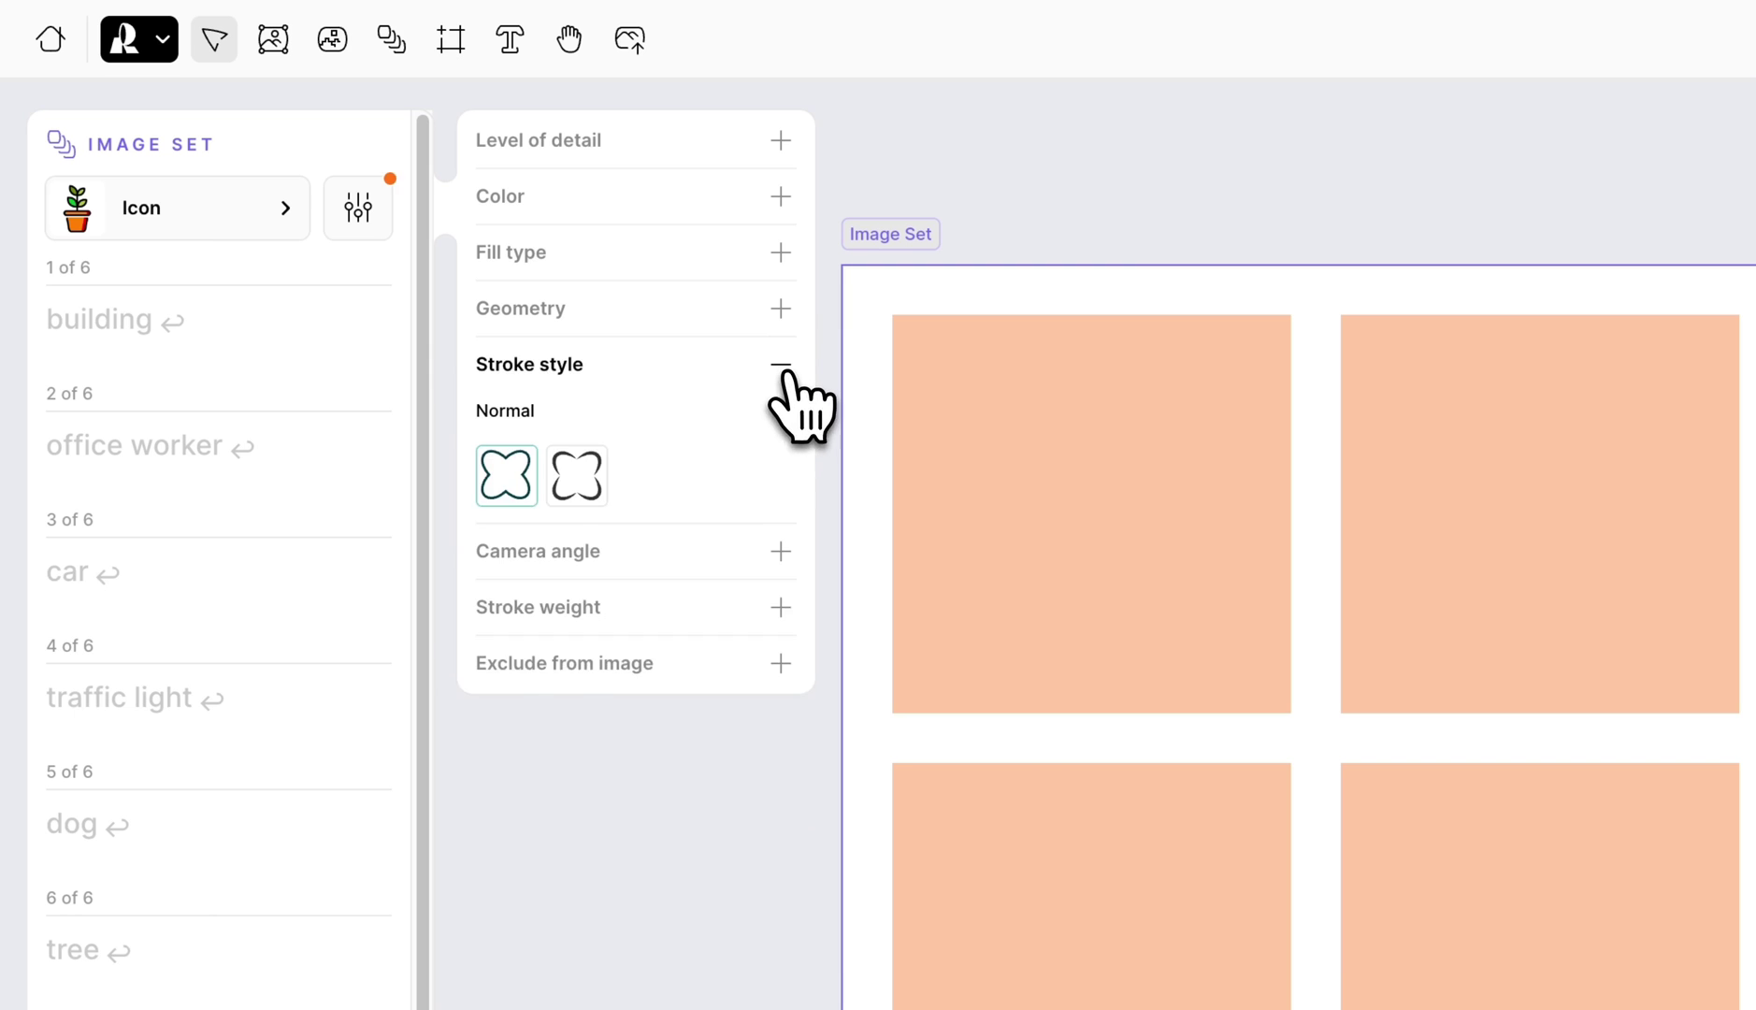
pyautogui.moveTo(780, 433)
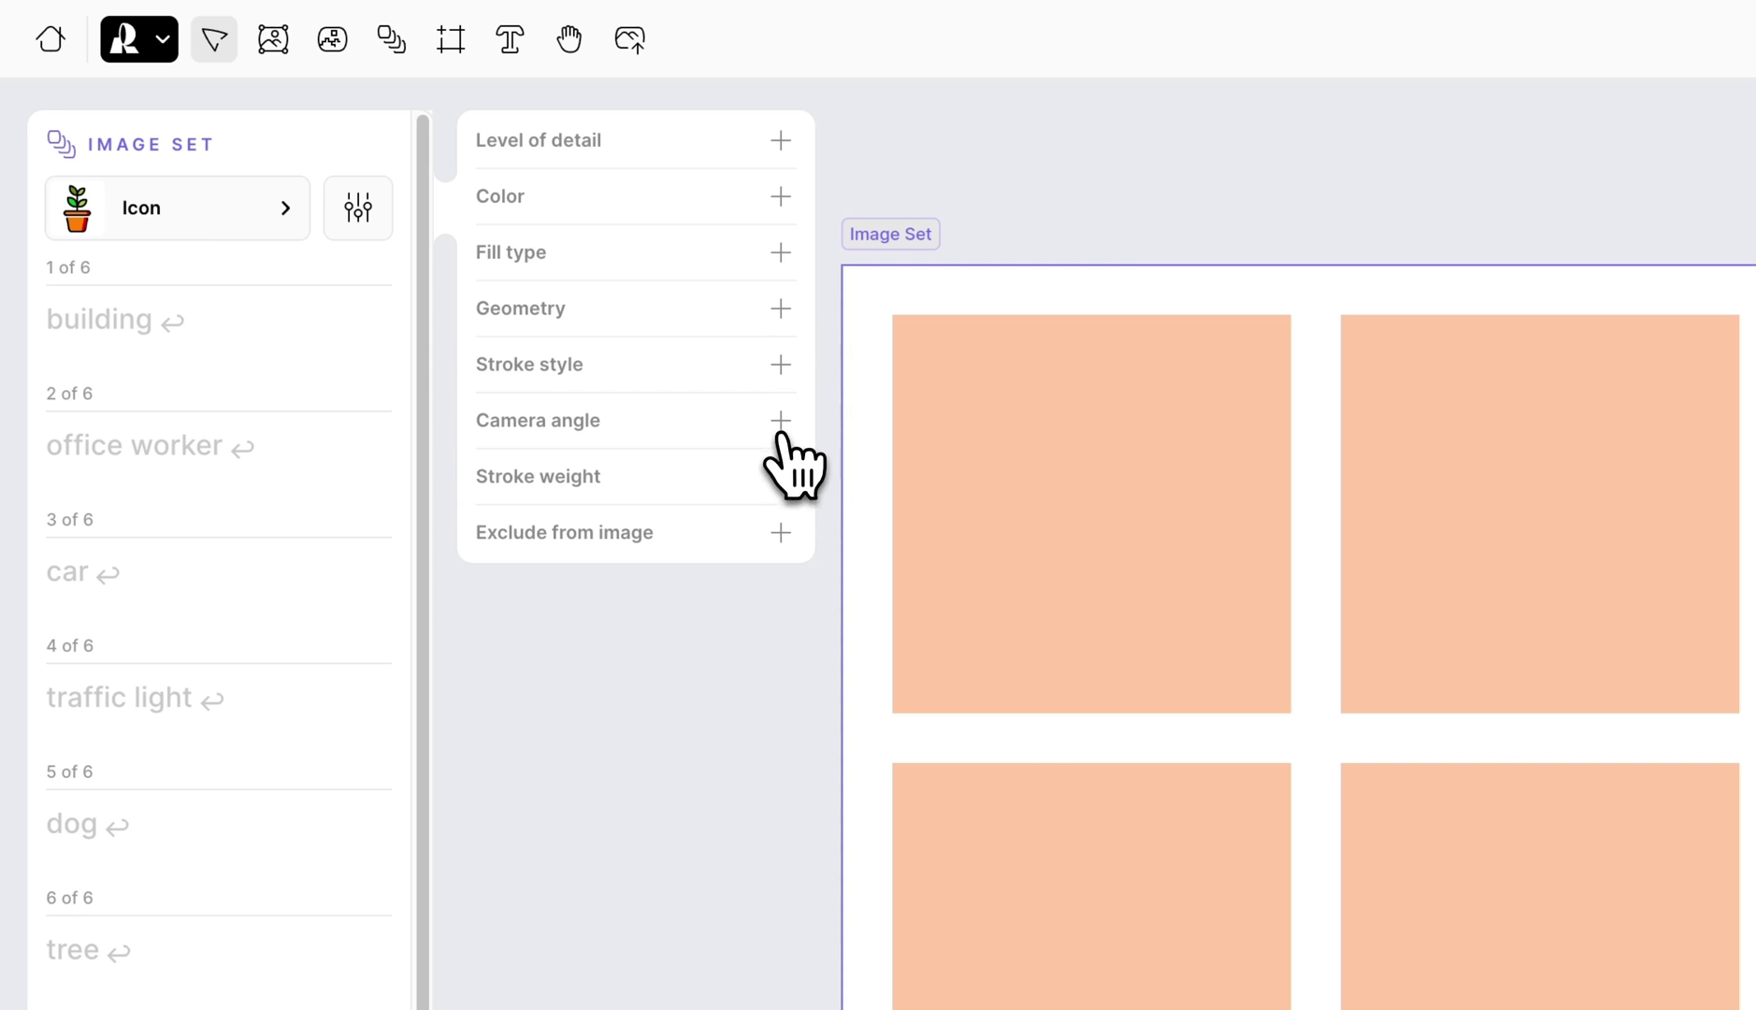
pyautogui.moveTo(784, 477)
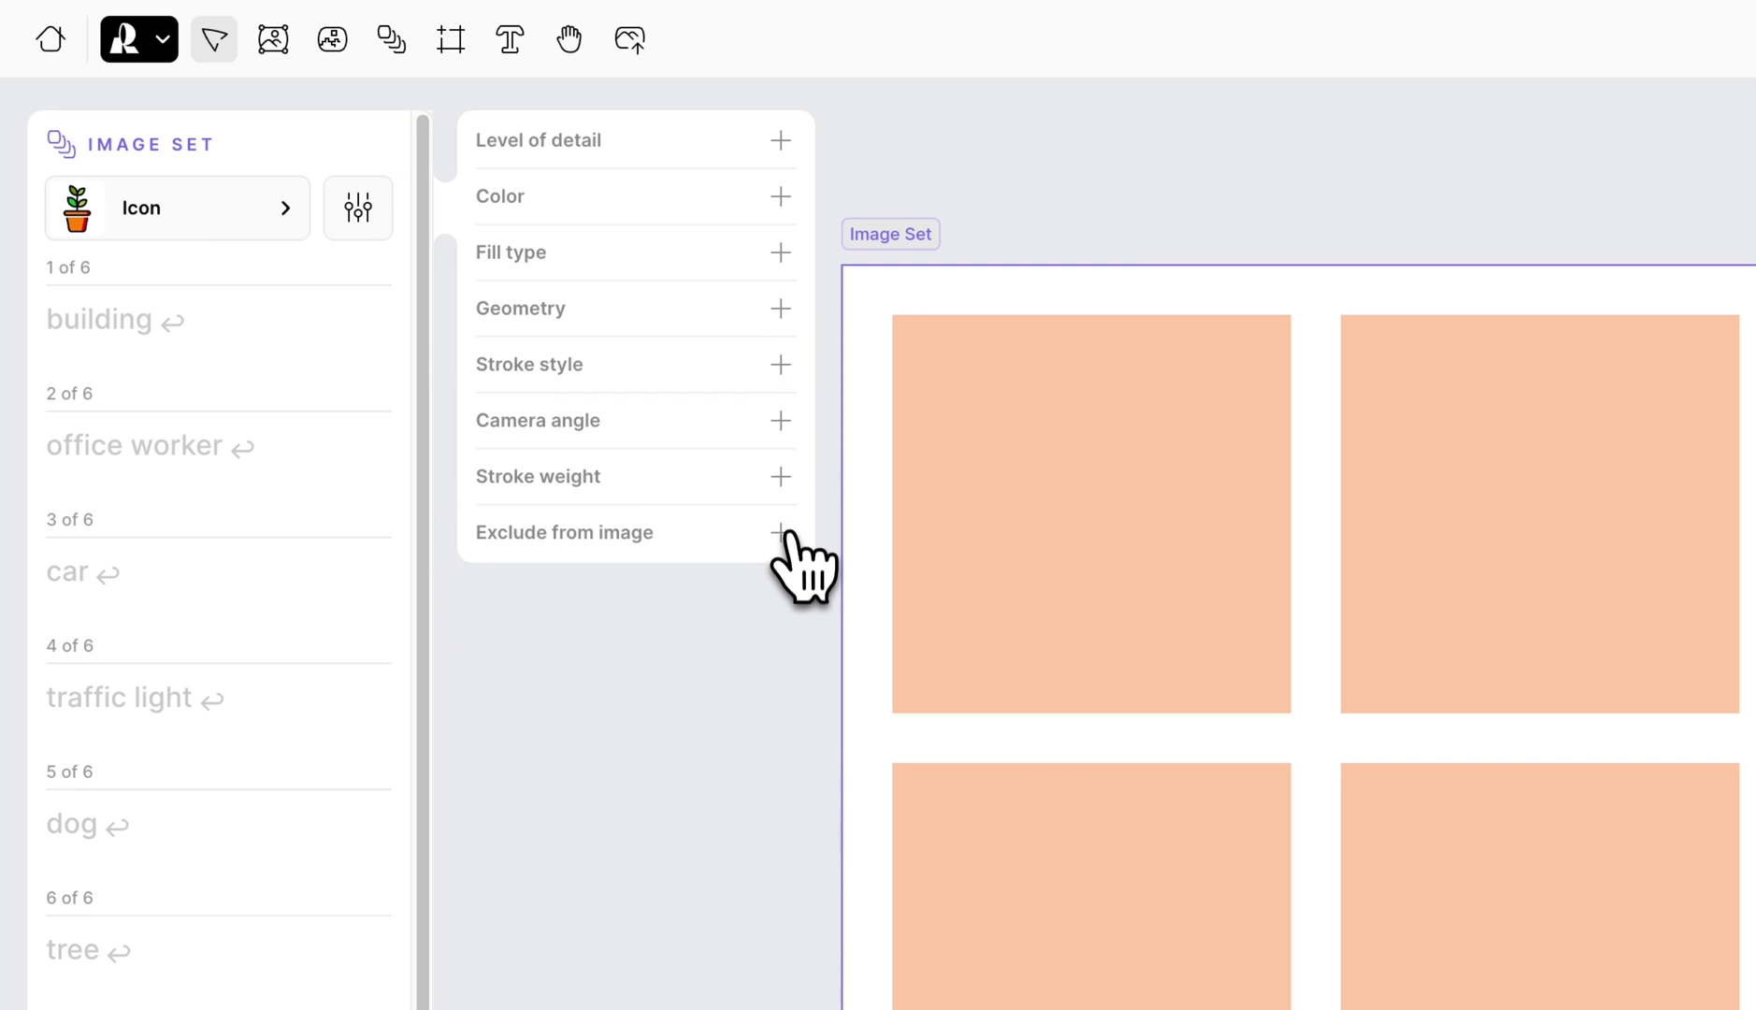
pyautogui.click(781, 535)
pyautogui.click(781, 311)
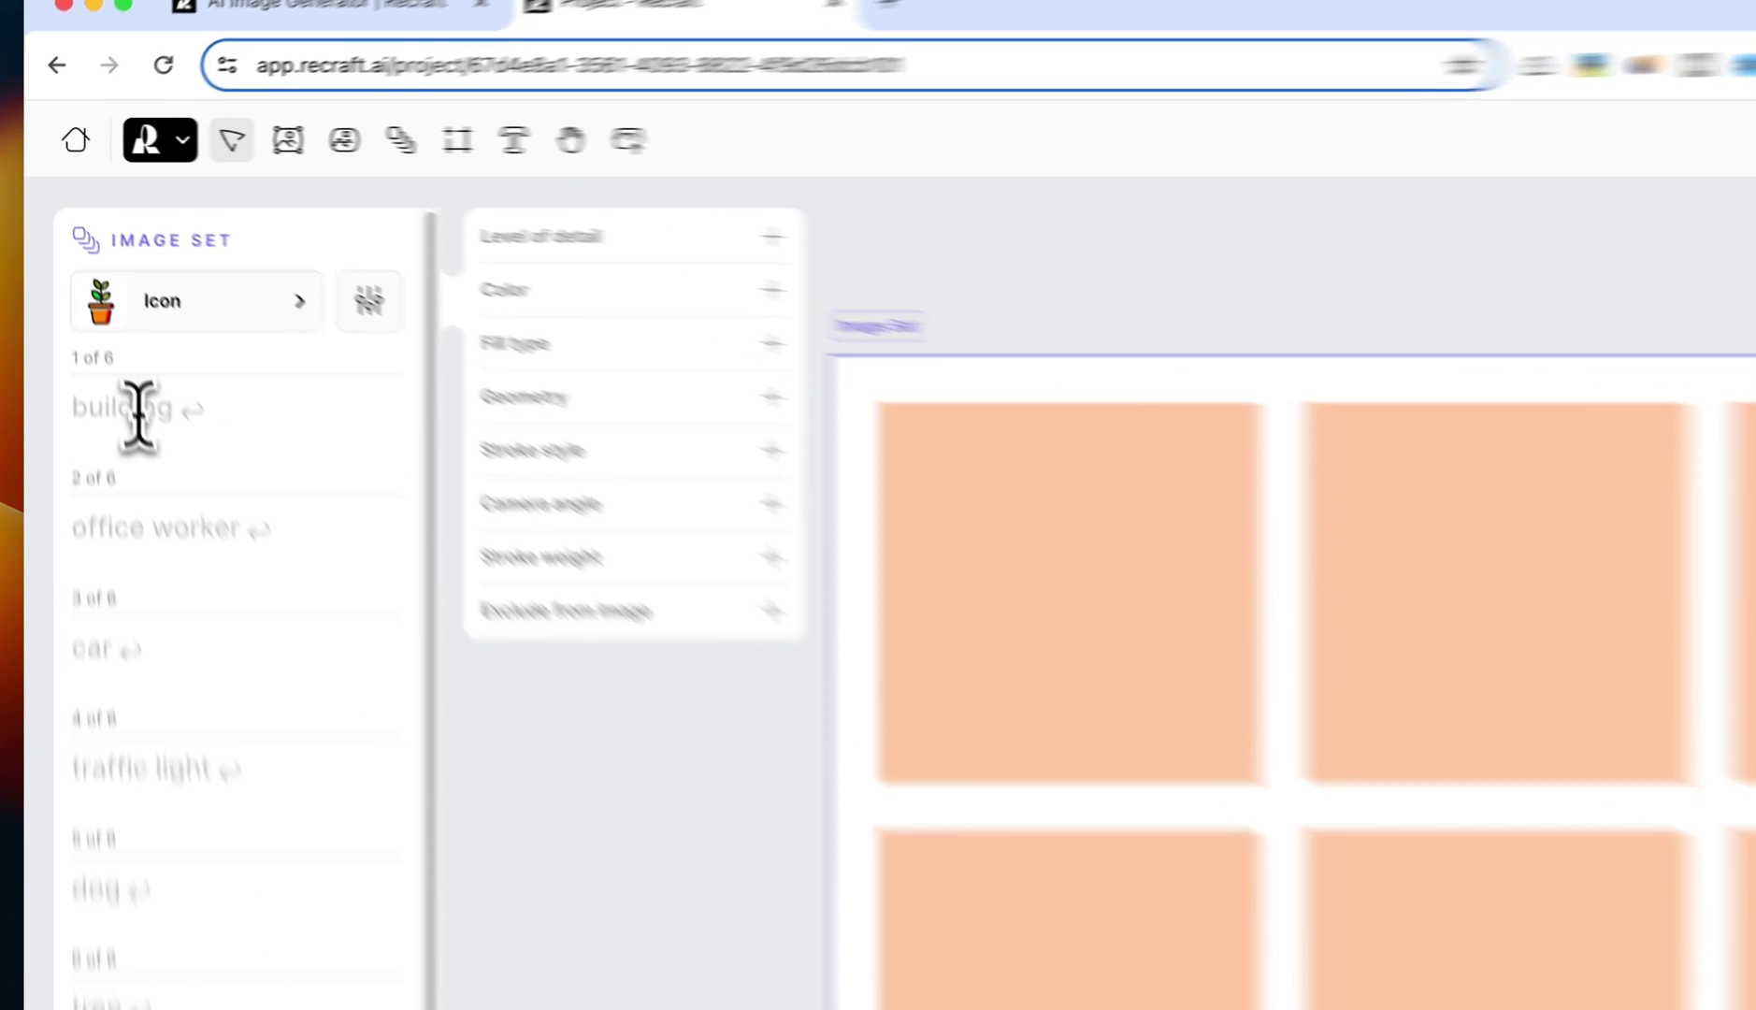
# Step: Enter rocket, dog, magnifier, gift, download and market as the six Image Set prompts
pyautogui.click(99, 319)
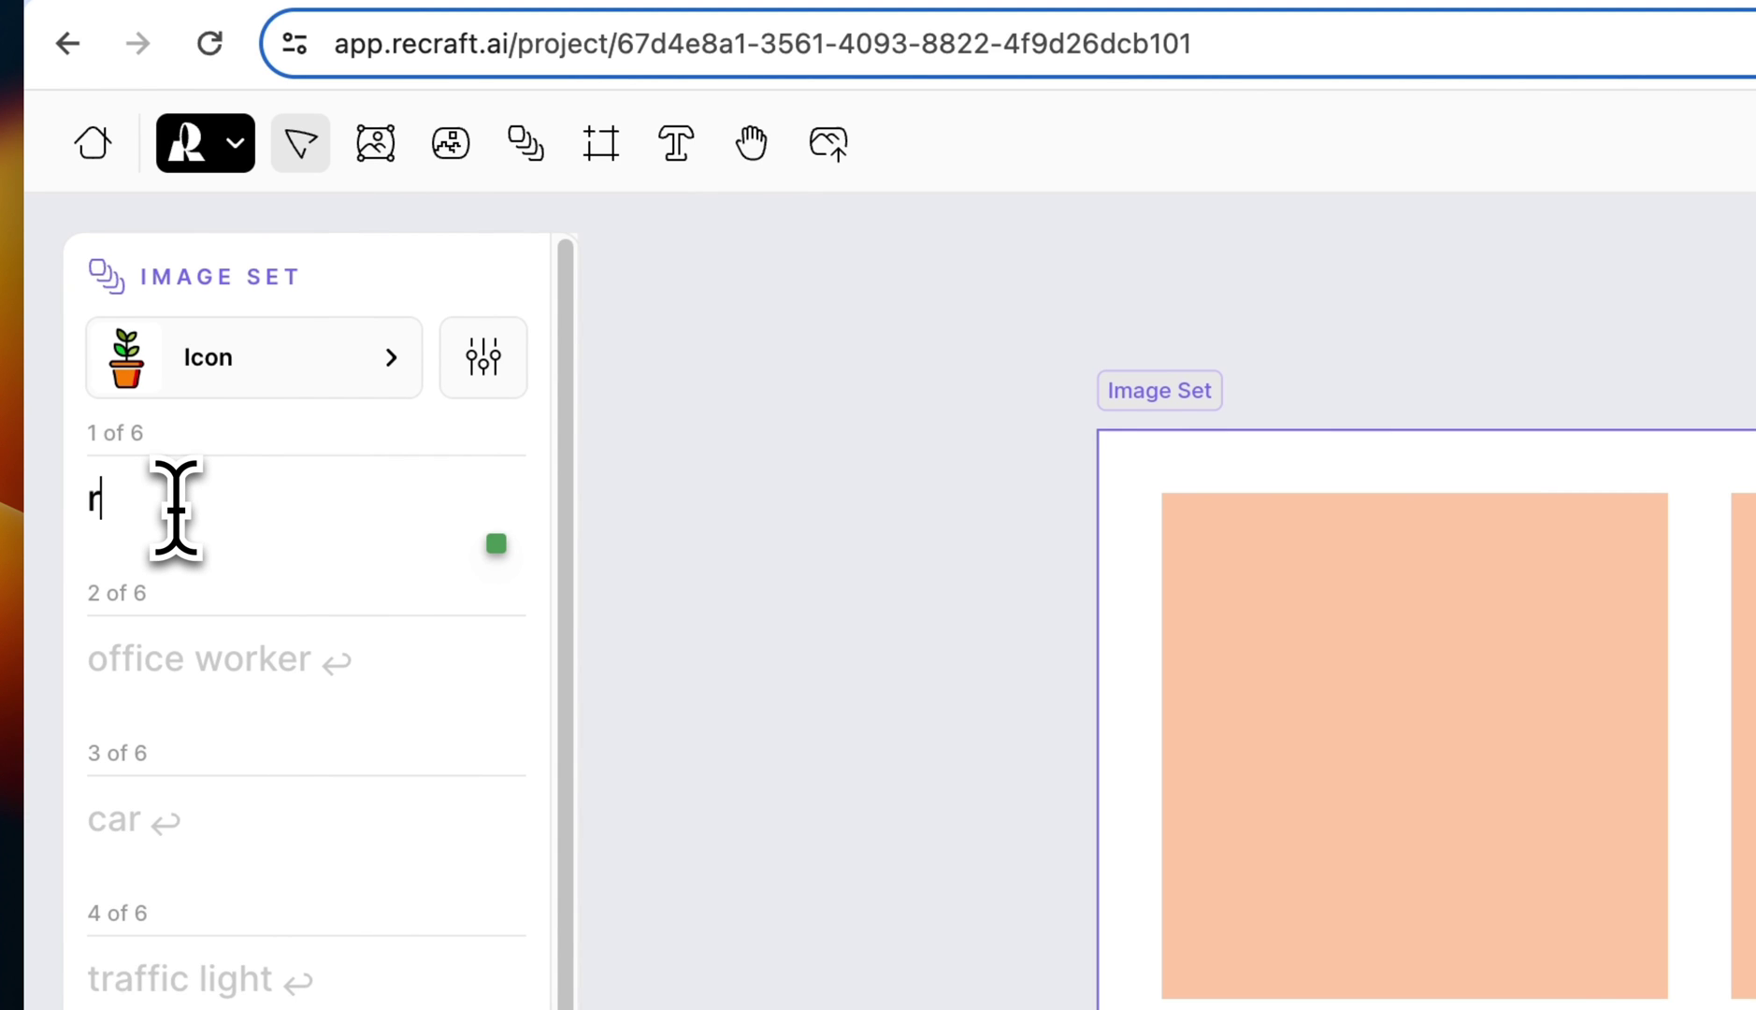
pyautogui.write('dog')
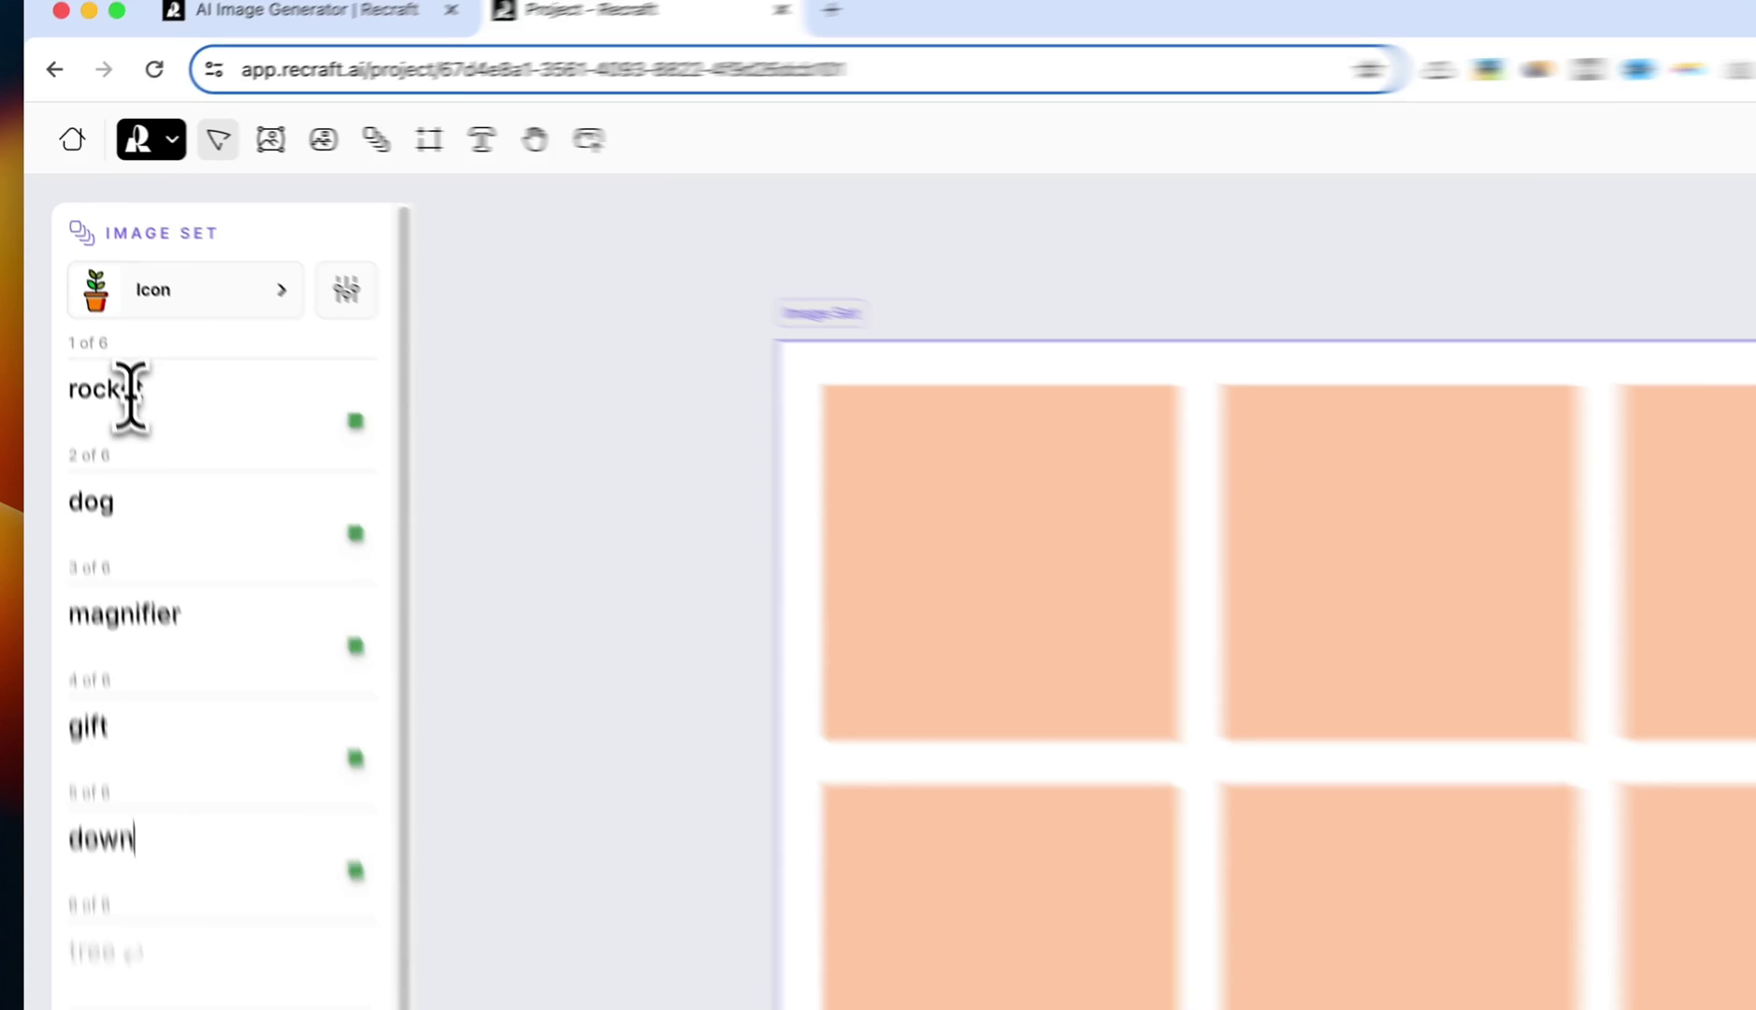
pyautogui.write('load')
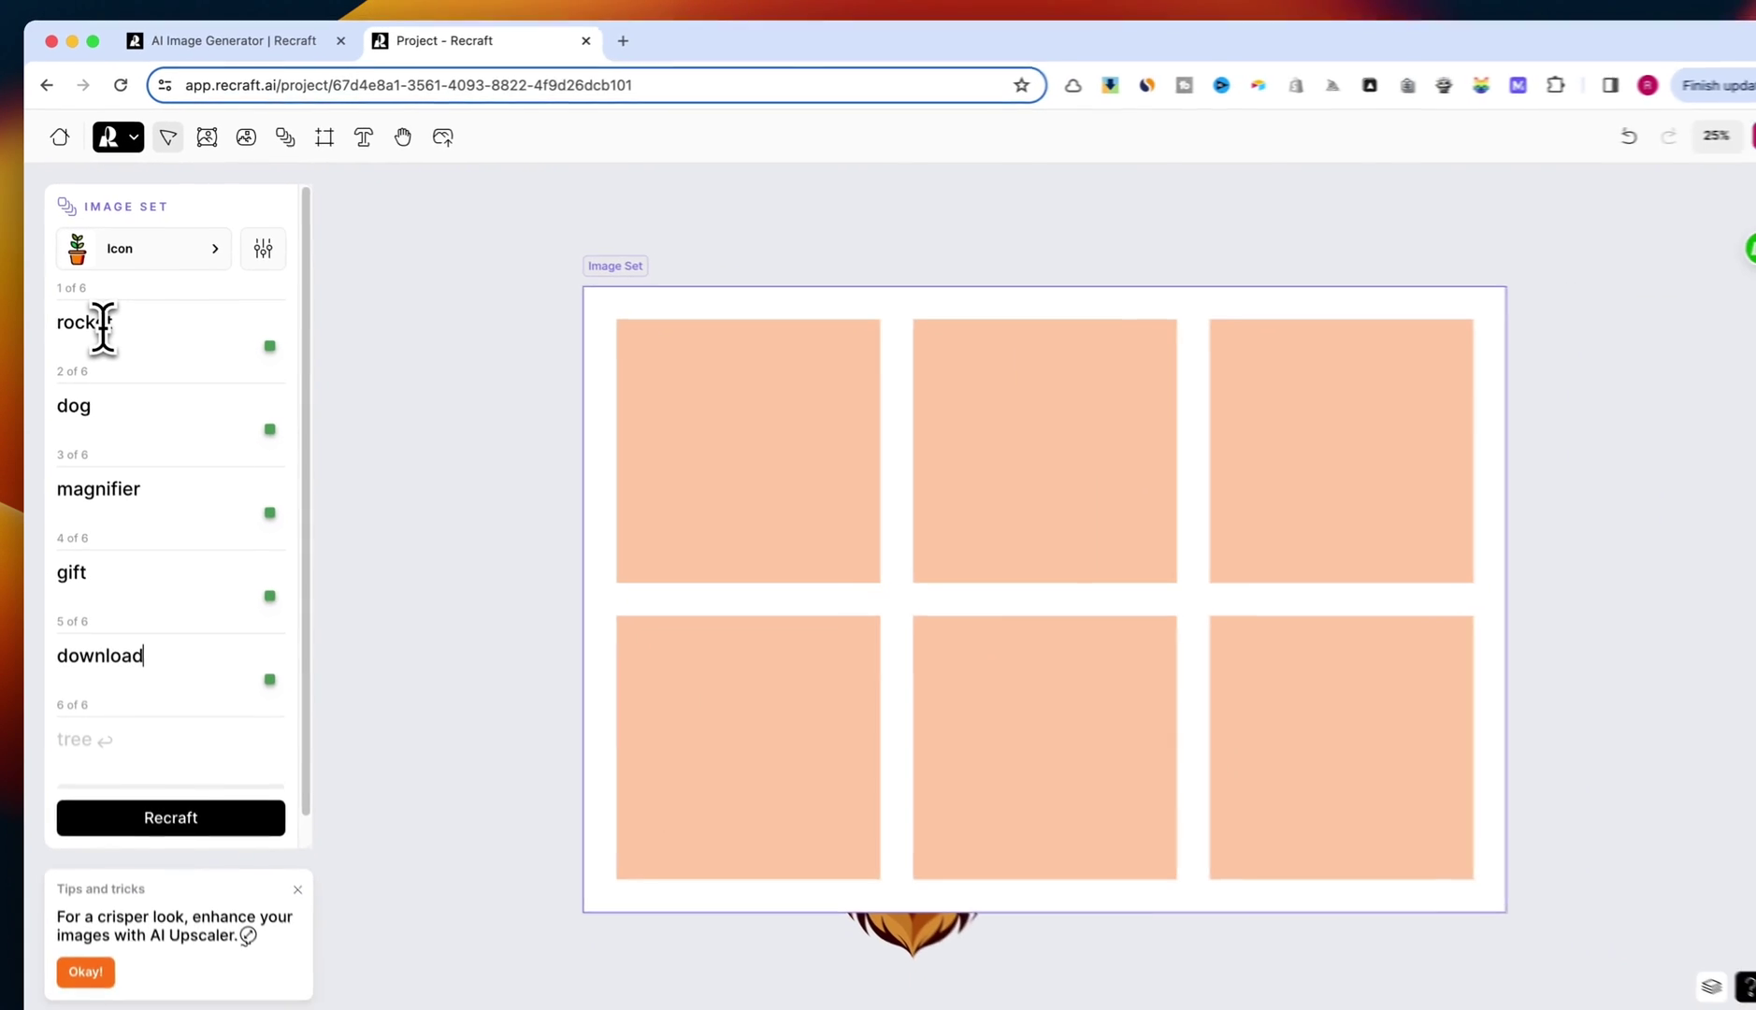
pyautogui.press('Tab')
pyautogui.write('mar')
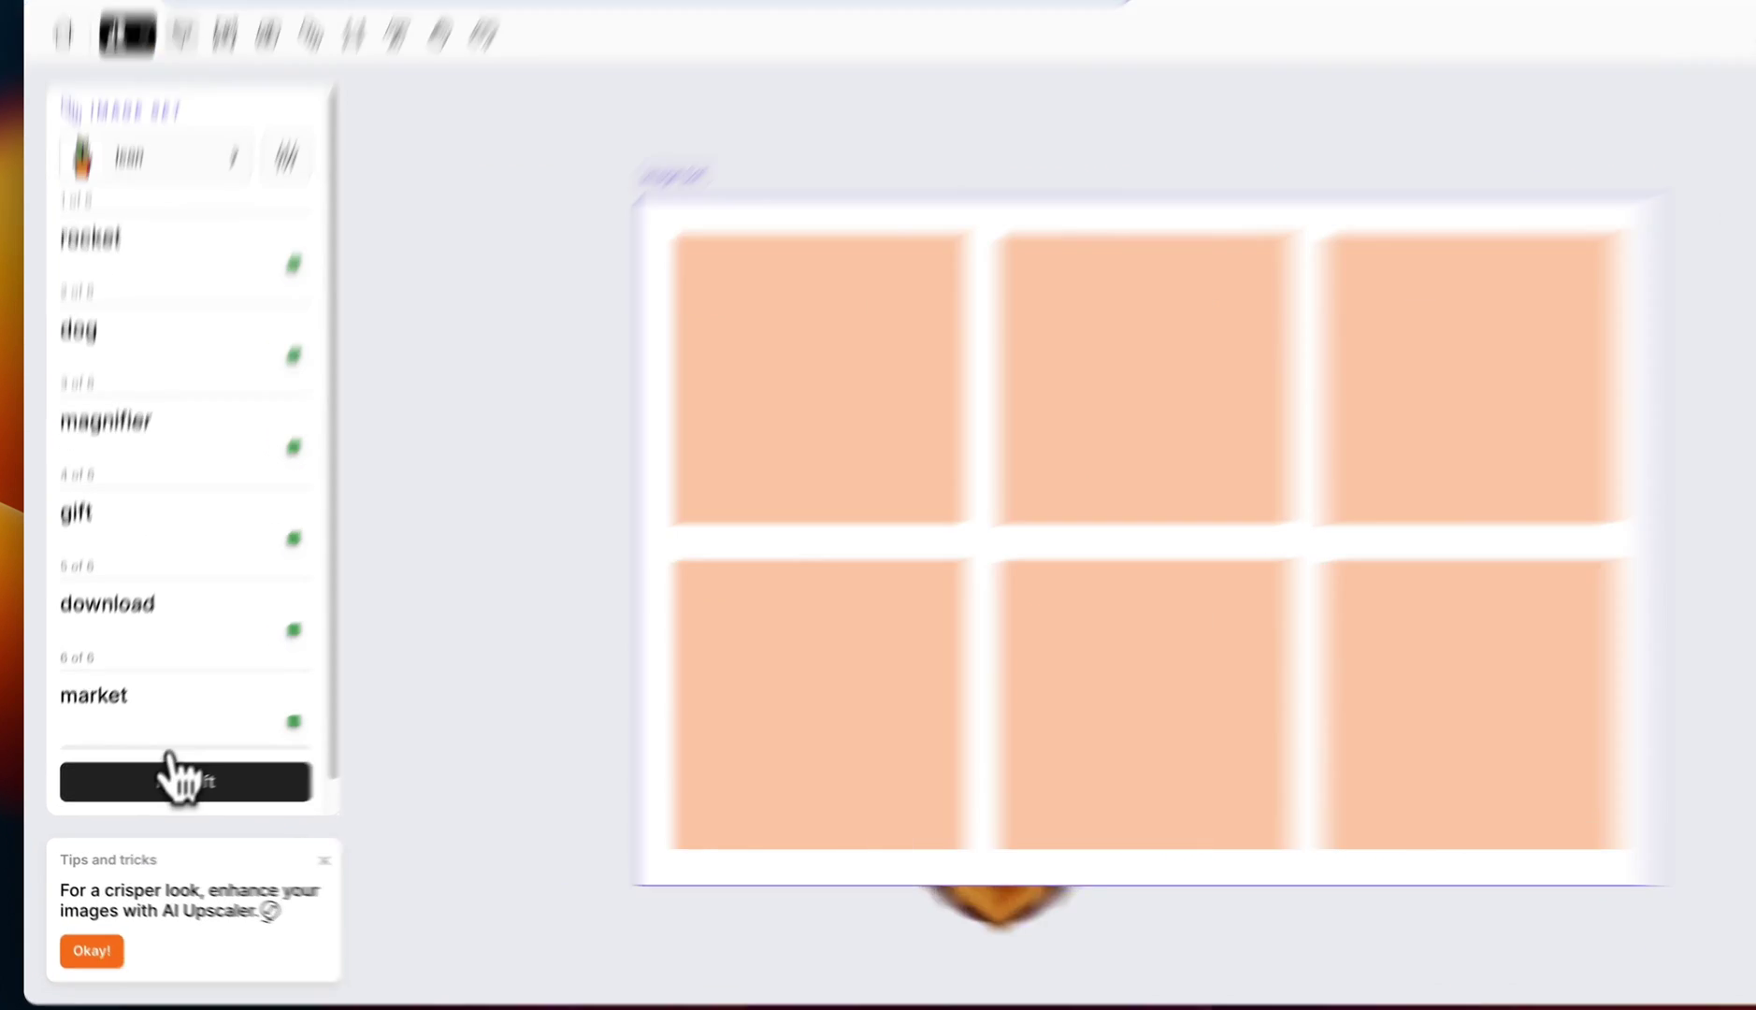
# Step: Generate the six icons, then switch the set's style to Vector > Vector art and regenerate
pyautogui.click(165, 790)
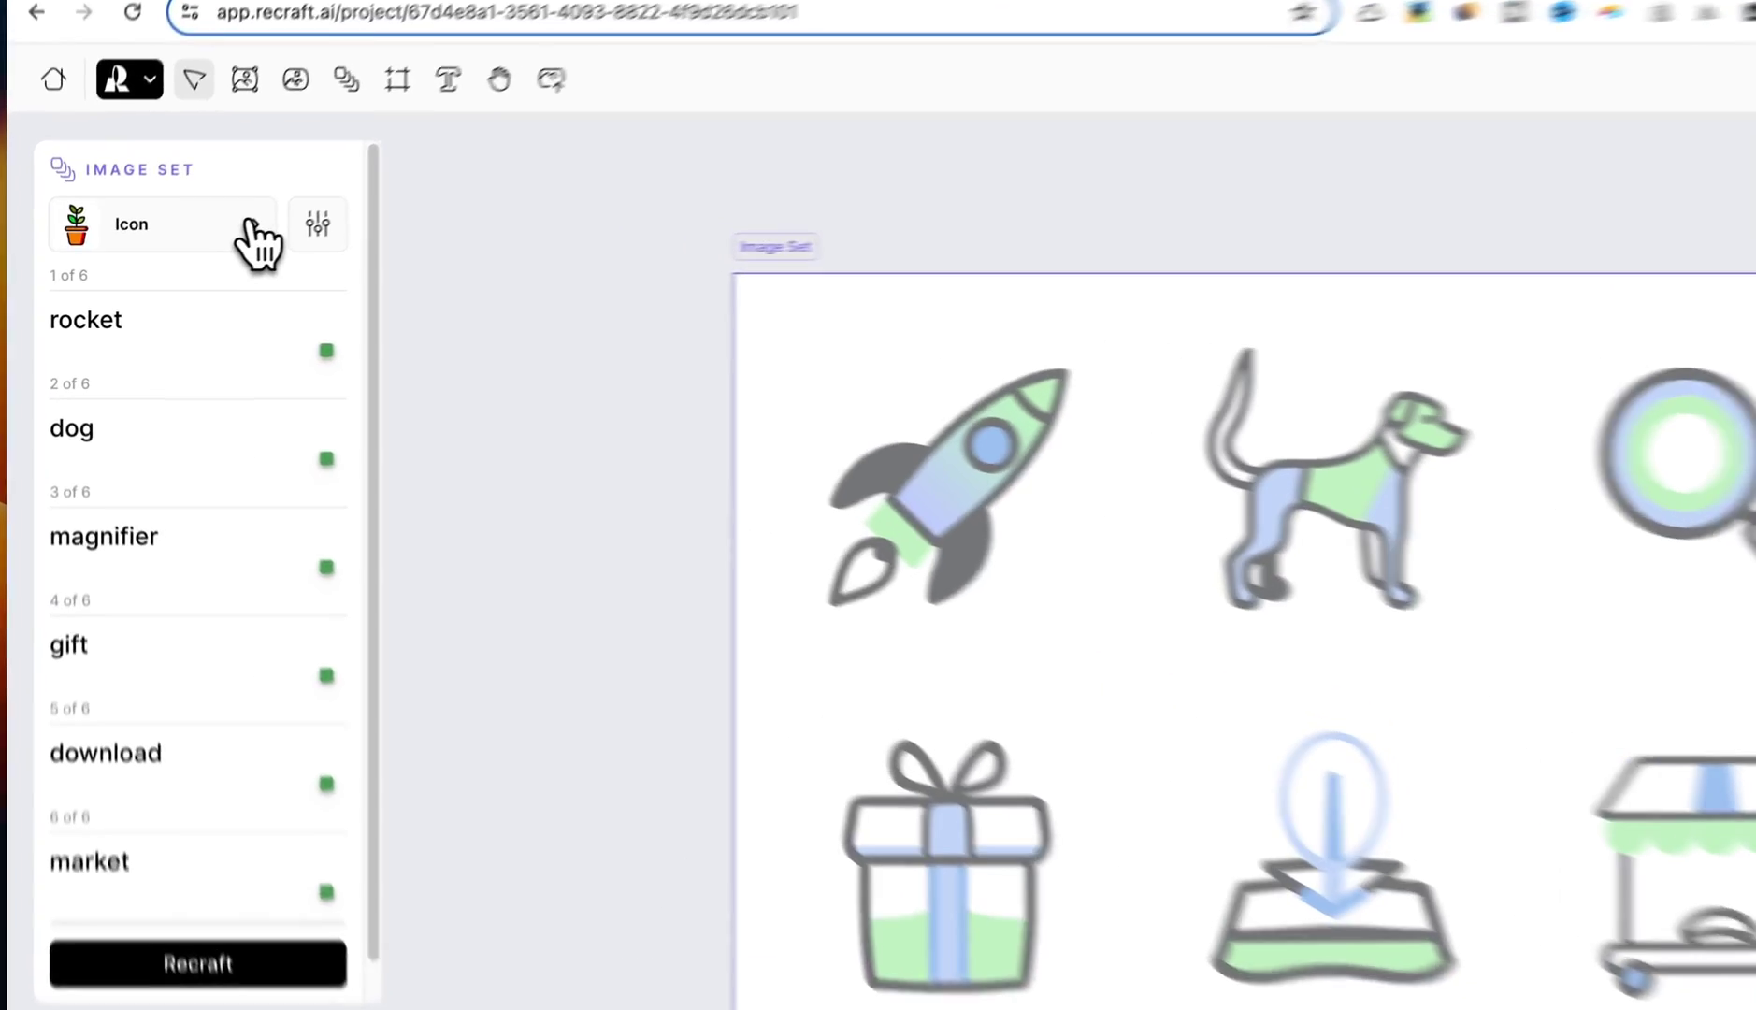
pyautogui.click(202, 243)
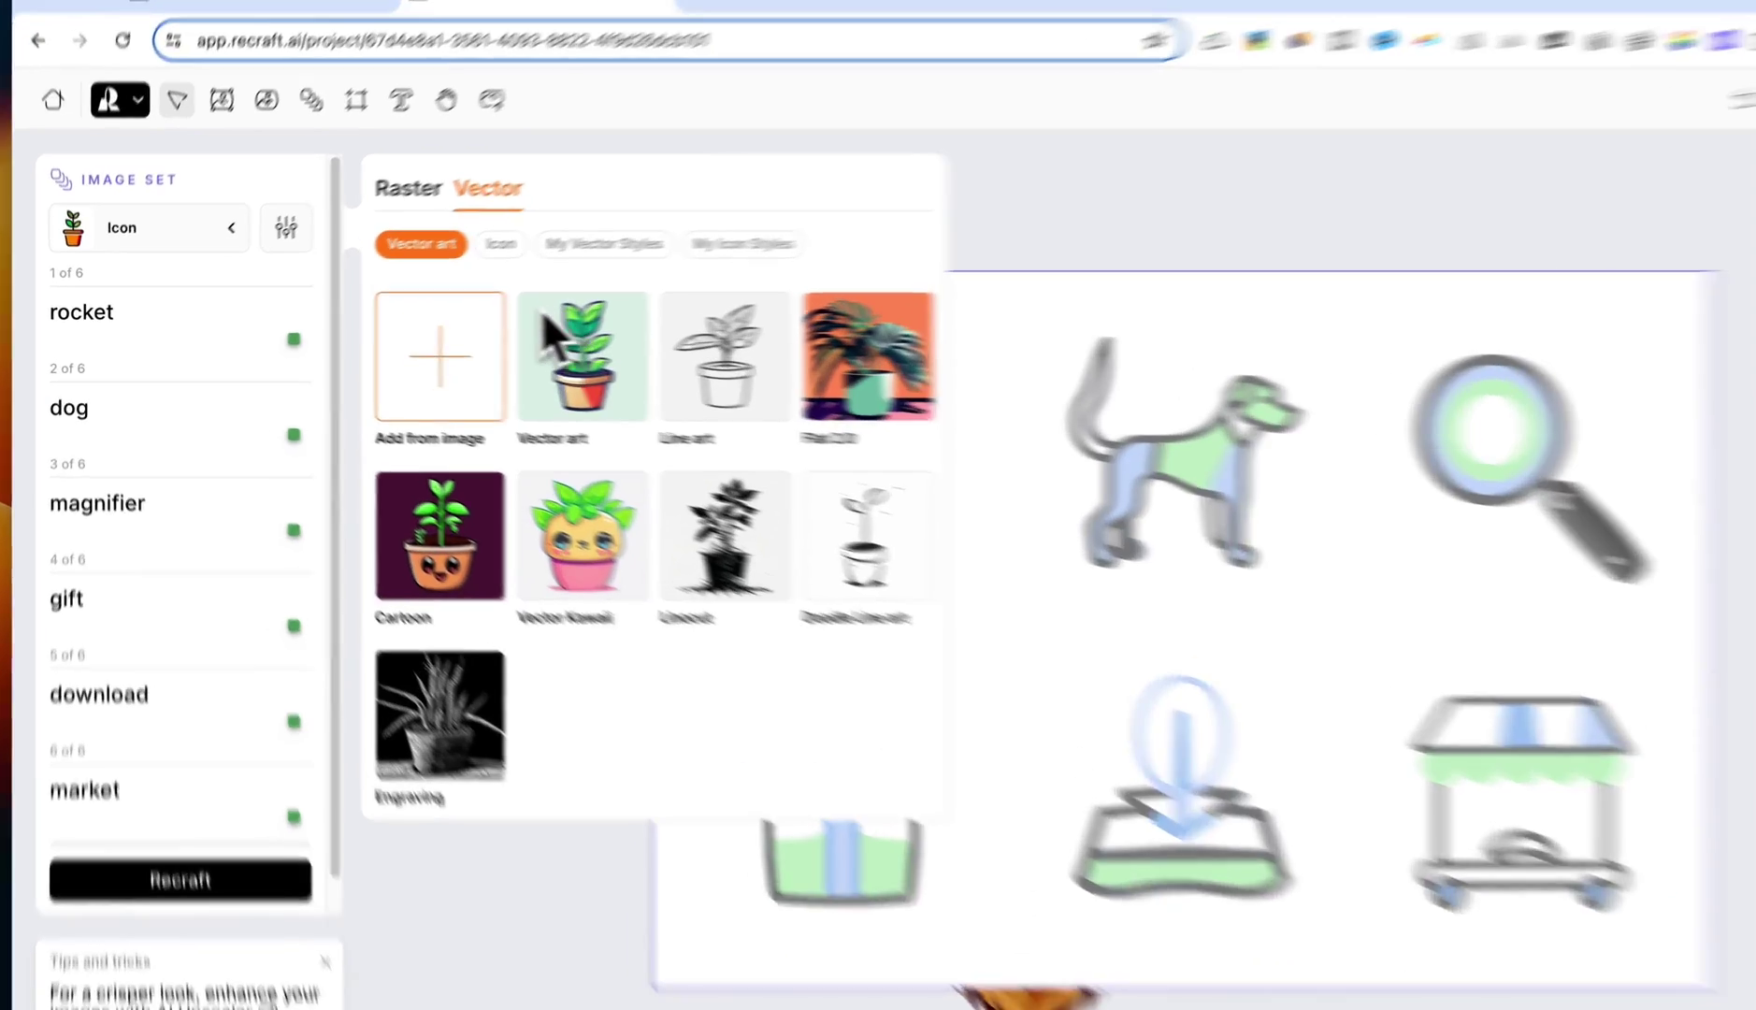
pyautogui.click(529, 327)
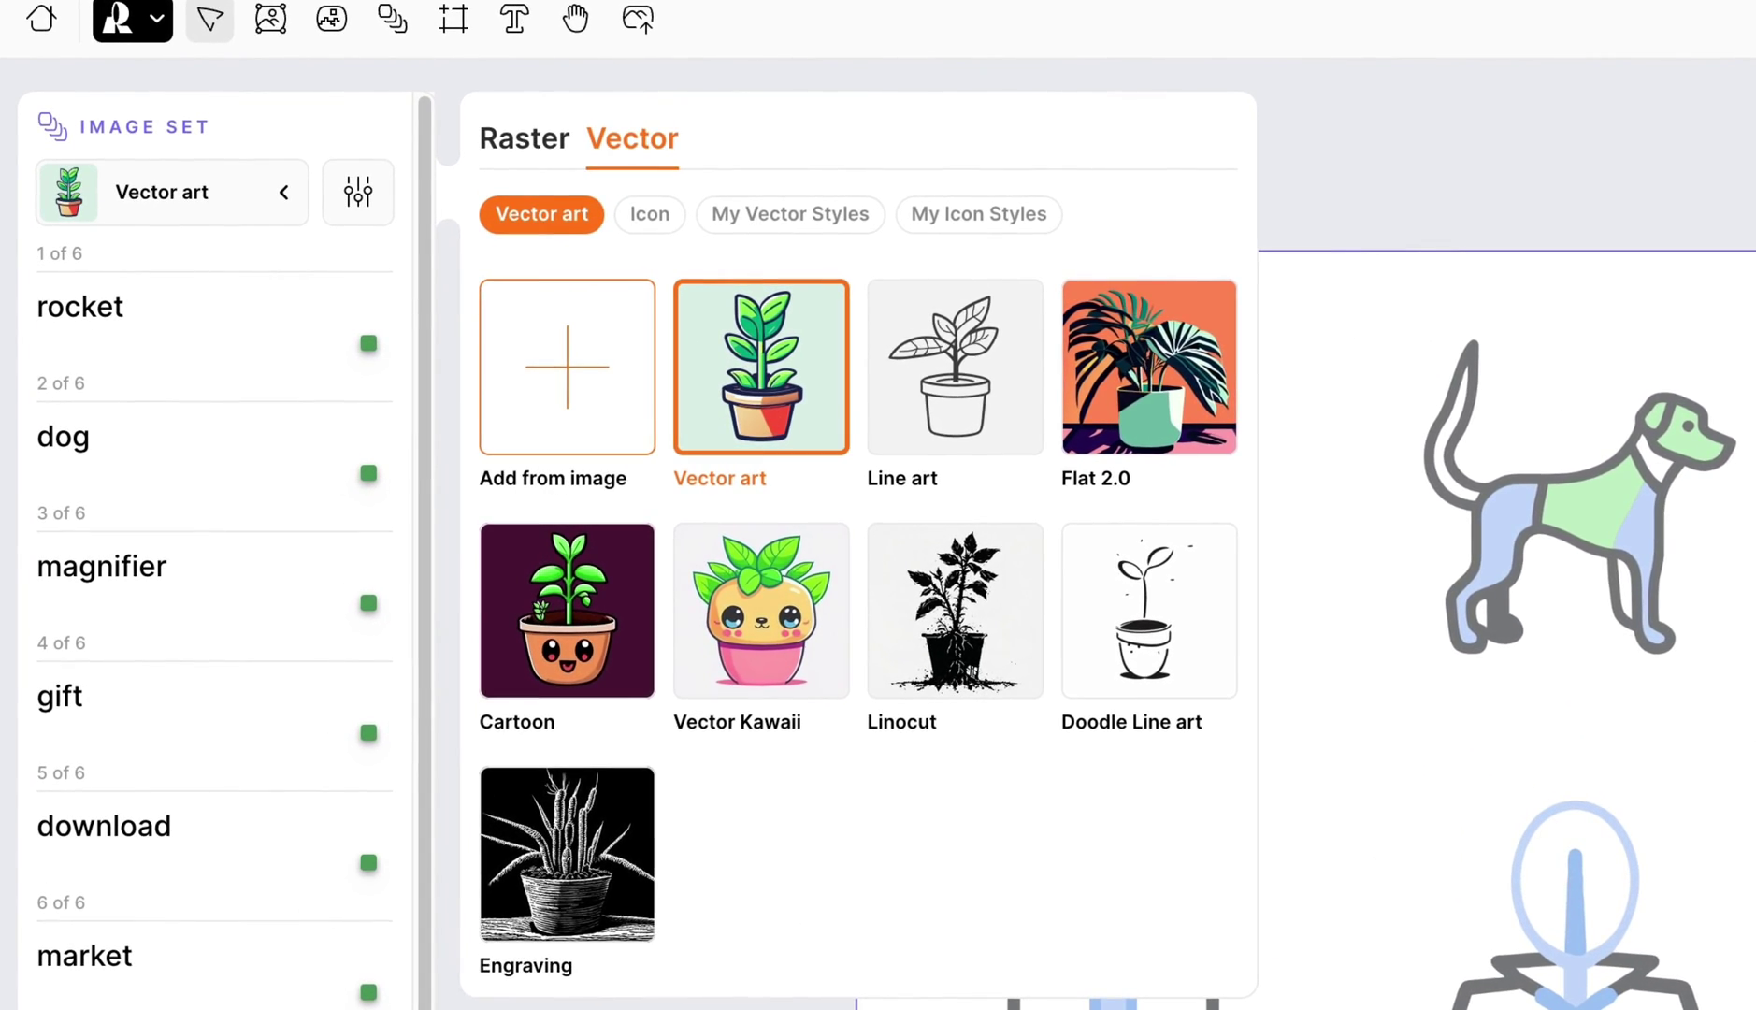
pyautogui.click(177, 862)
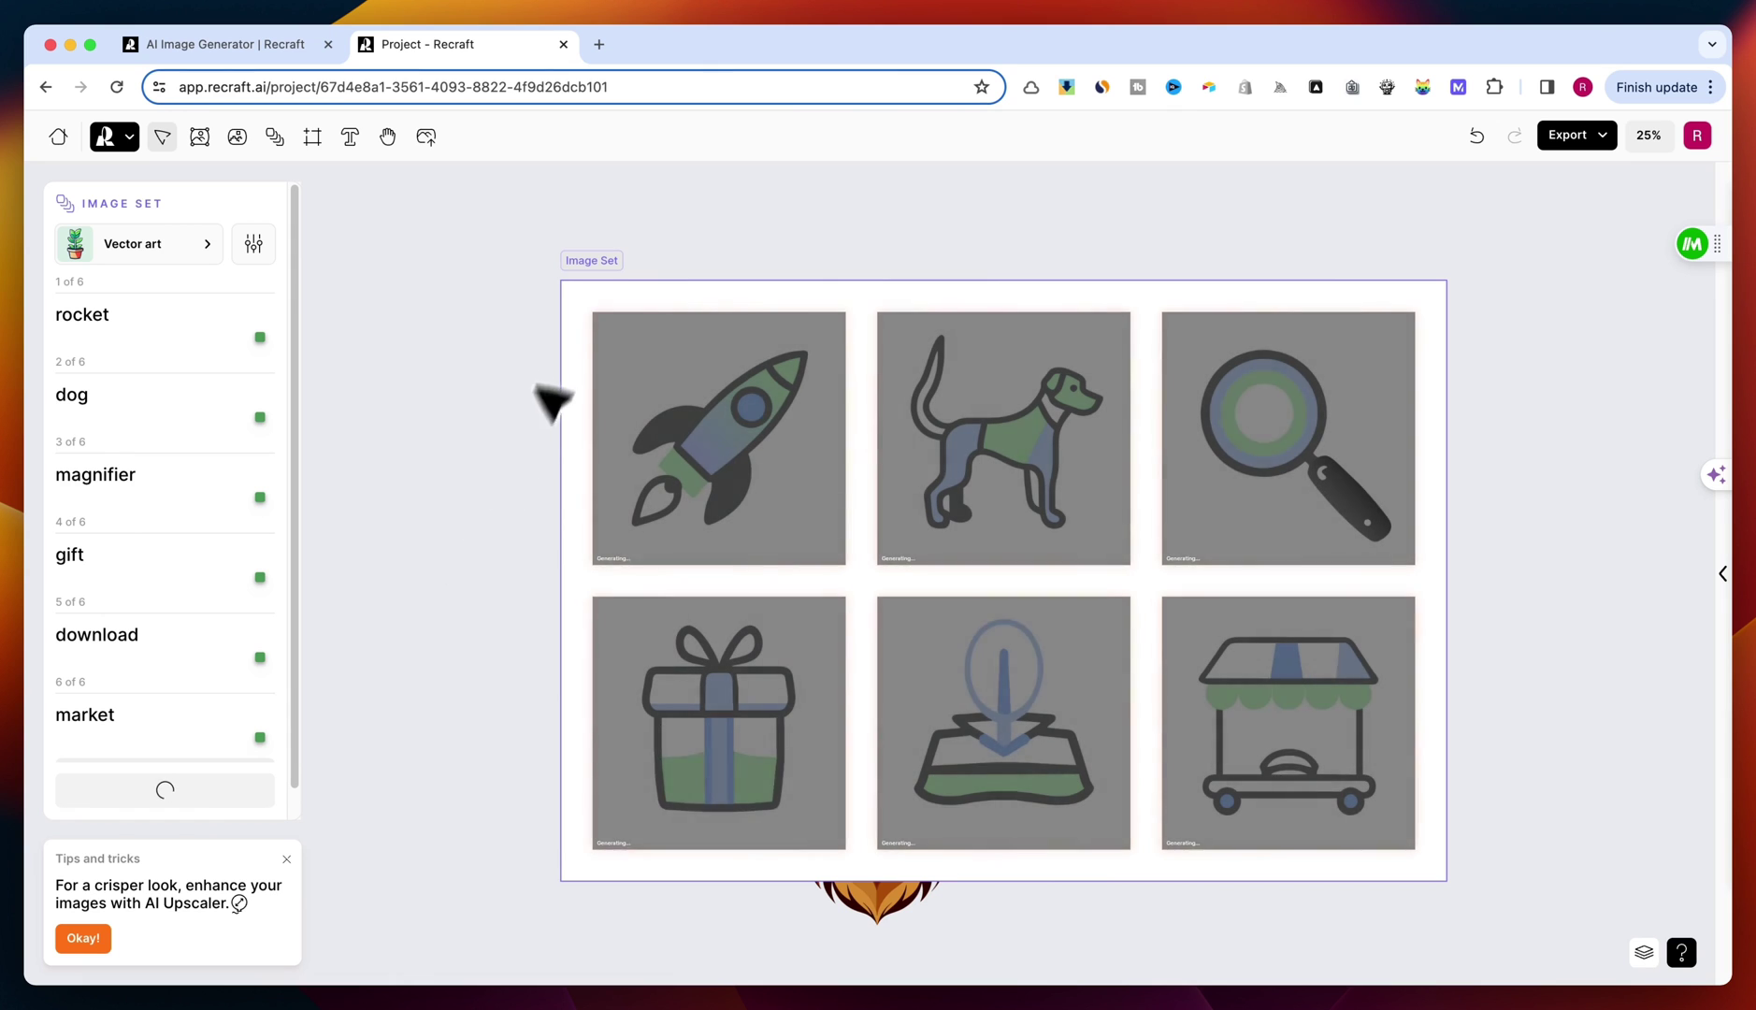
# Step: Move the Image Set frame above the lion portrait so both fit in view
pyautogui.scroll(1, 549, 356)
pyautogui.moveTo(592, 279); pyautogui.dragTo(582, 227)
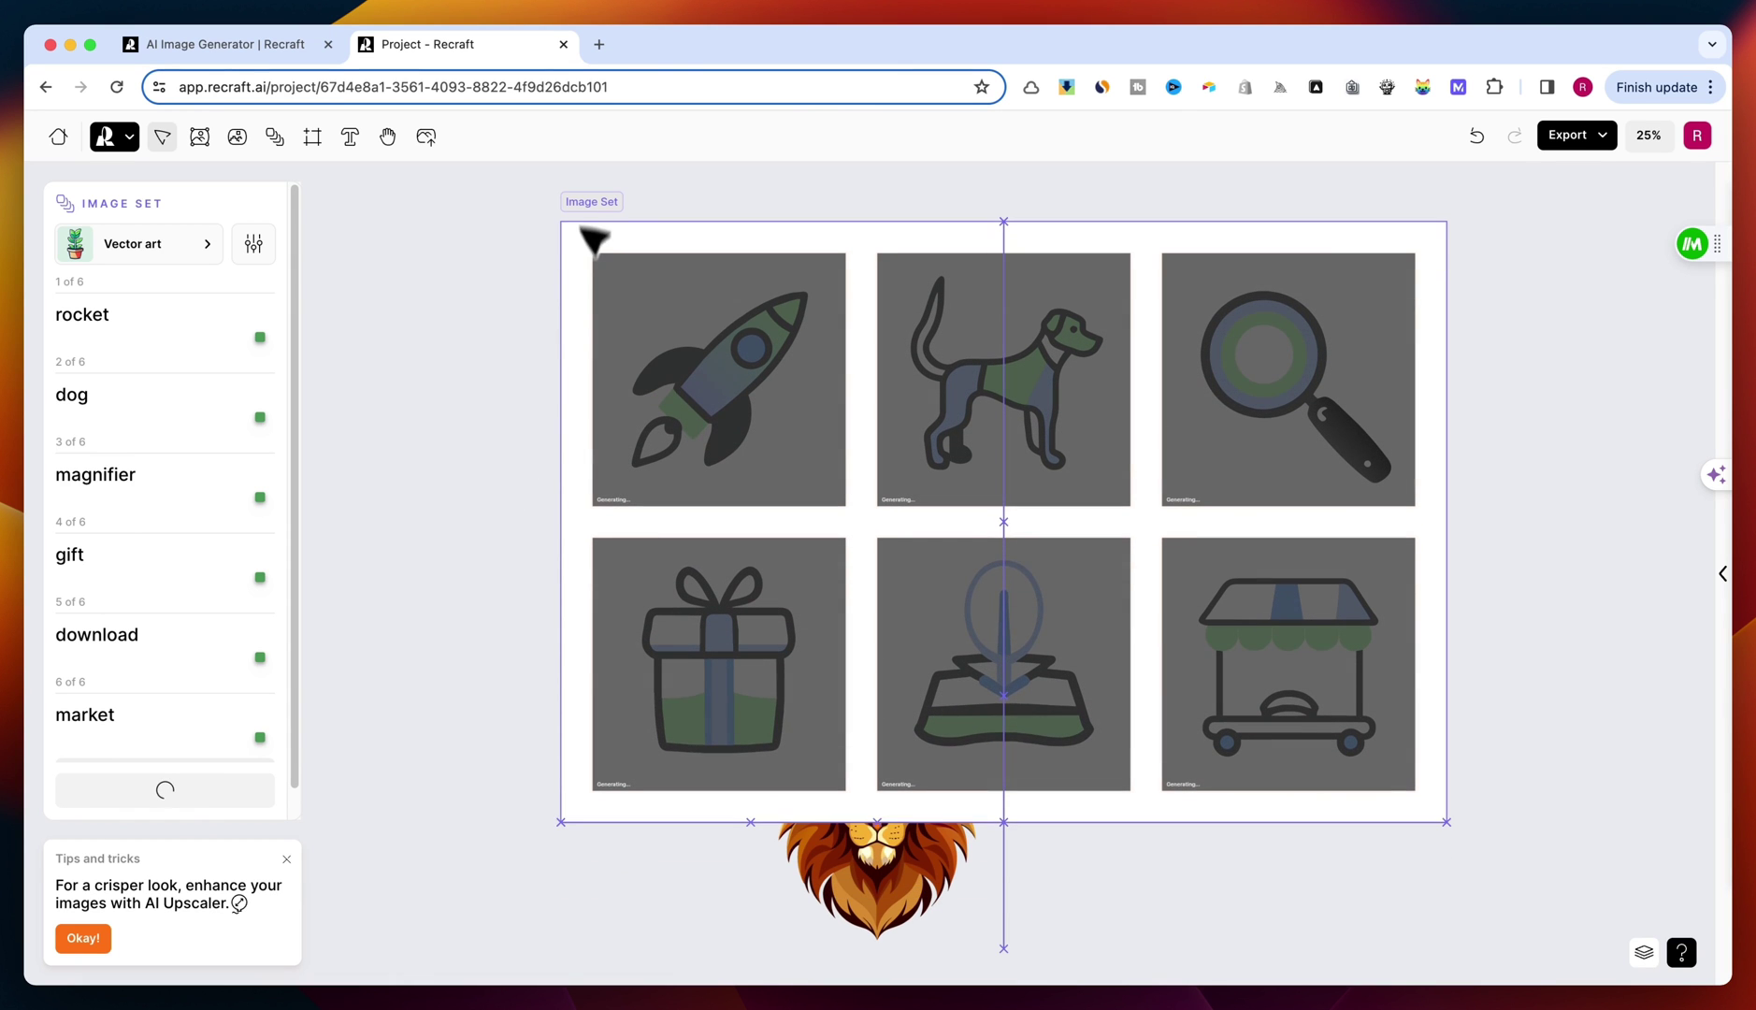
pyautogui.press('-')
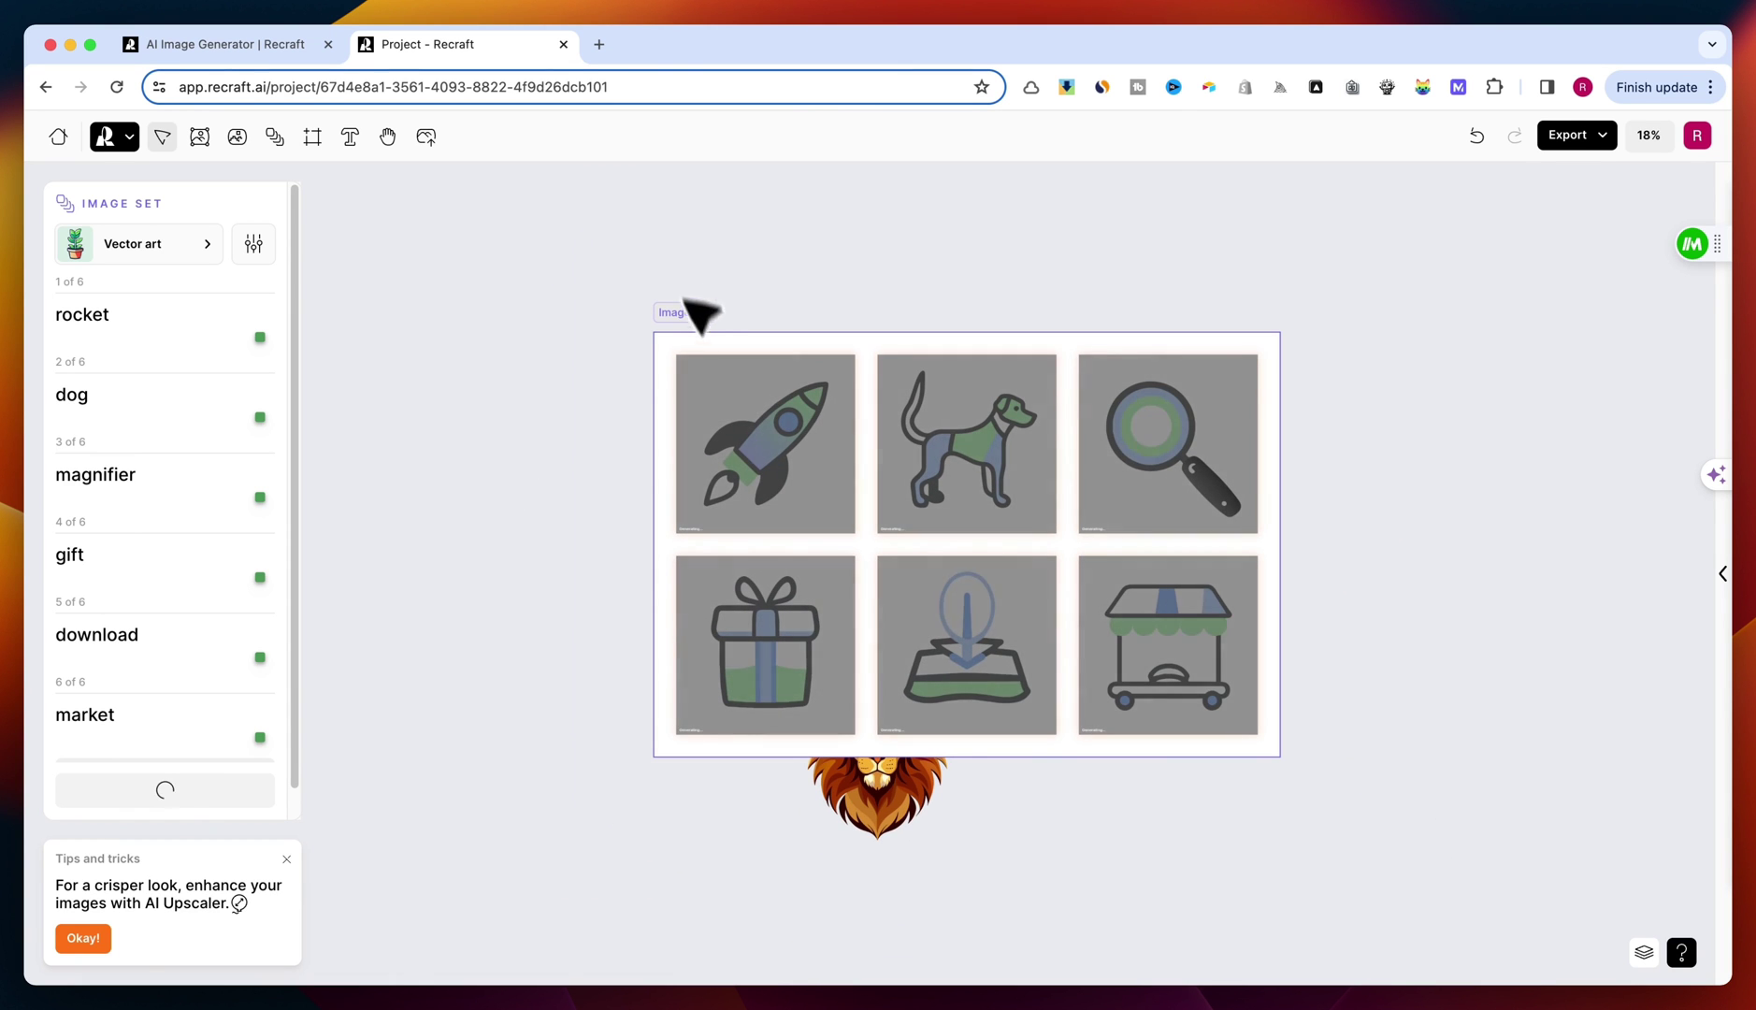
pyautogui.moveTo(702, 315); pyautogui.dragTo(651, 243)
pyautogui.press('+')
pyautogui.moveTo(821, 259); pyautogui.dragTo(799, 415)
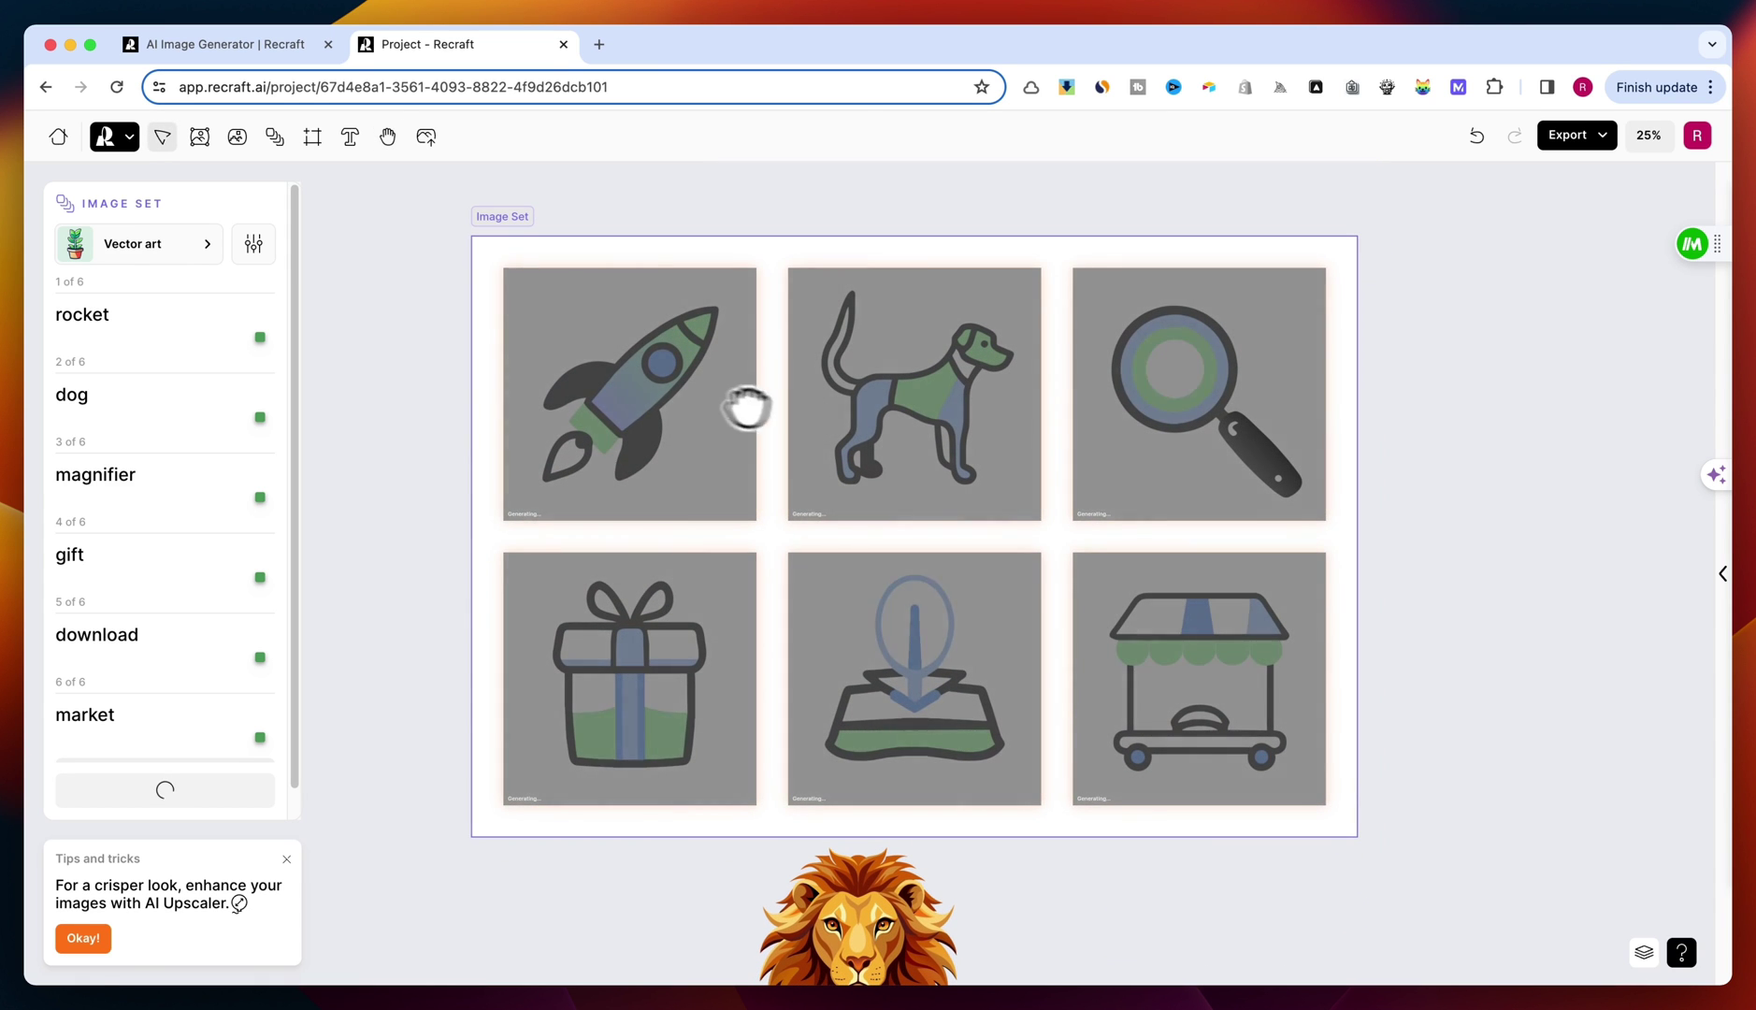